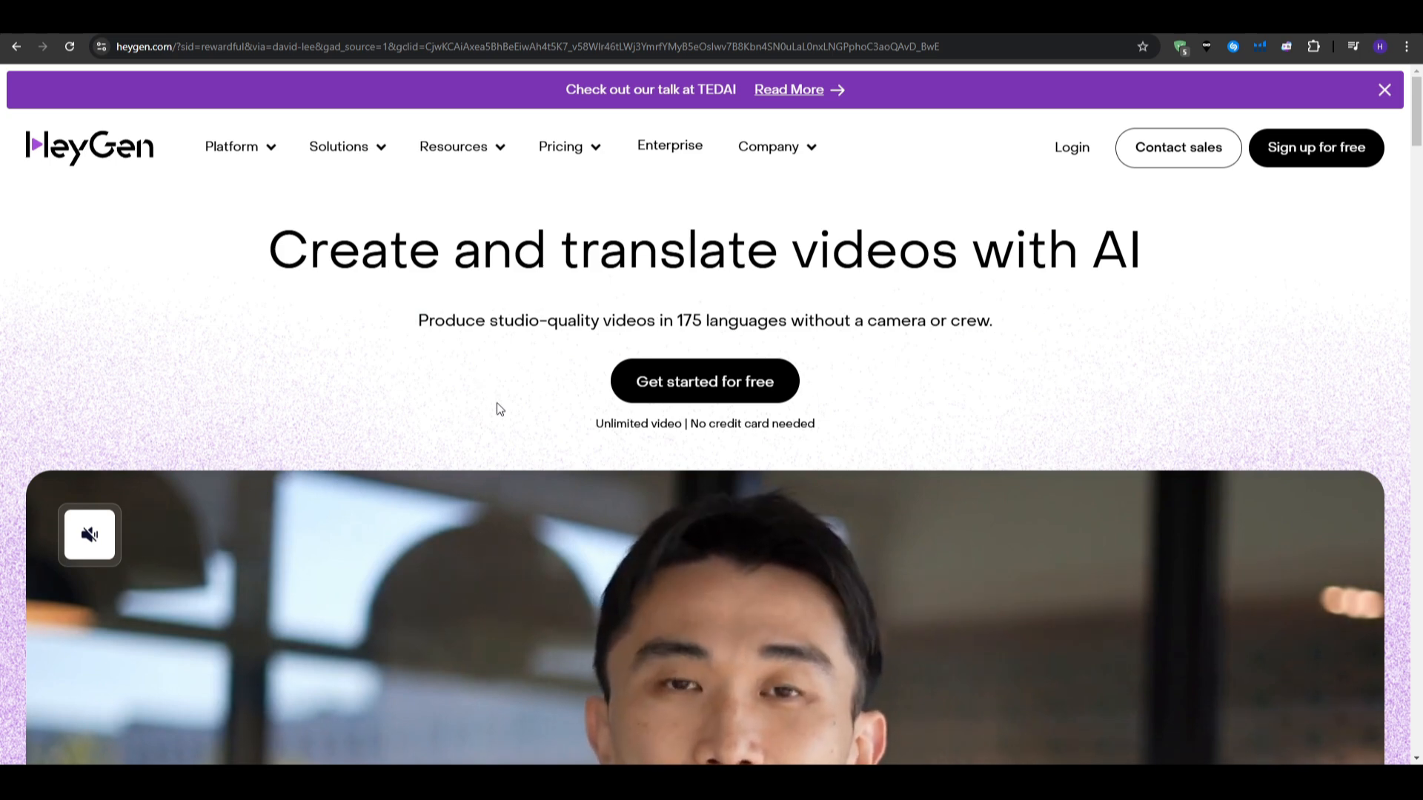
# Look through the HeyGen home page, including the spokesperson section and the list of platform products and features
pyautogui.scroll(-1, 489, 404)
pyautogui.scroll(-5, 489, 404)
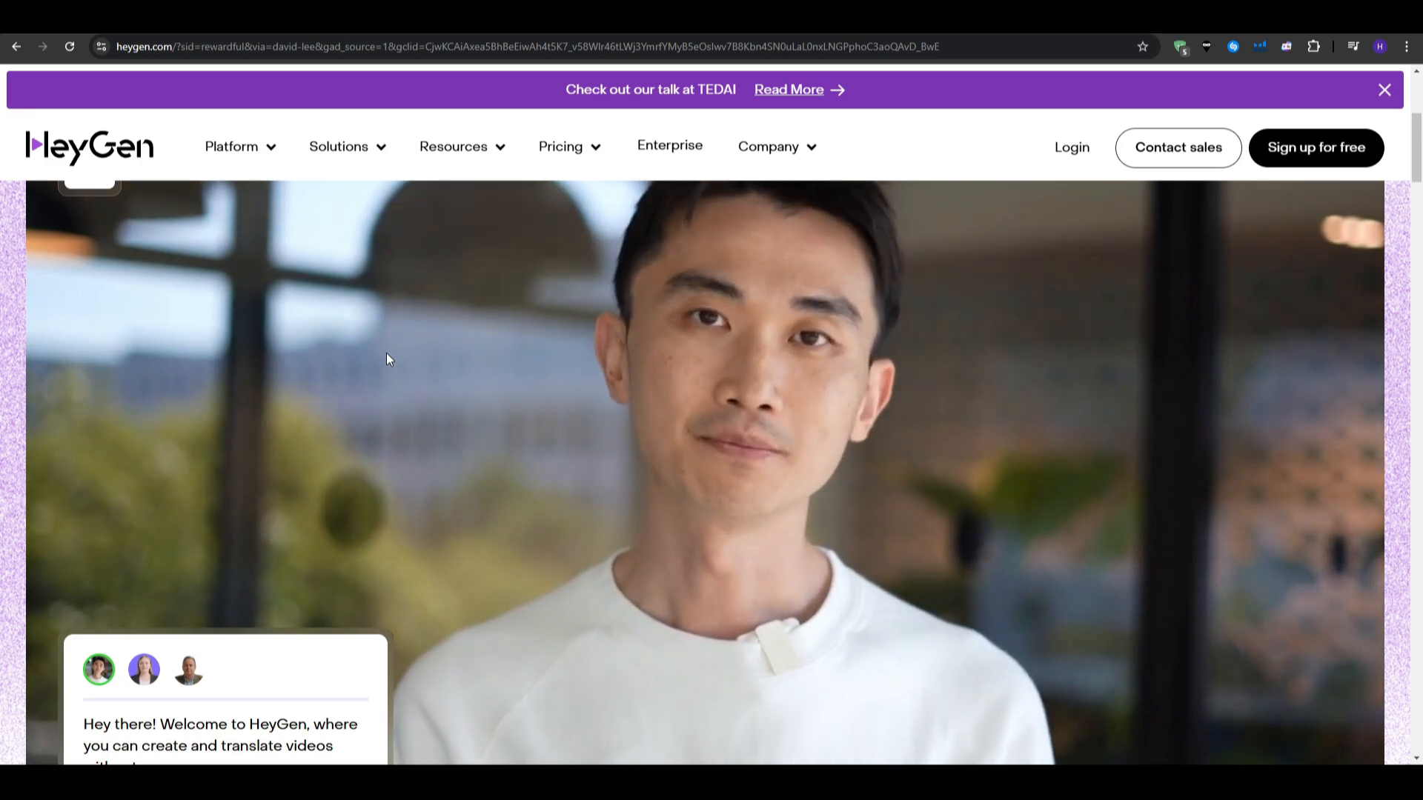
pyautogui.scroll(-10, 387, 358)
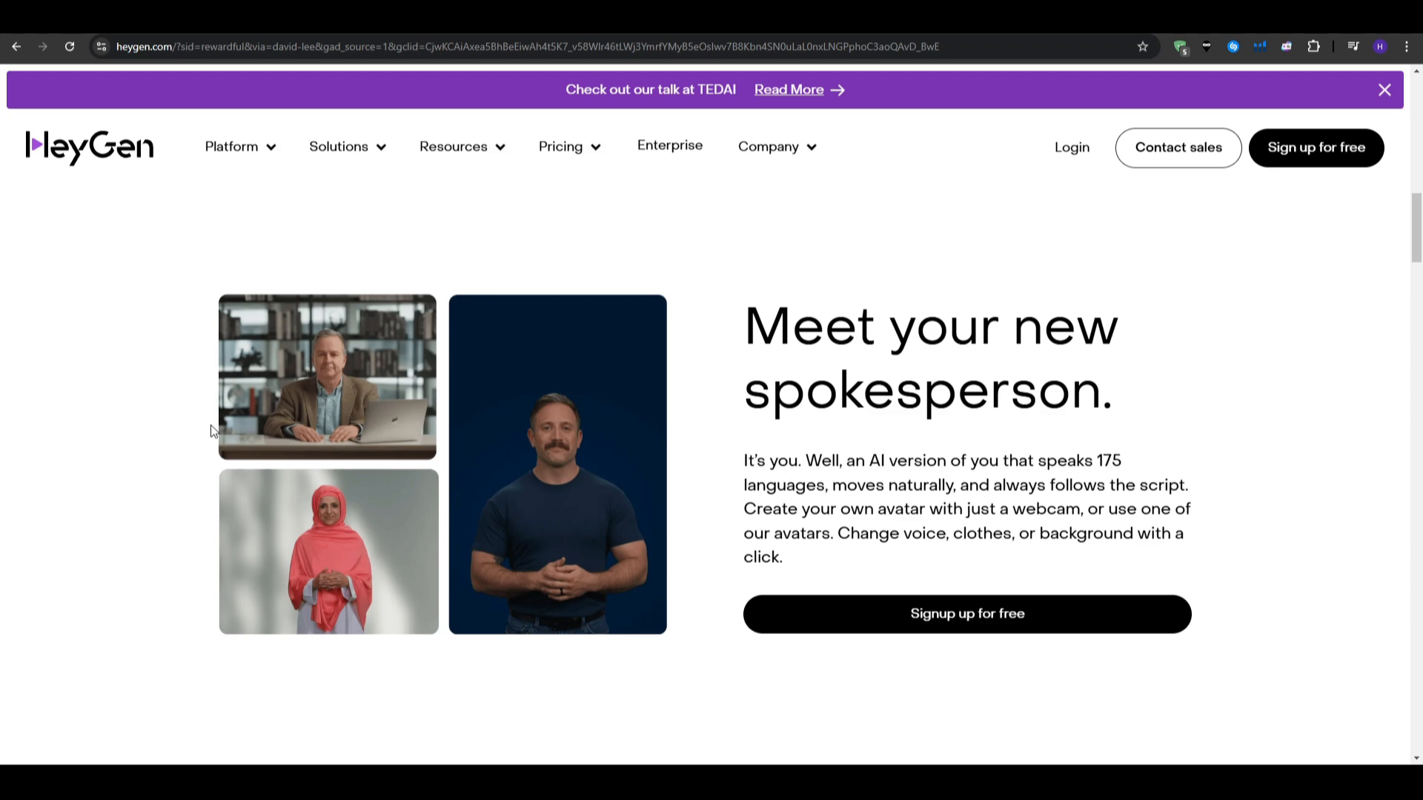
pyautogui.moveTo(745, 334); pyautogui.dragTo(1162, 417)
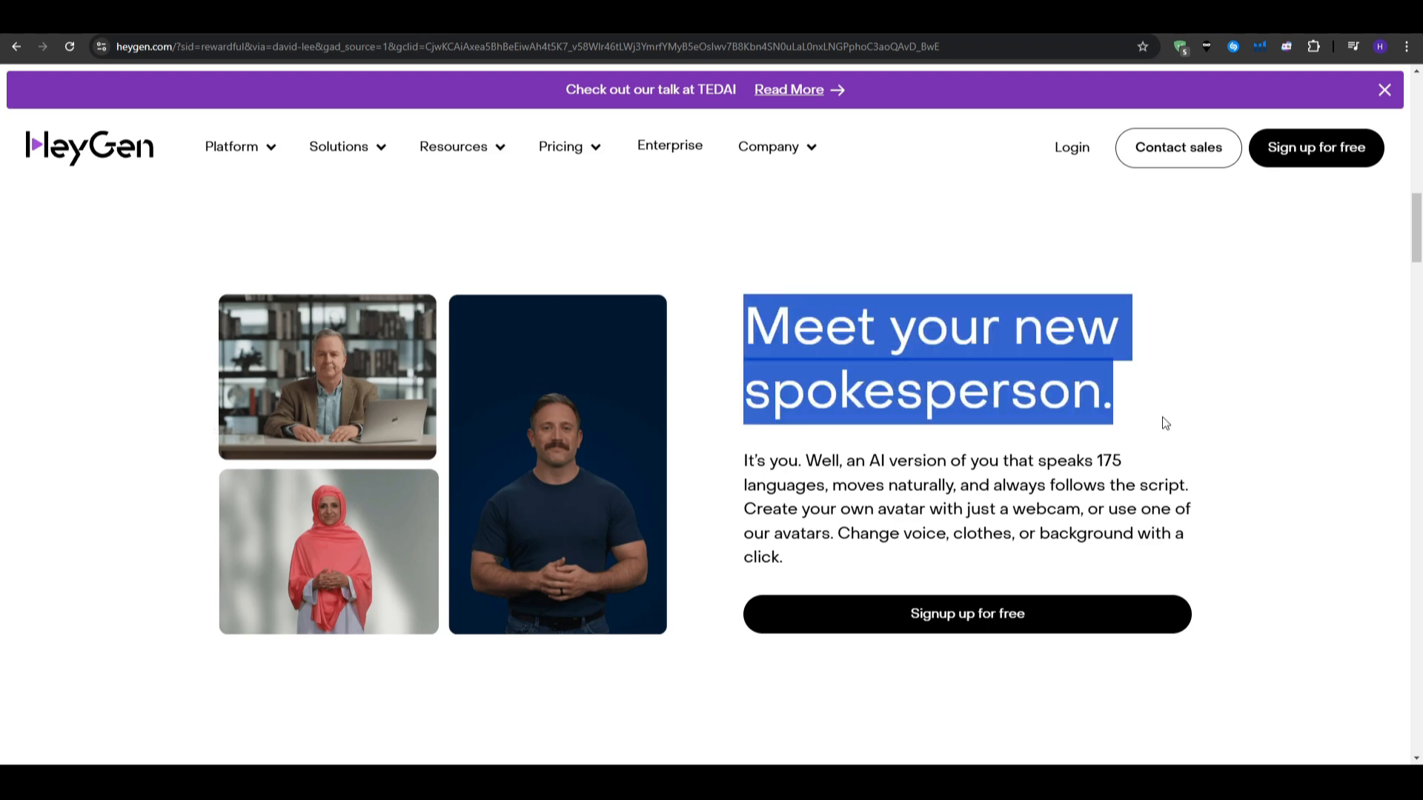
pyautogui.click(1168, 417)
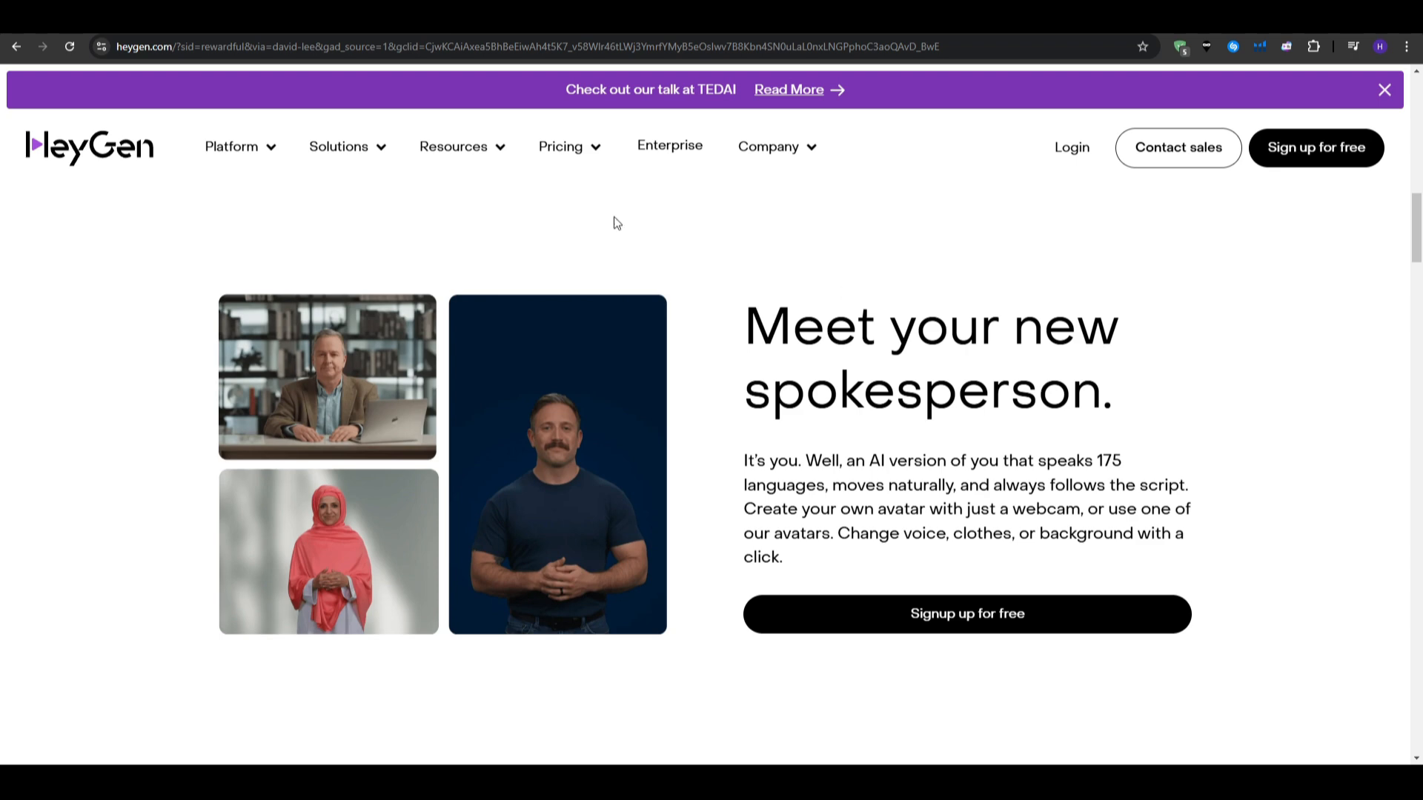
pyautogui.click(274, 153)
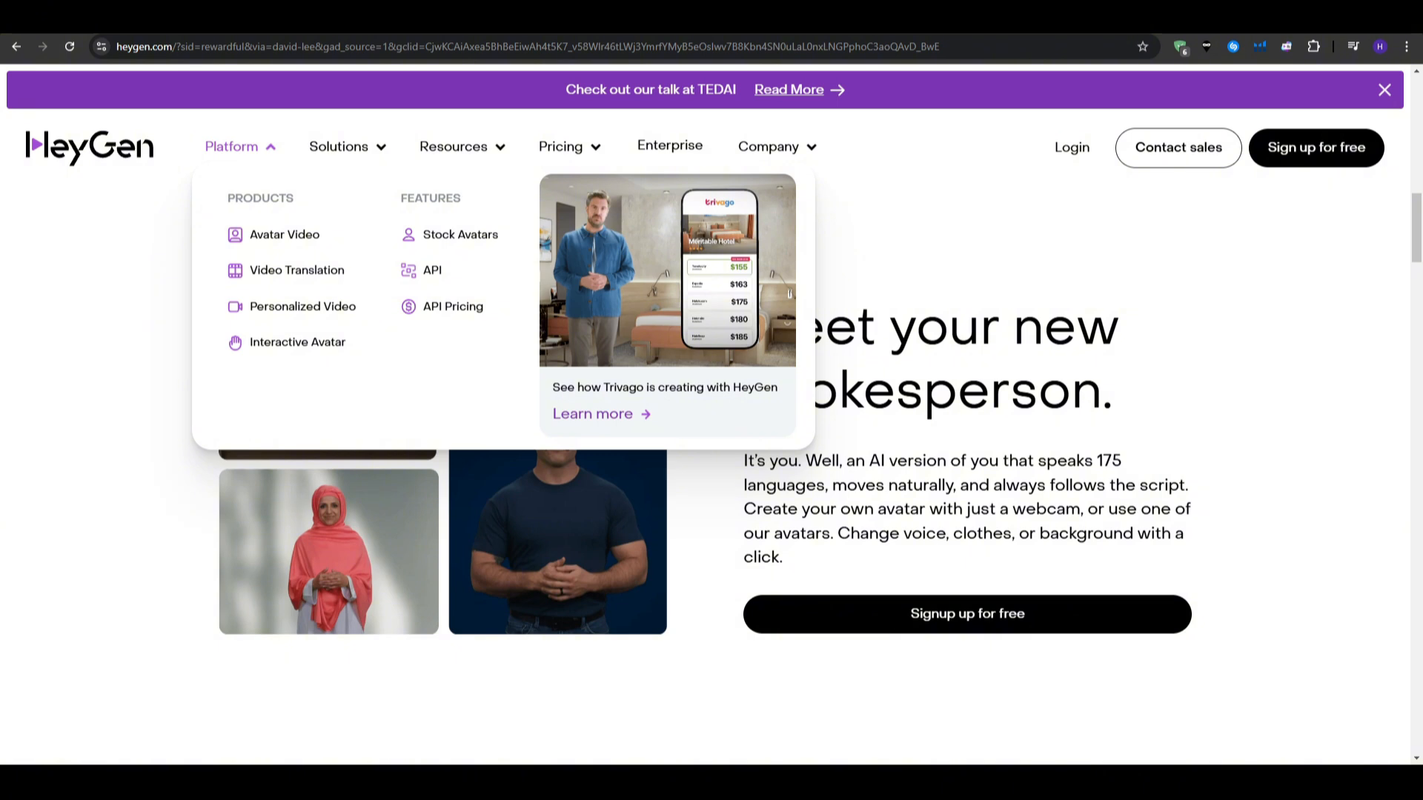
# Go to the free sign-up and start creating a video avatar, with the intro video muted and paused
pyautogui.click(1316, 147)
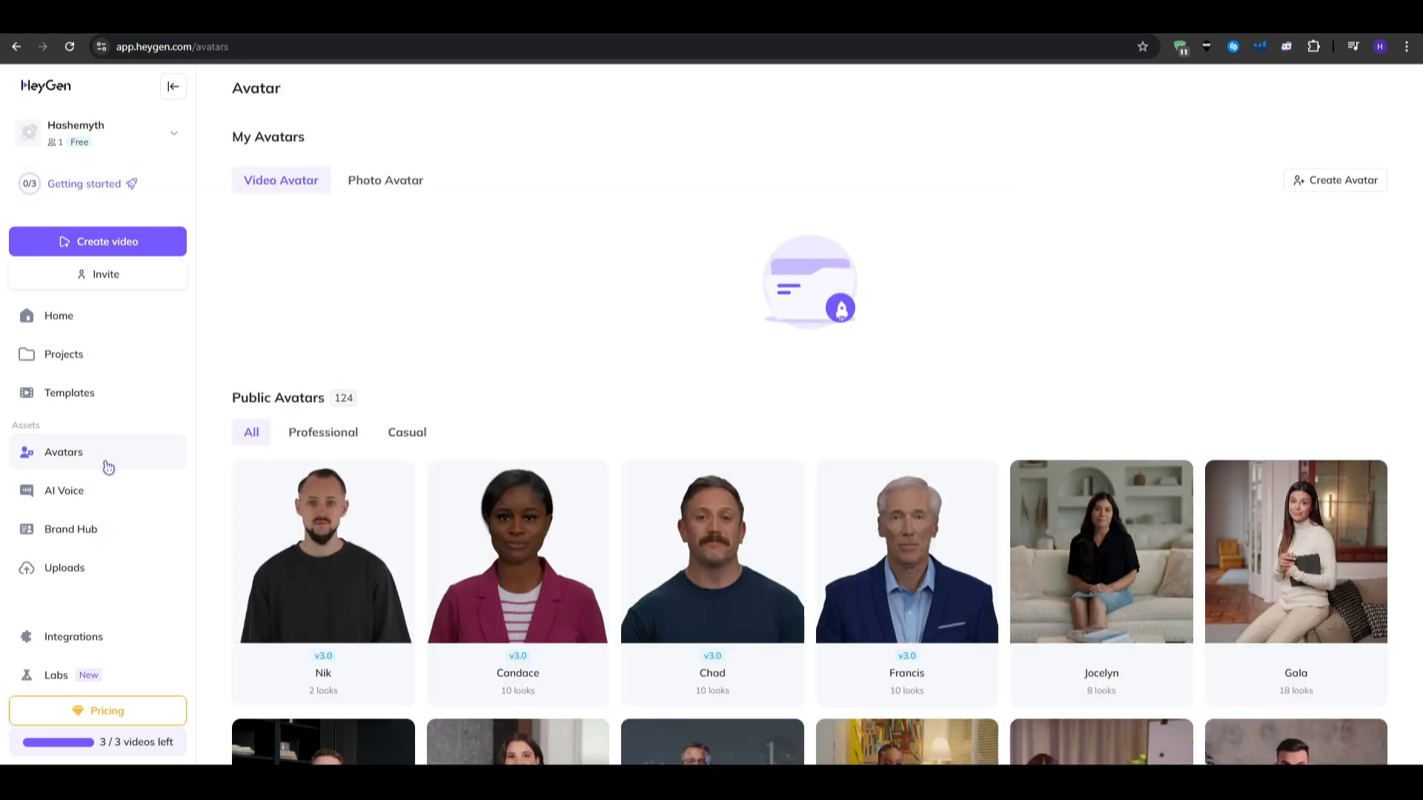
pyautogui.click(320, 314)
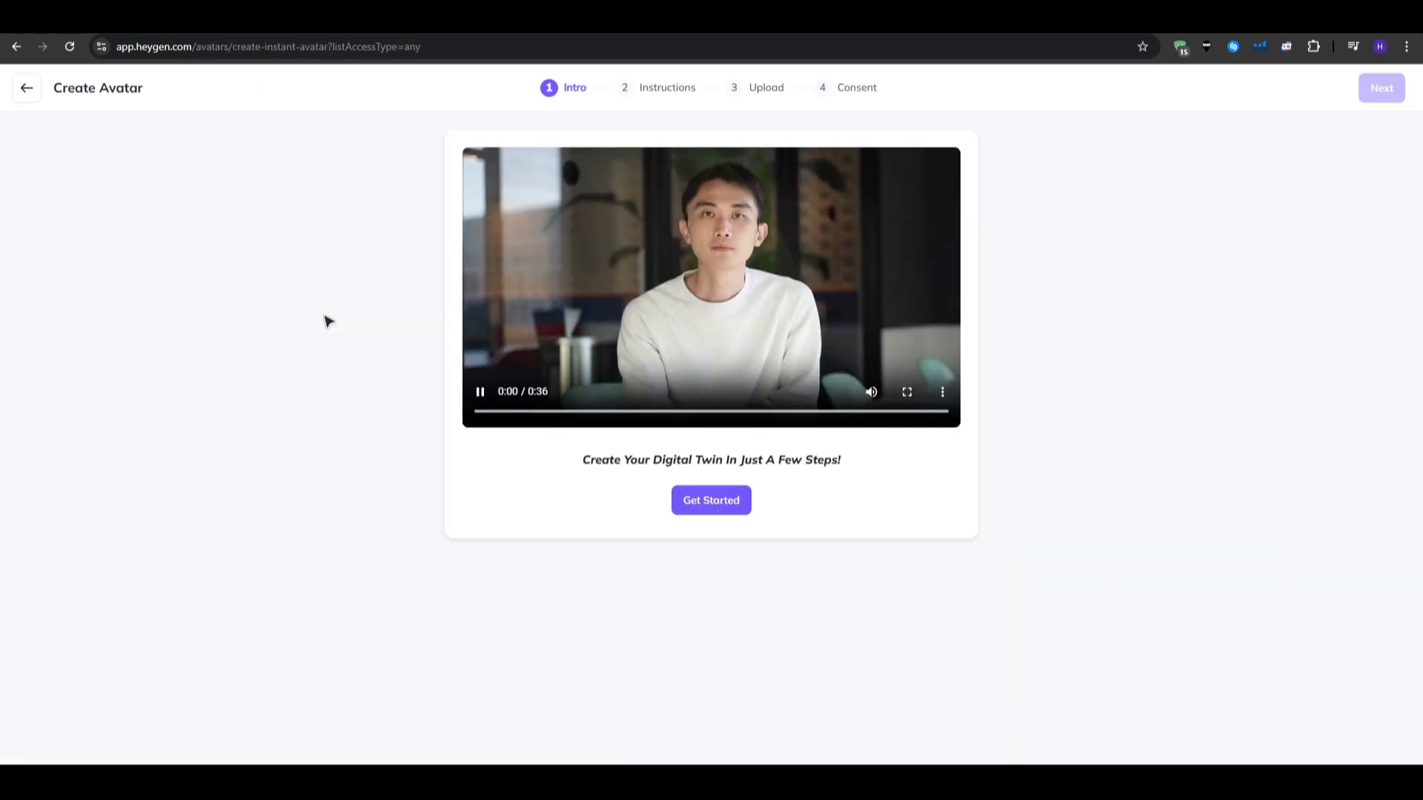
pyautogui.click(872, 391)
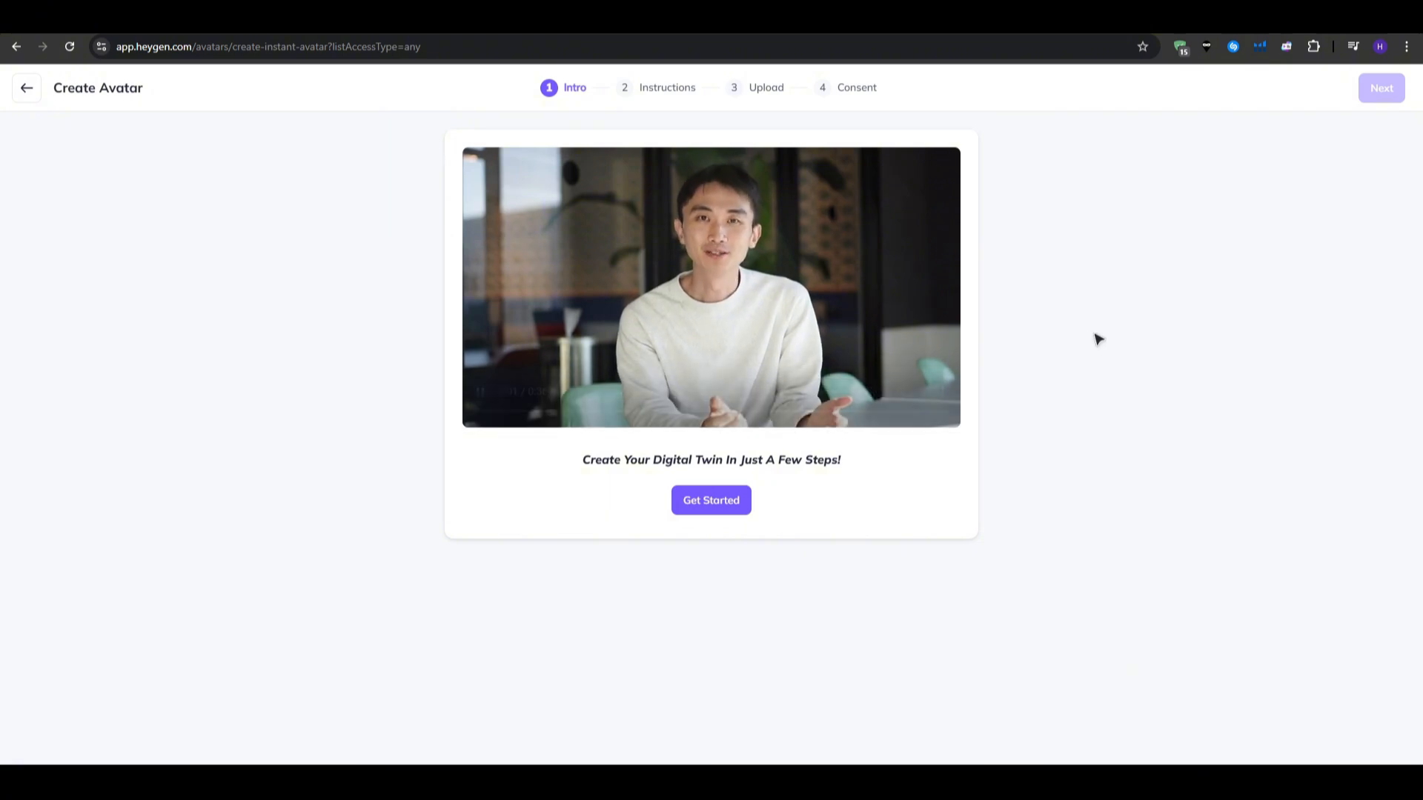
pyautogui.click(787, 274)
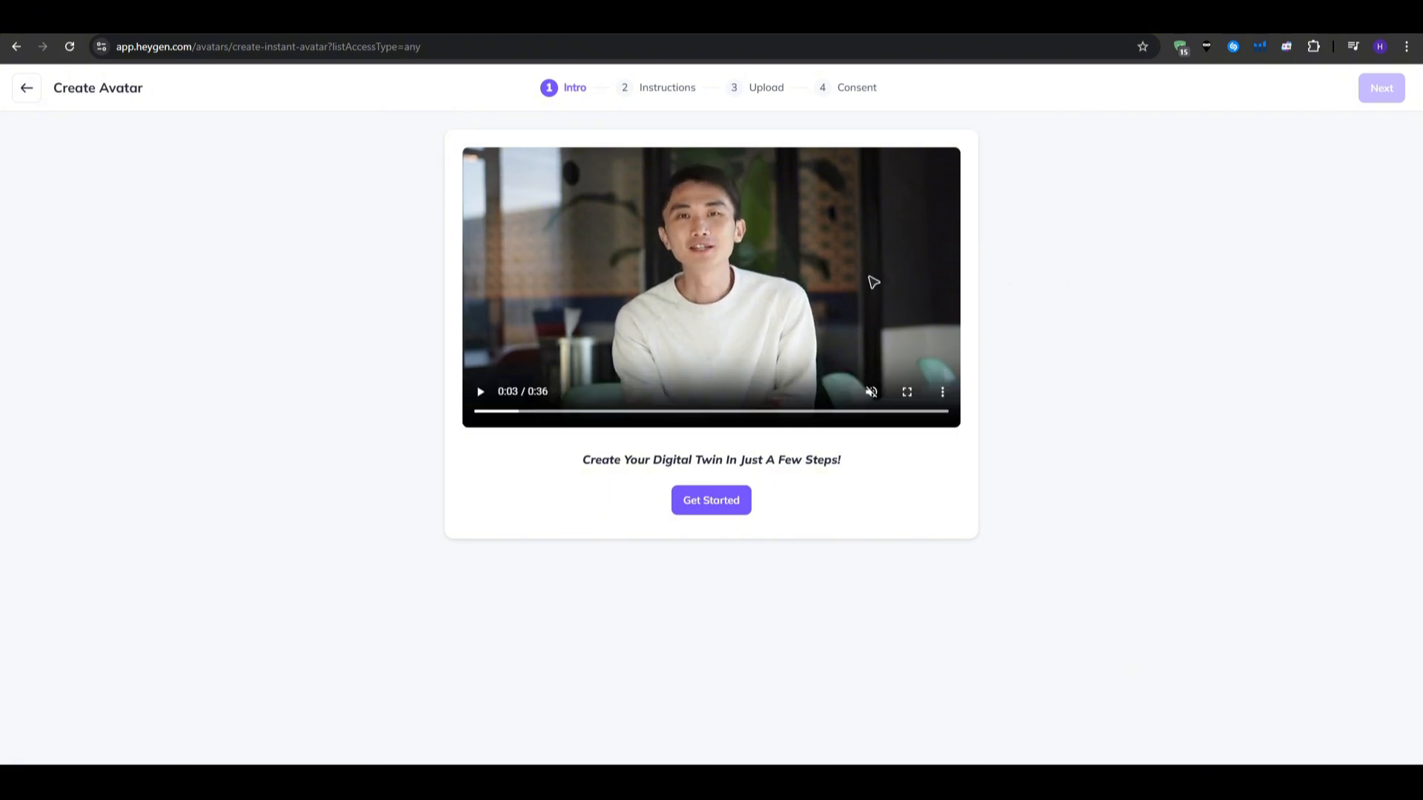
pyautogui.click(719, 500)
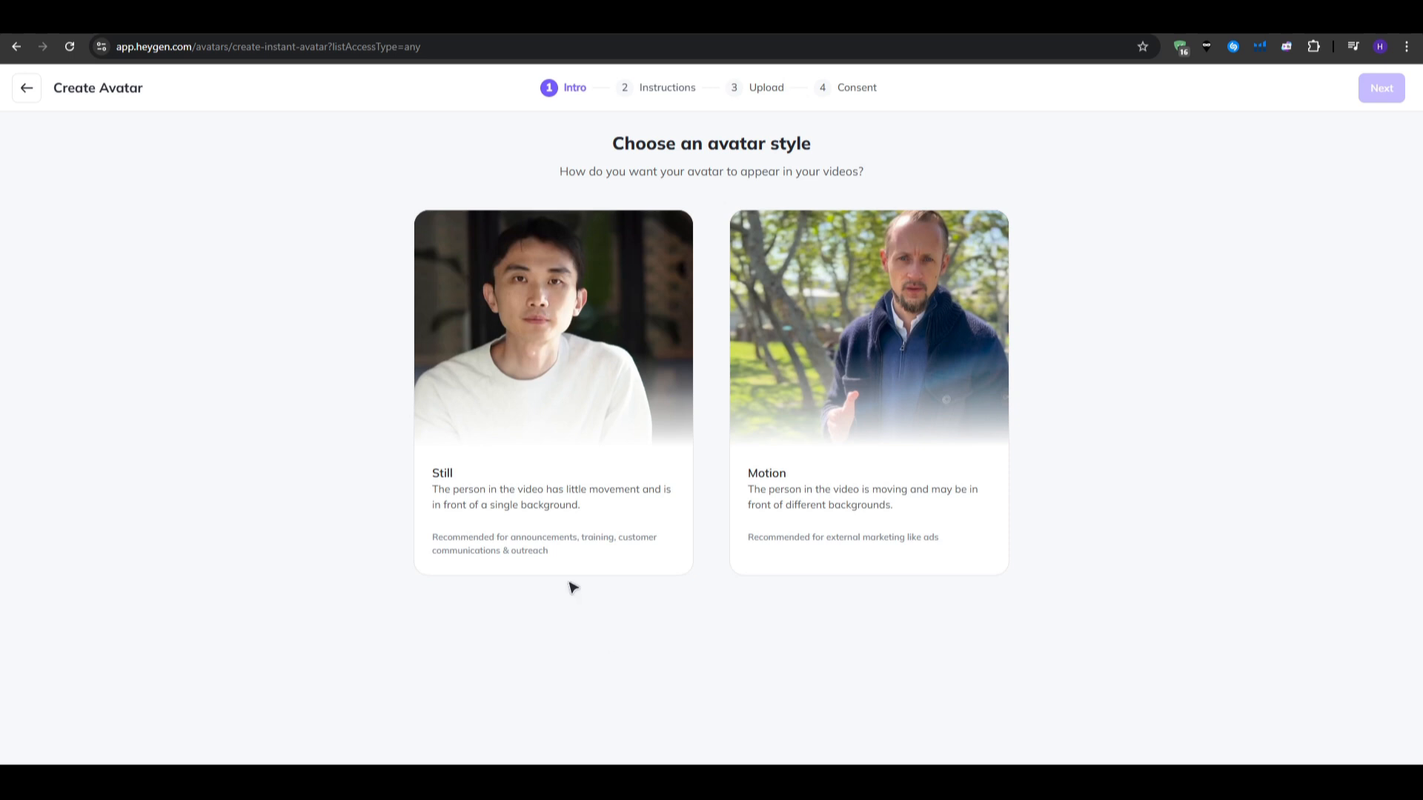
# Go through avatar creation with the Still style and text instructions up to the footage upload, and return to the avatar overview
pyautogui.moveTo(533, 546)
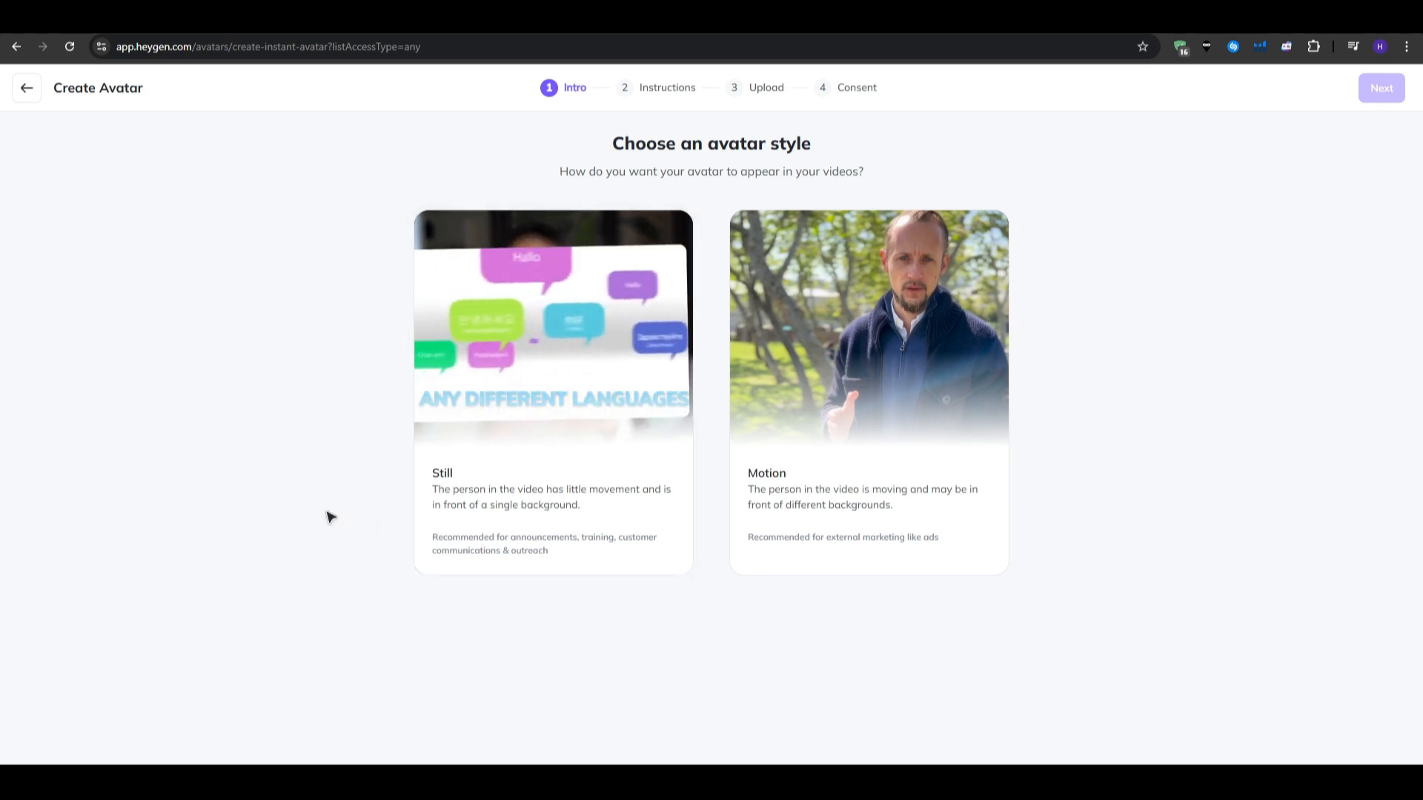
pyautogui.moveTo(926, 524)
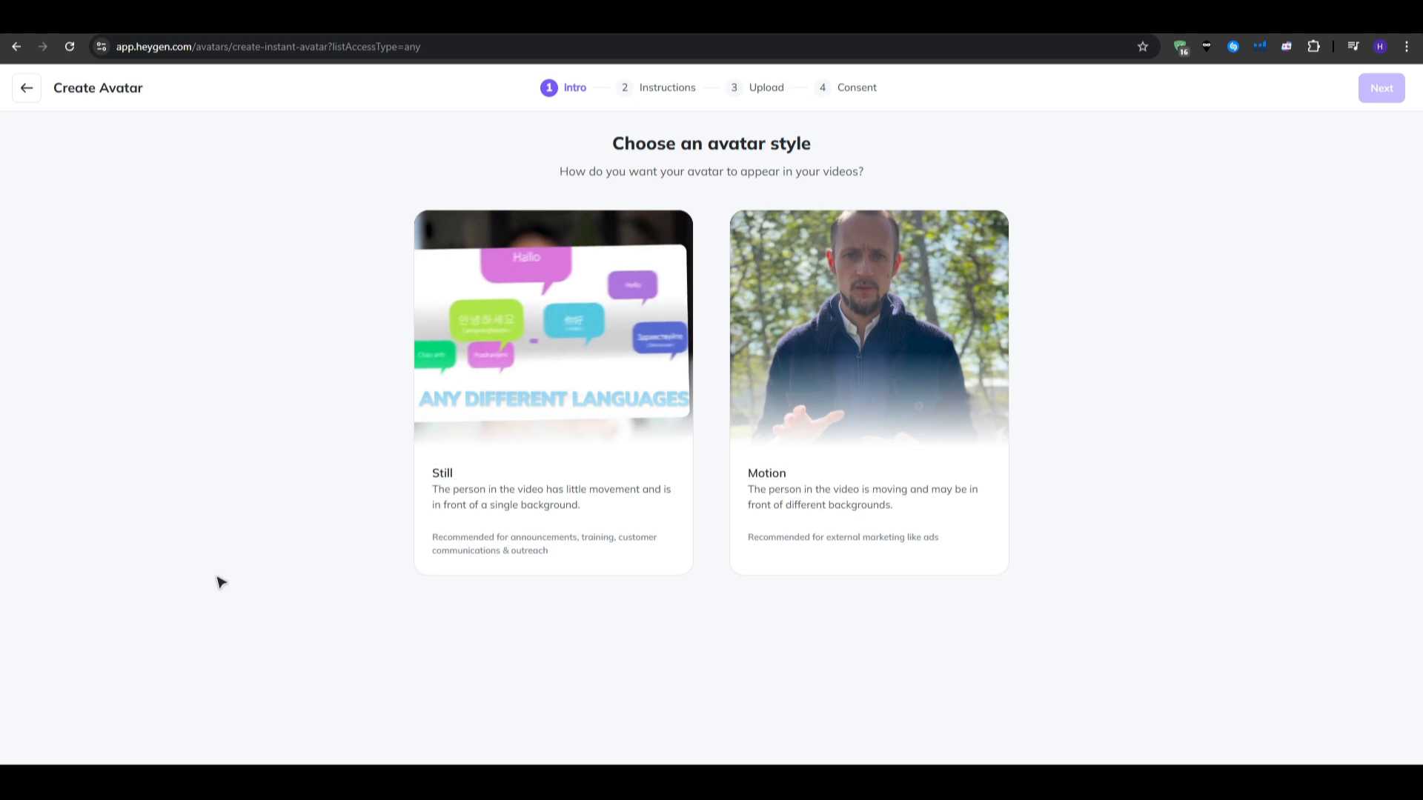
pyautogui.click(467, 475)
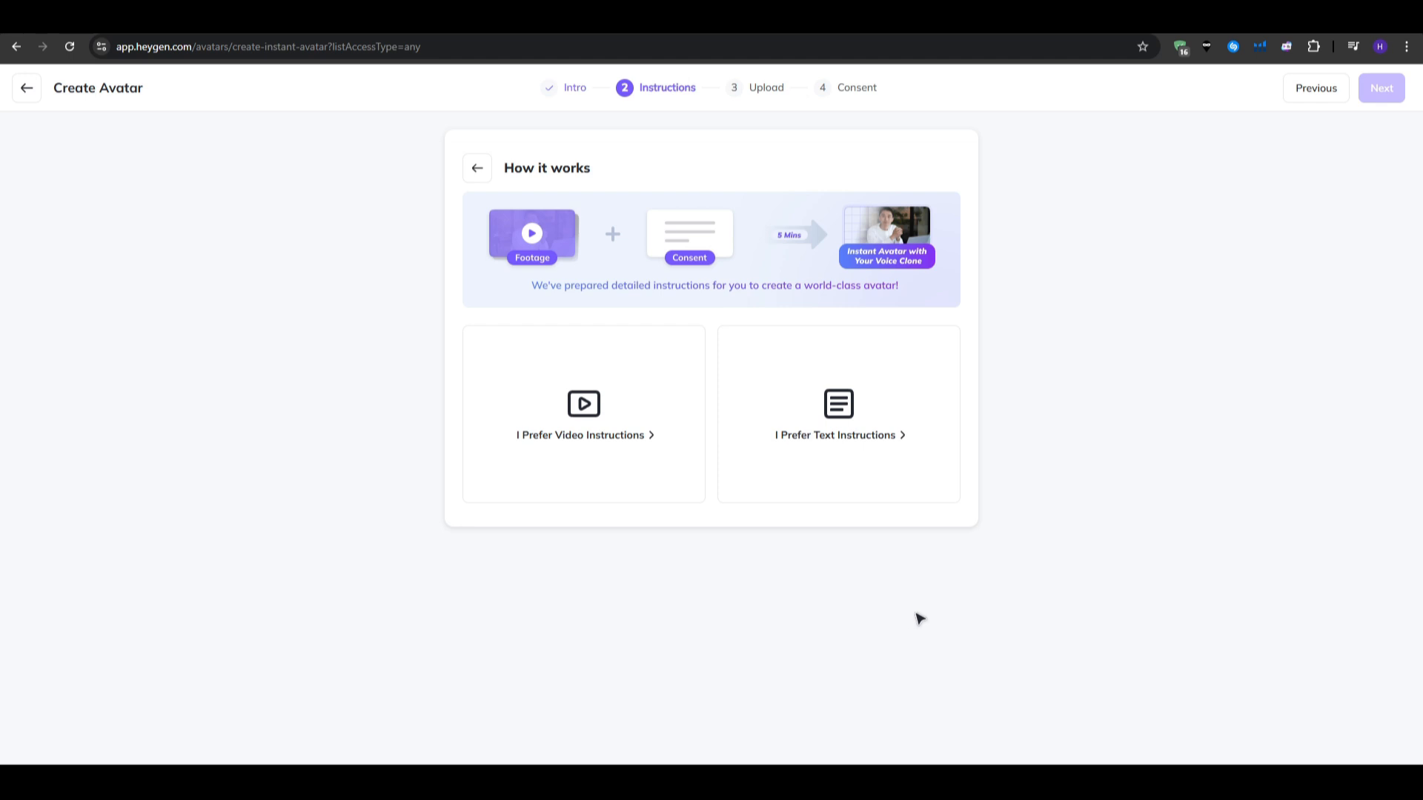
pyautogui.click(910, 423)
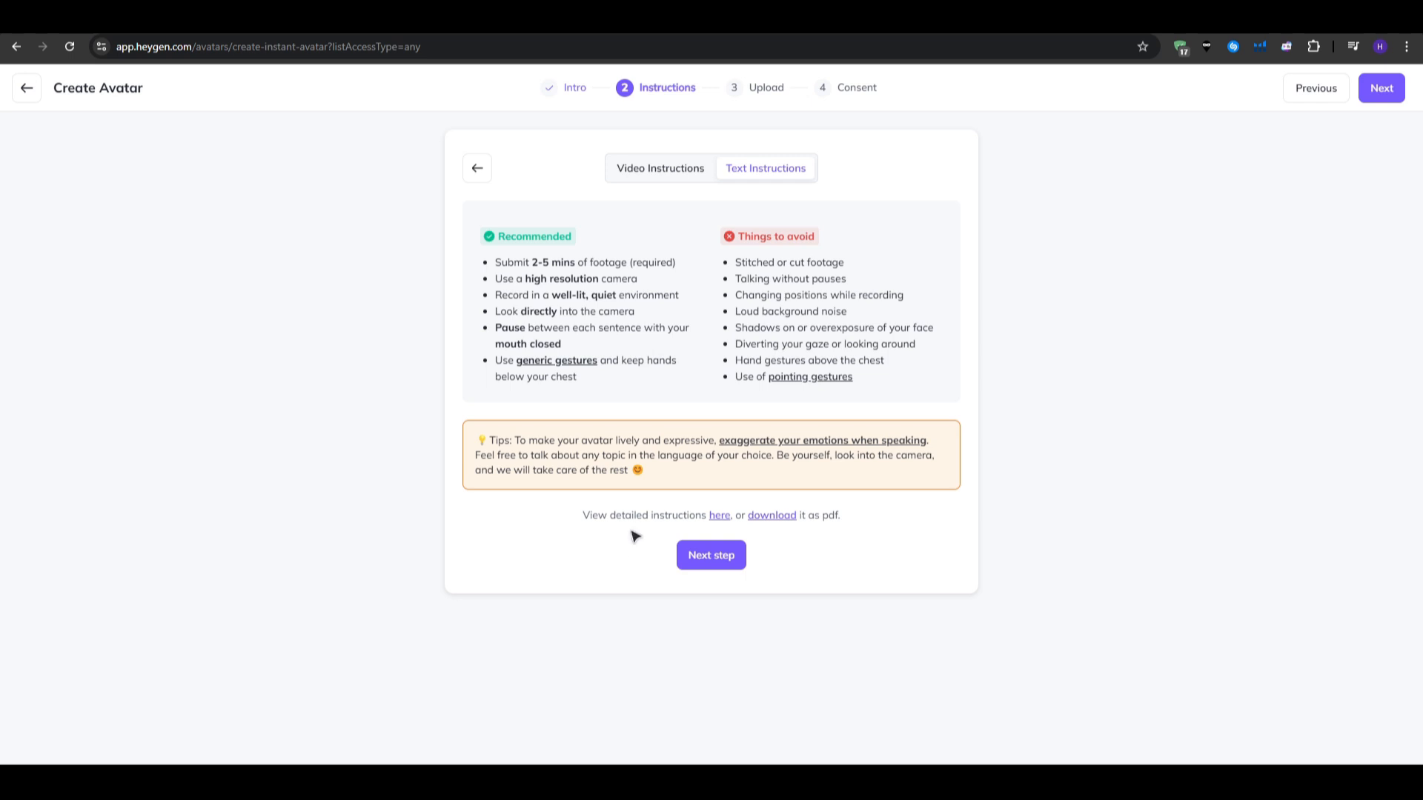
pyautogui.click(736, 560)
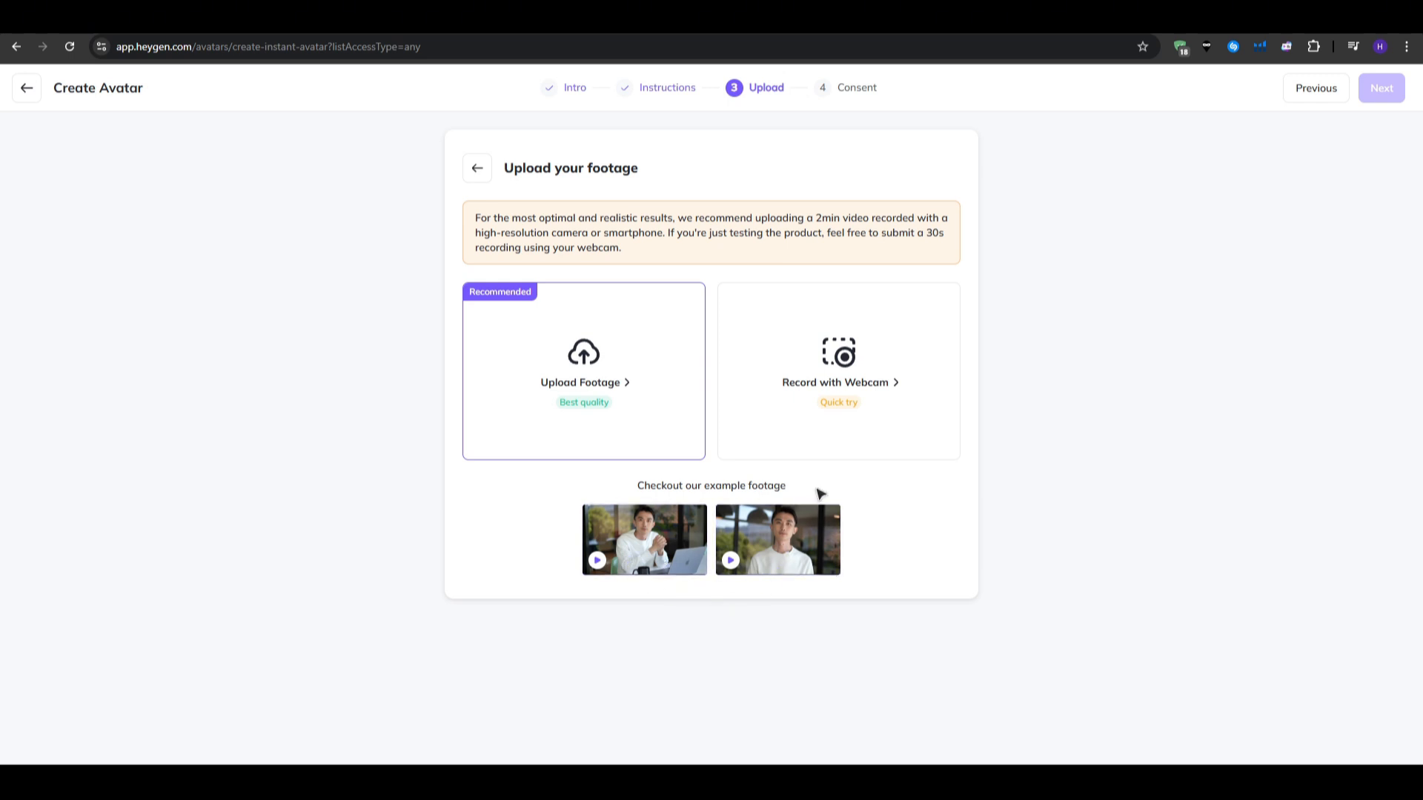
pyautogui.moveTo(816, 489); pyautogui.dragTo(649, 495)
pyautogui.click(649, 495)
pyautogui.moveTo(832, 96); pyautogui.dragTo(895, 95)
pyautogui.click(28, 90)
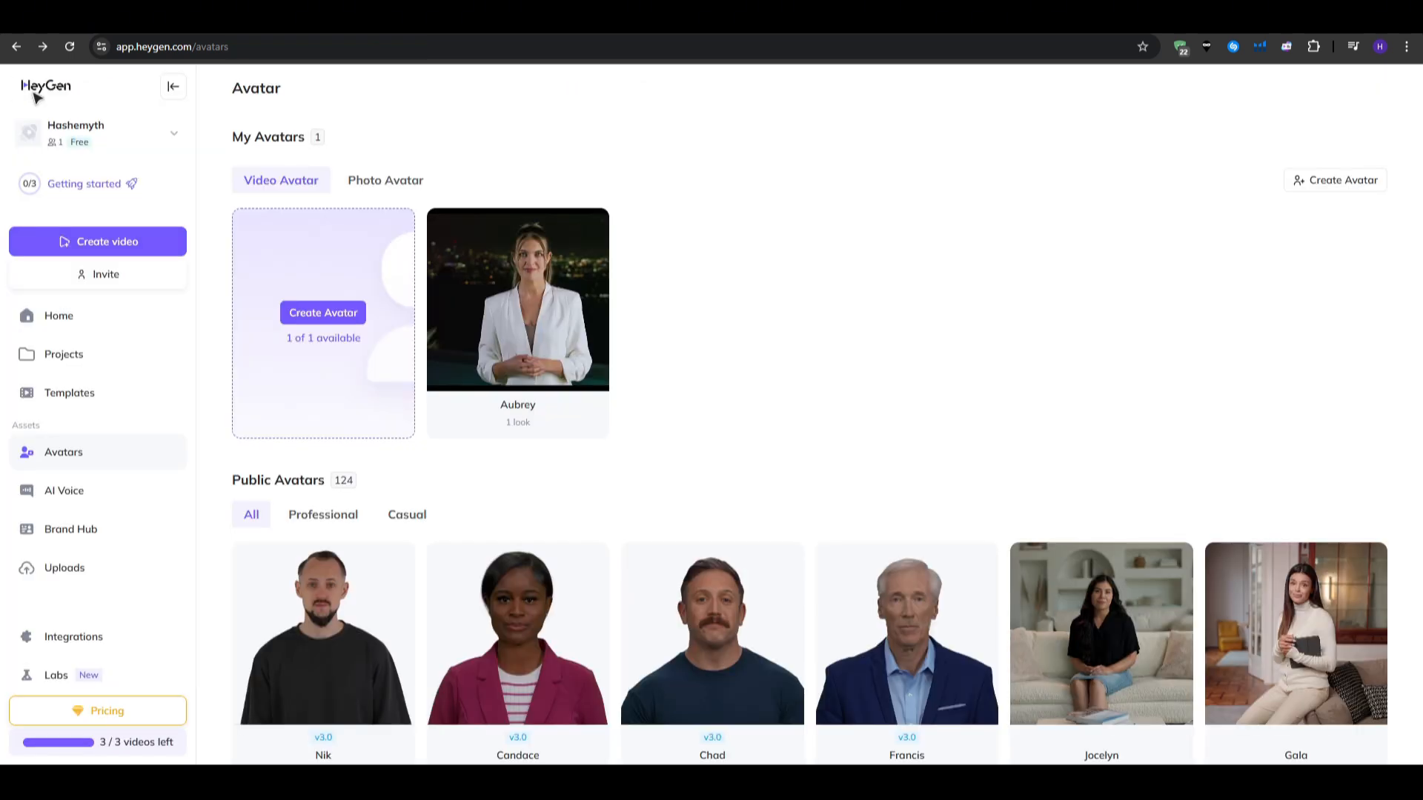
# Mark the public avatar Aubrey as a favorite
pyautogui.scroll(-4, 943, 197)
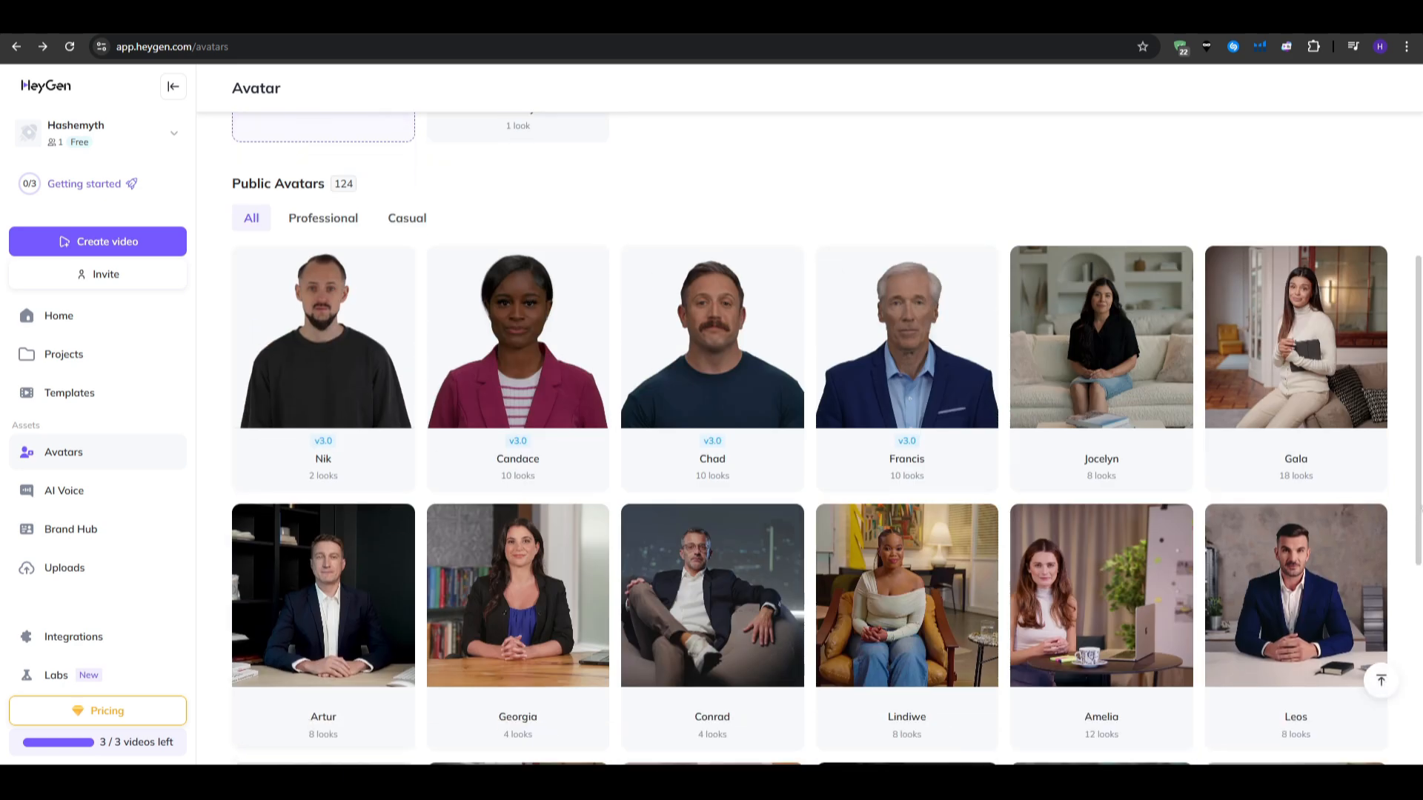
pyautogui.scroll(-3, 1065, 453)
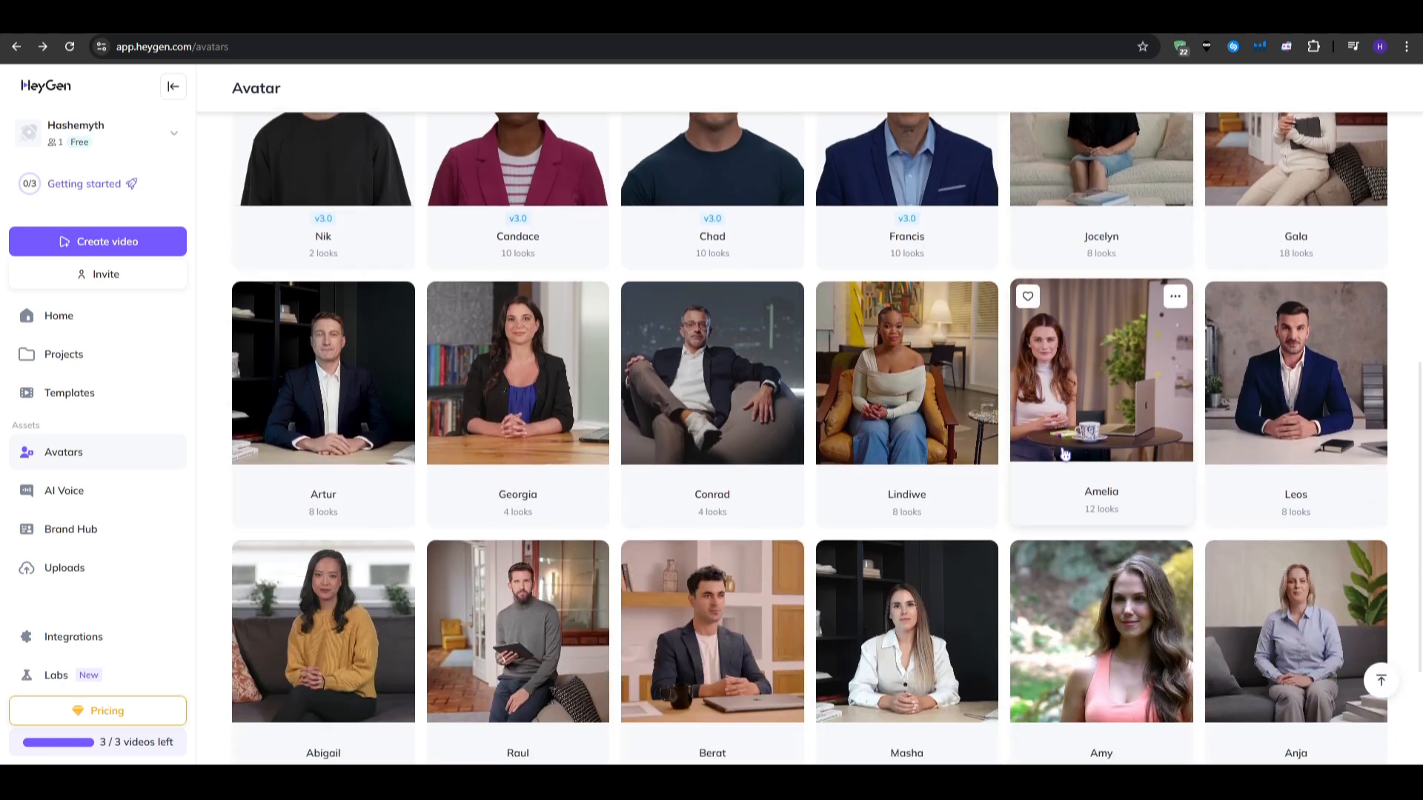
pyautogui.scroll(-2, 1065, 453)
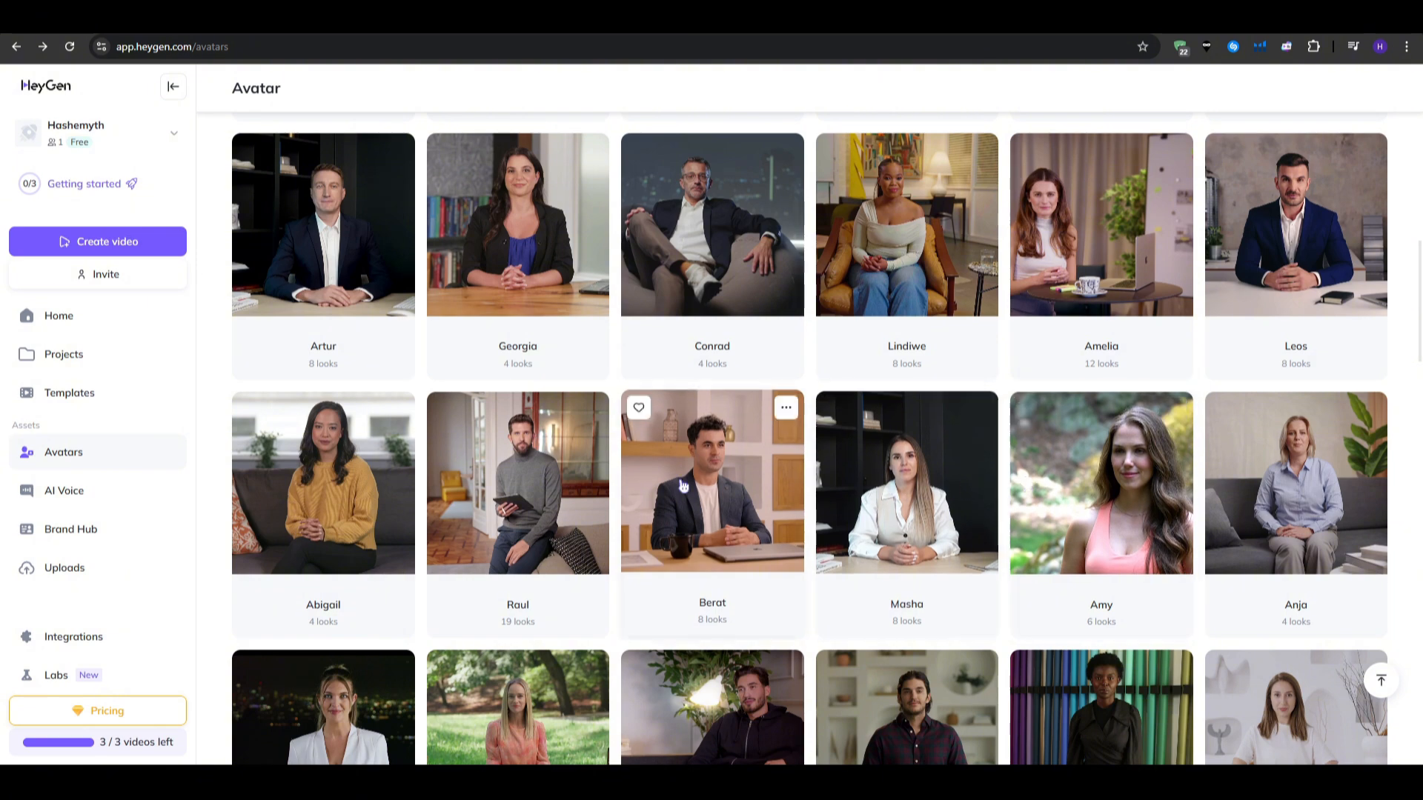
pyautogui.scroll(-3, 267, 519)
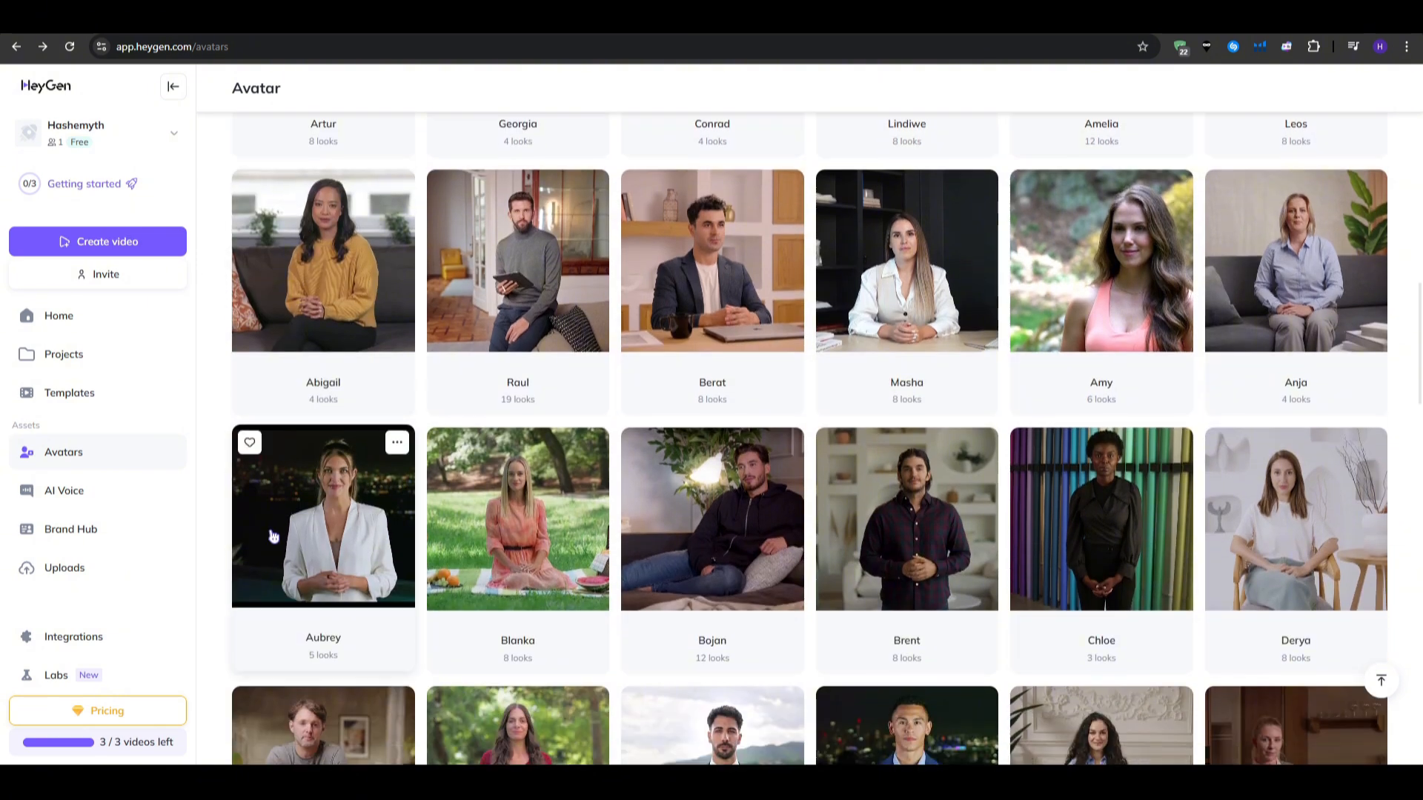
pyautogui.scroll(-3, 272, 536)
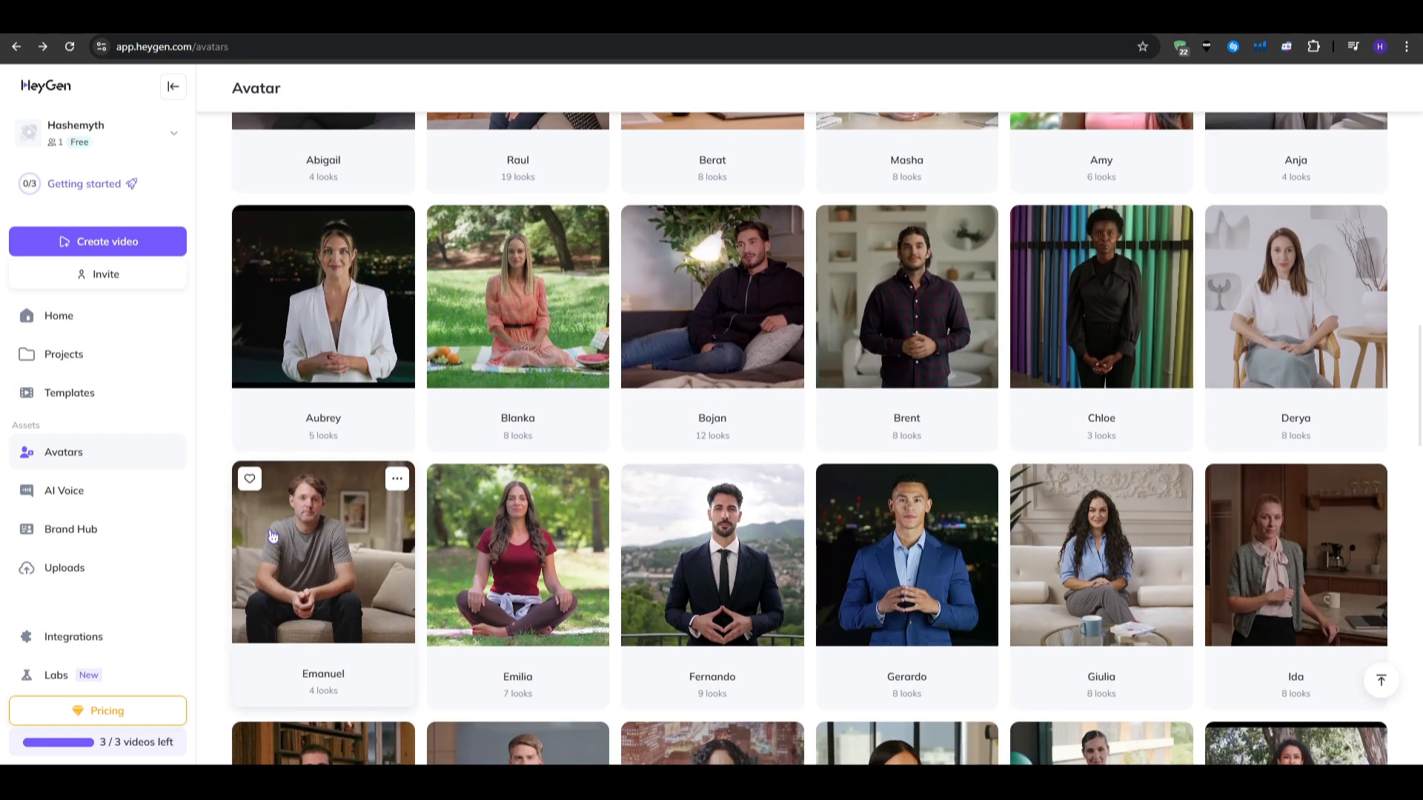
pyautogui.scroll(-6, 267, 536)
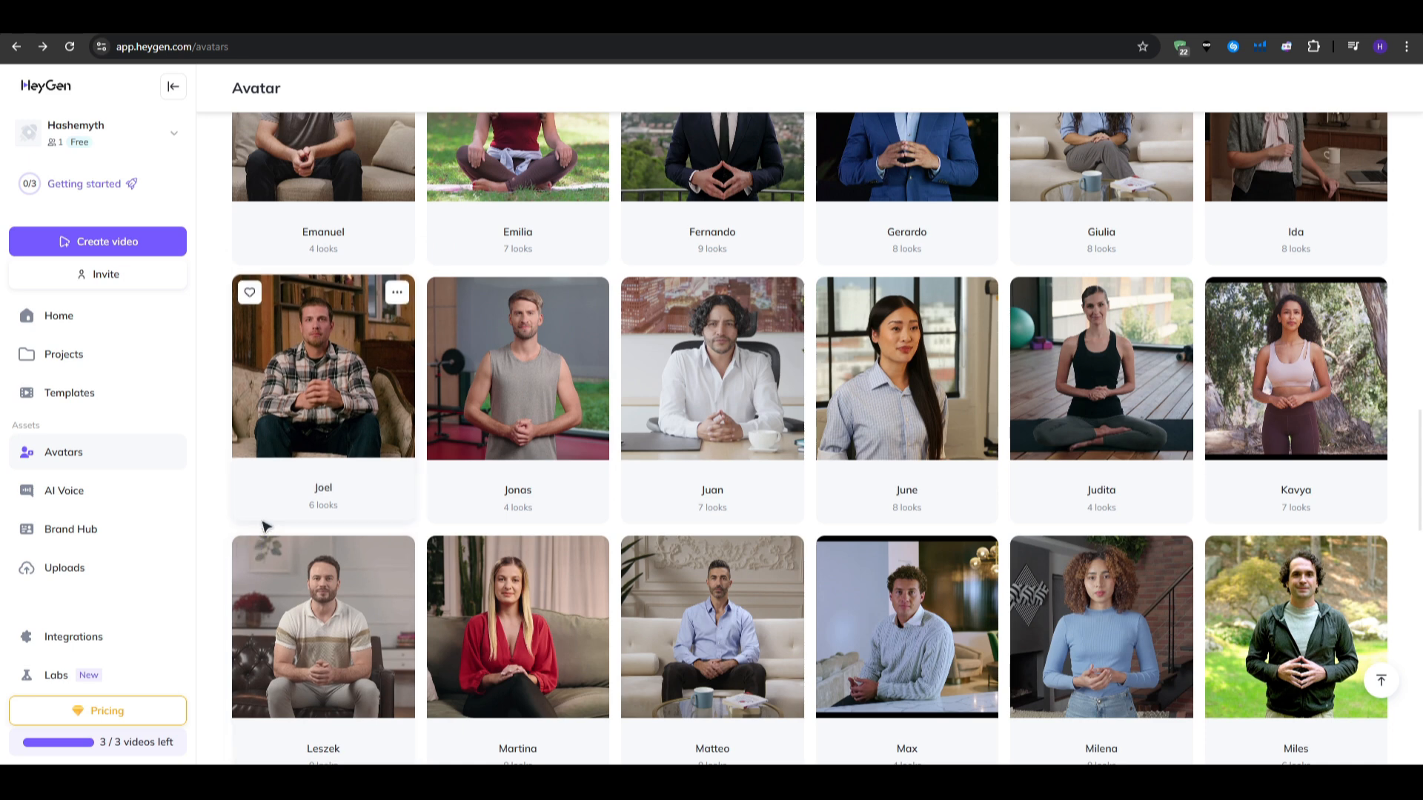
pyautogui.scroll(7, 267, 534)
pyautogui.scroll(1, 273, 540)
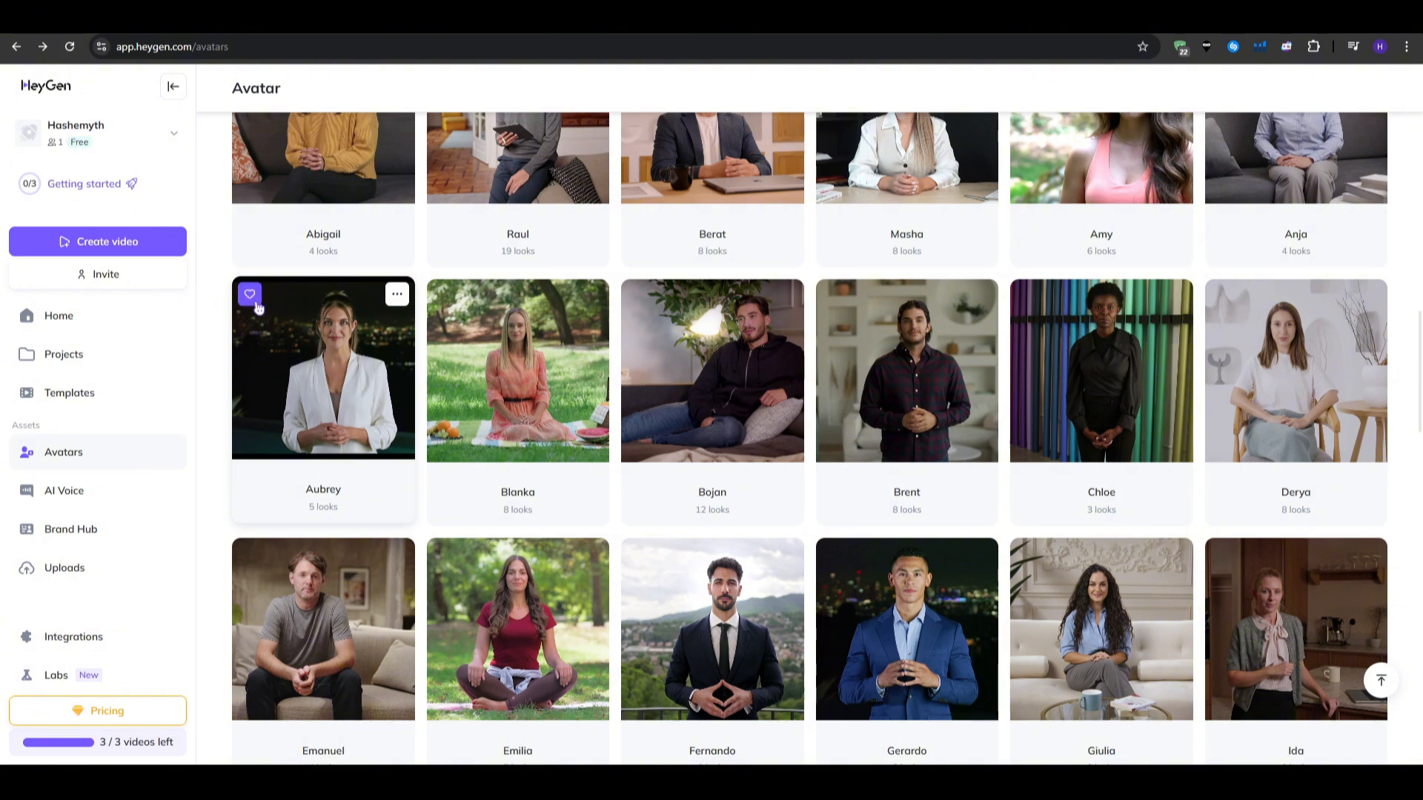
pyautogui.click(255, 307)
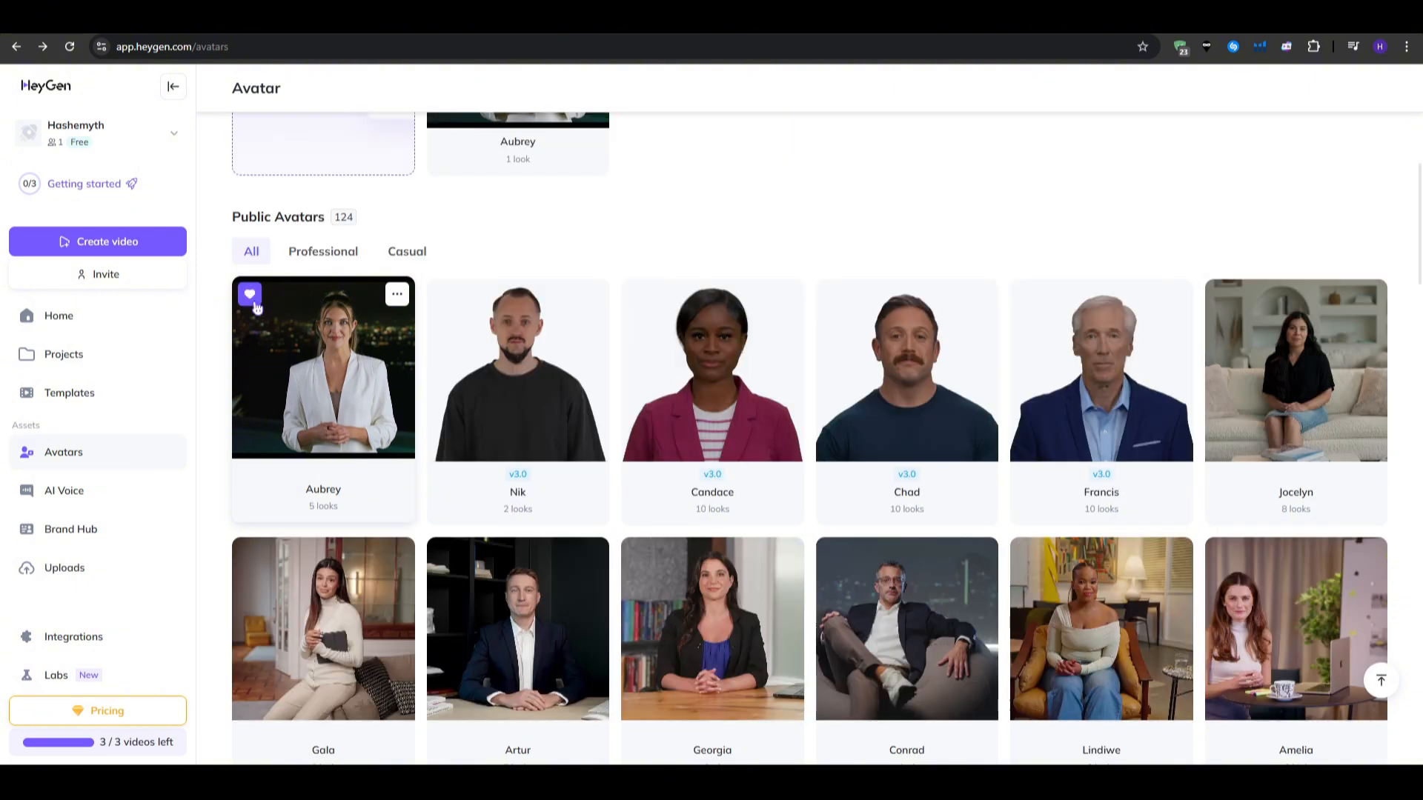
# Open the Aubrey avatar, play its Night Scene Front look muted, and close the preview
pyautogui.click(363, 378)
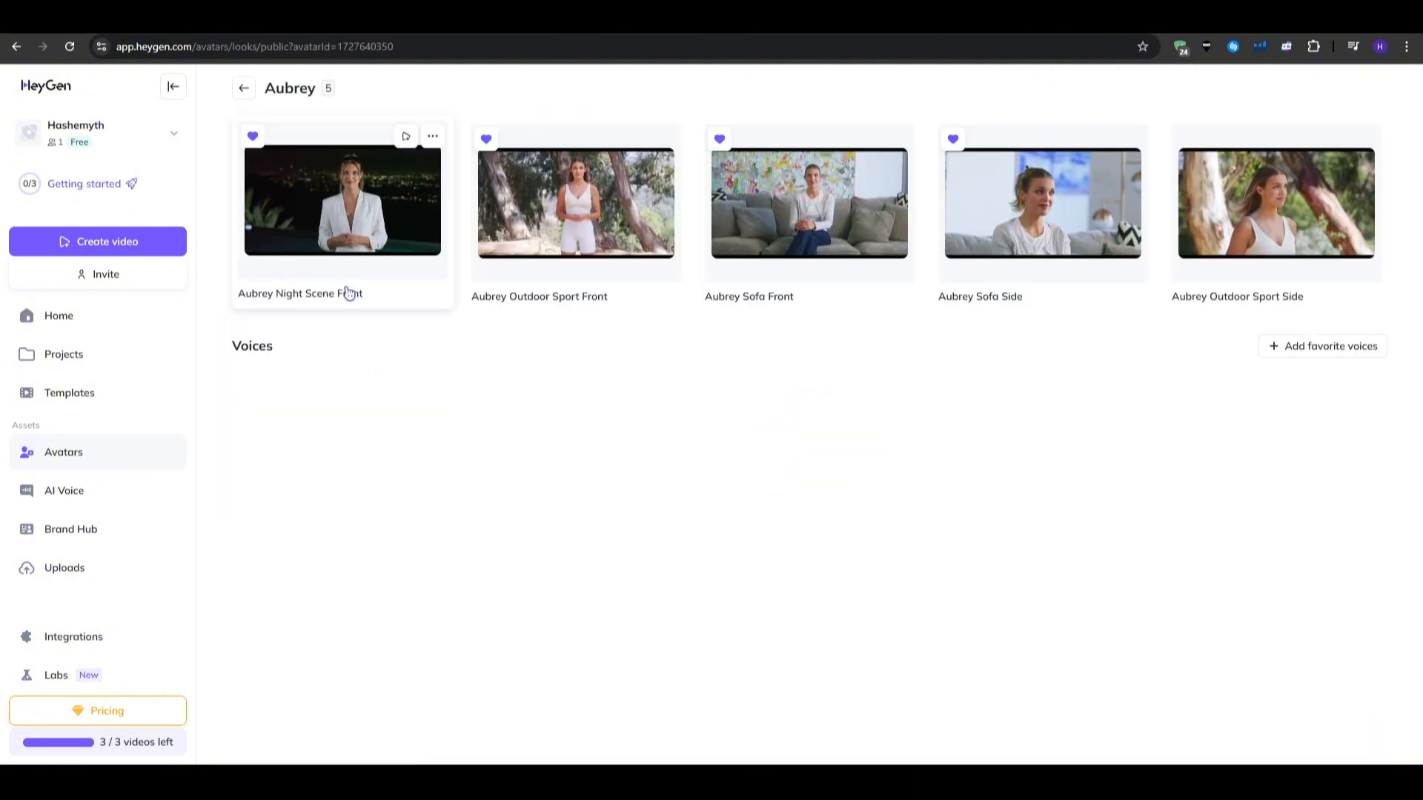
pyautogui.click(412, 276)
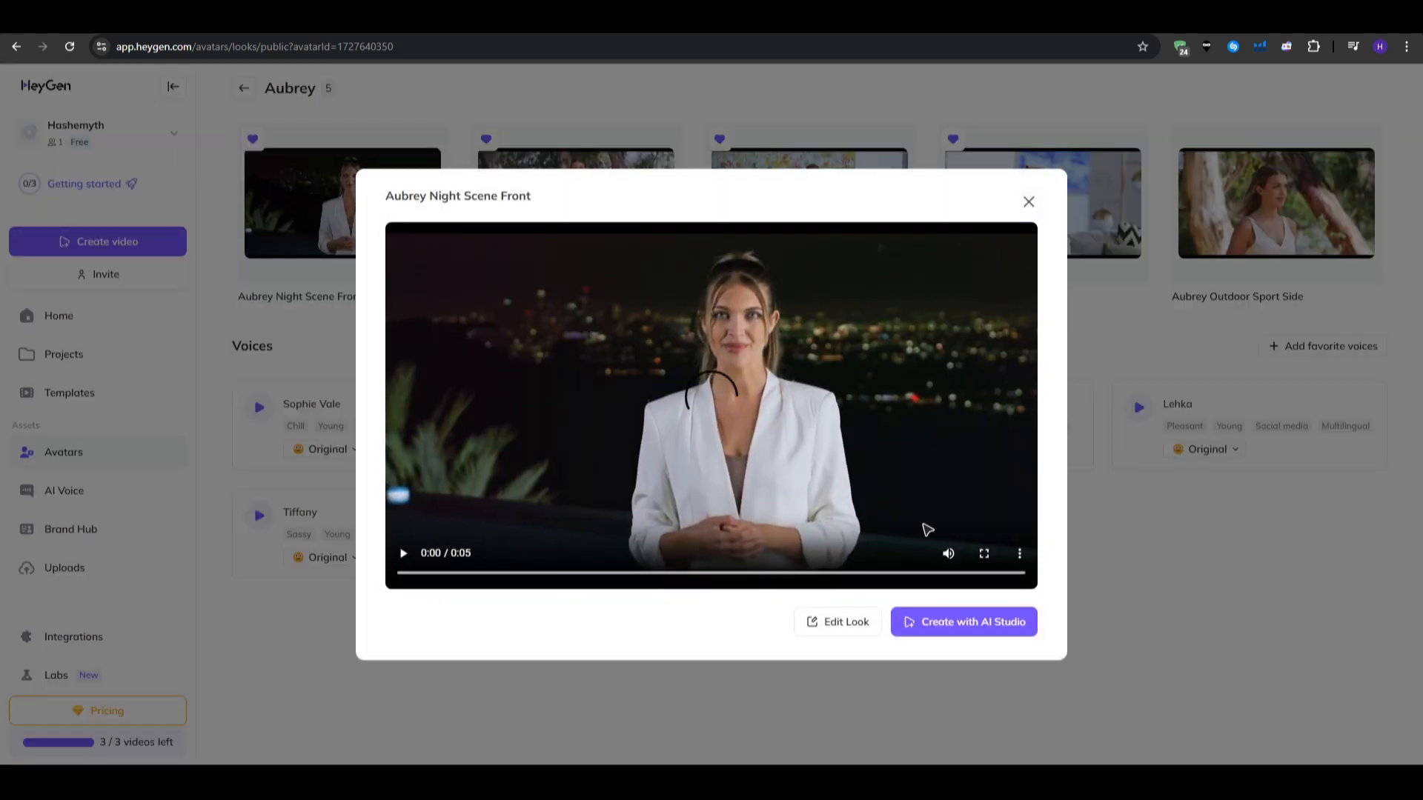
pyautogui.click(948, 556)
pyautogui.click(403, 553)
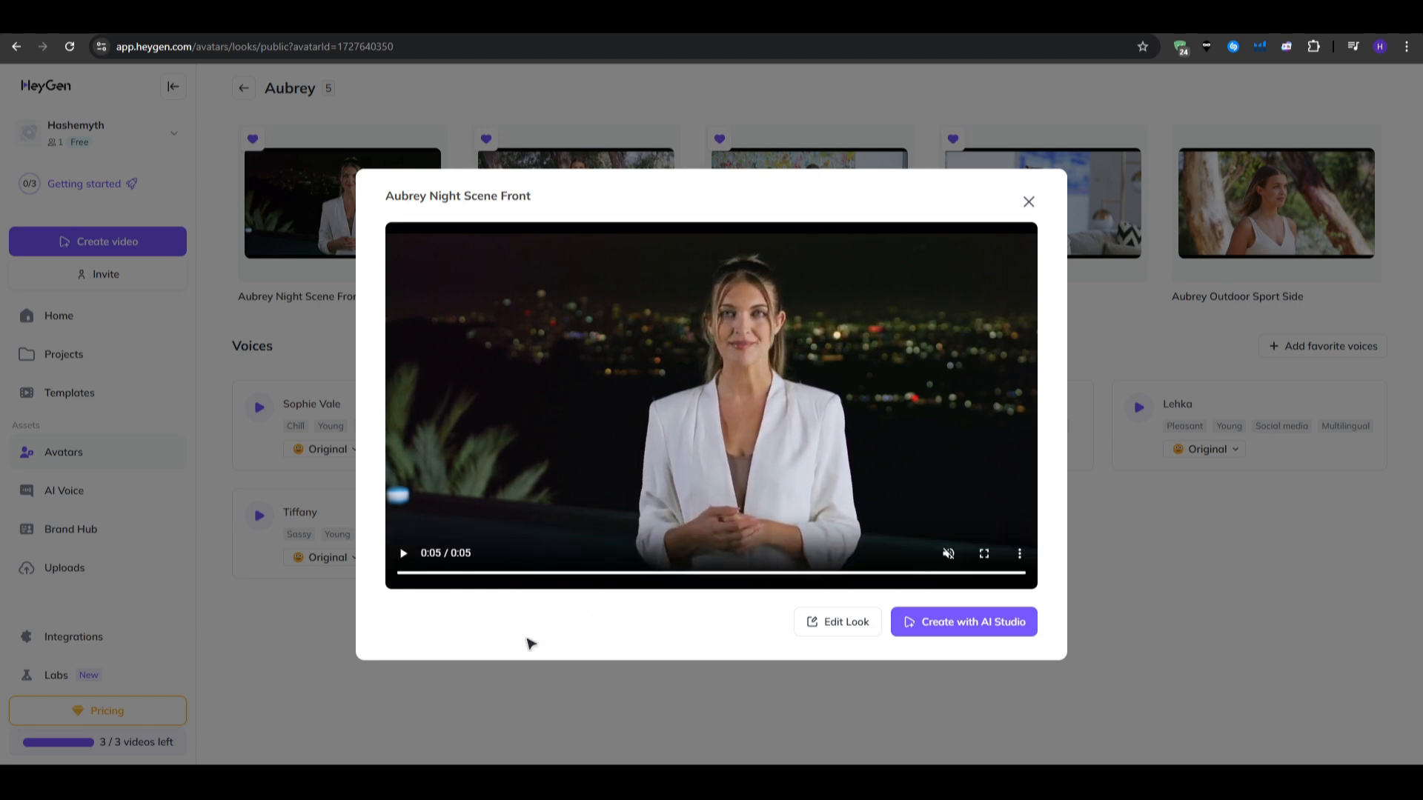
pyautogui.click(548, 684)
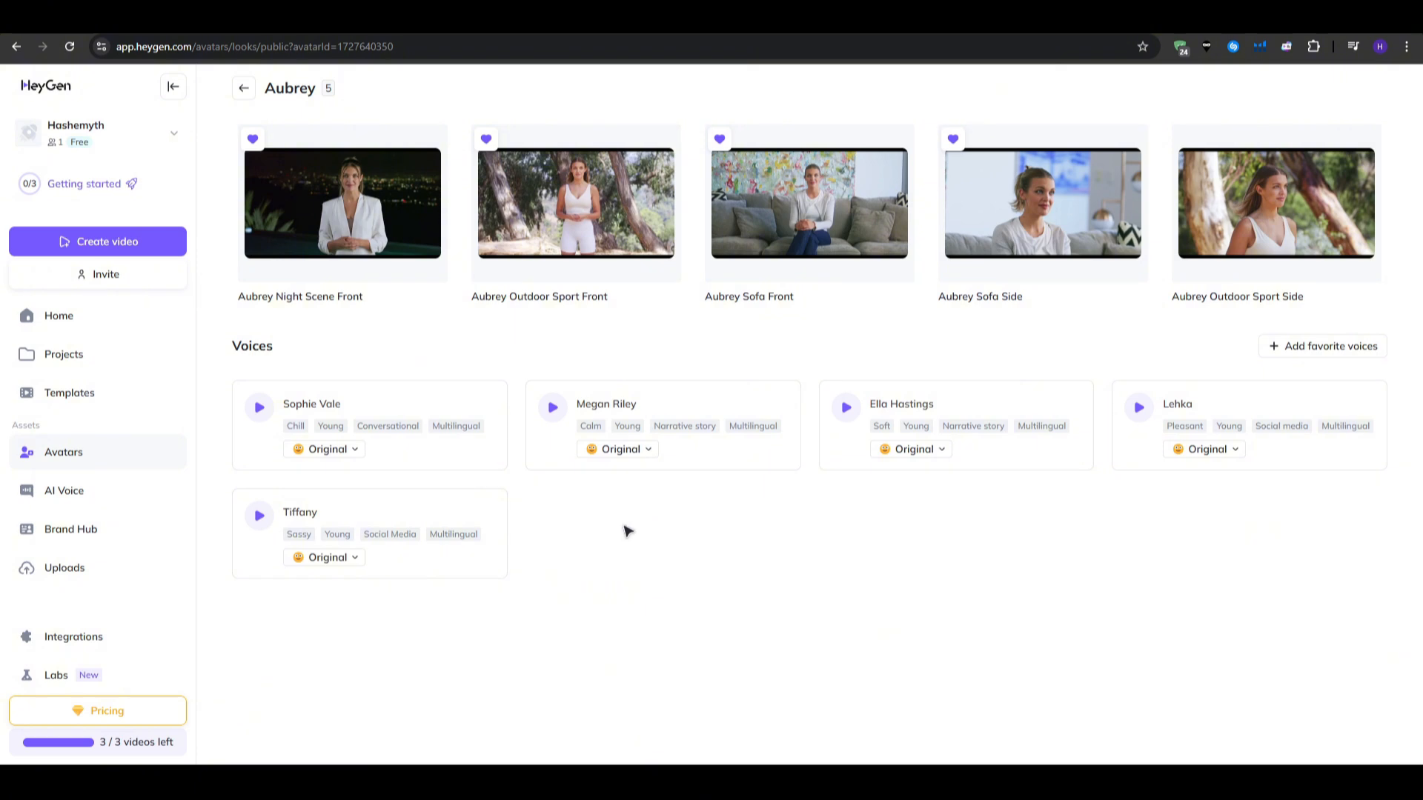
# Try the Excited emotion for Aubrey's Megan Riley voice and set it to Friendly
pyautogui.click(653, 451)
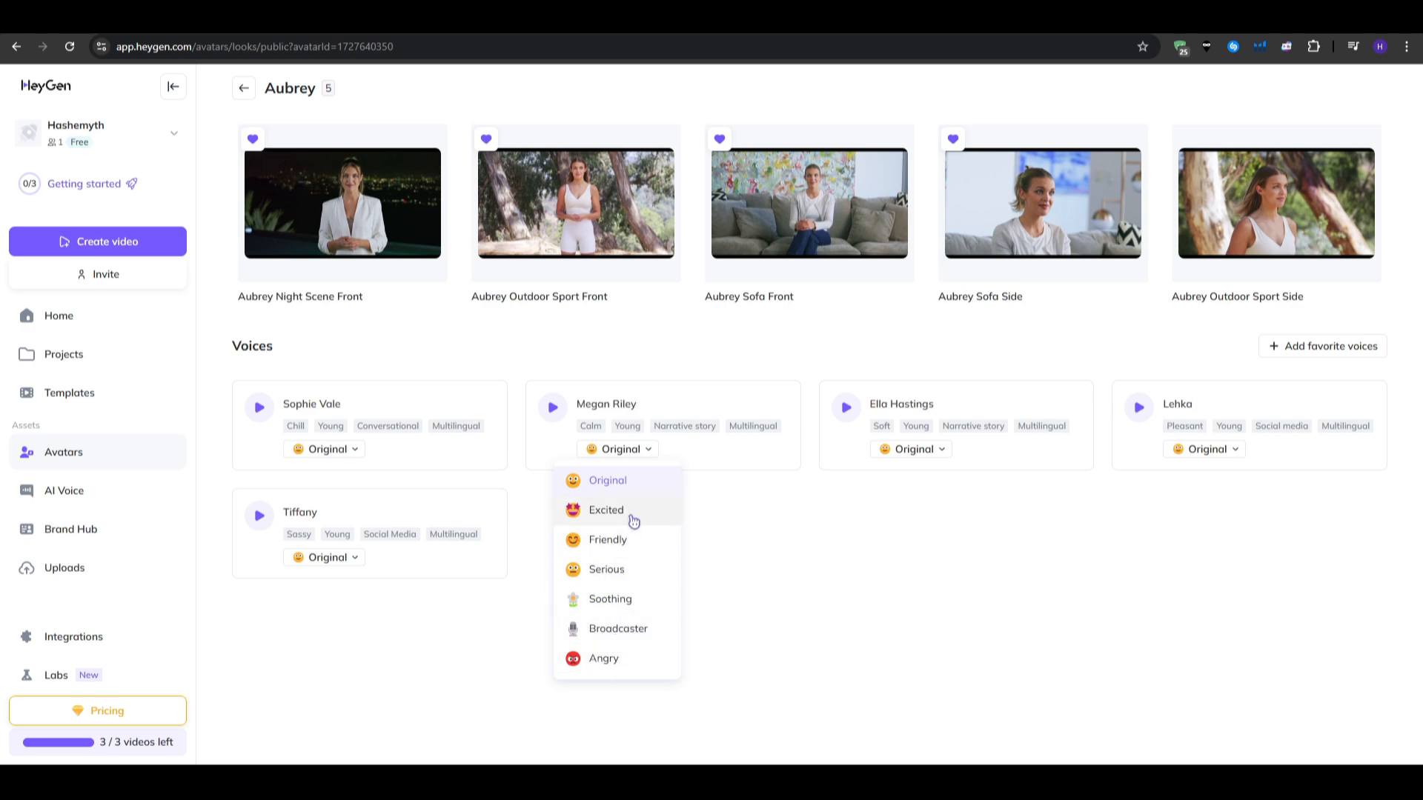
pyautogui.click(597, 514)
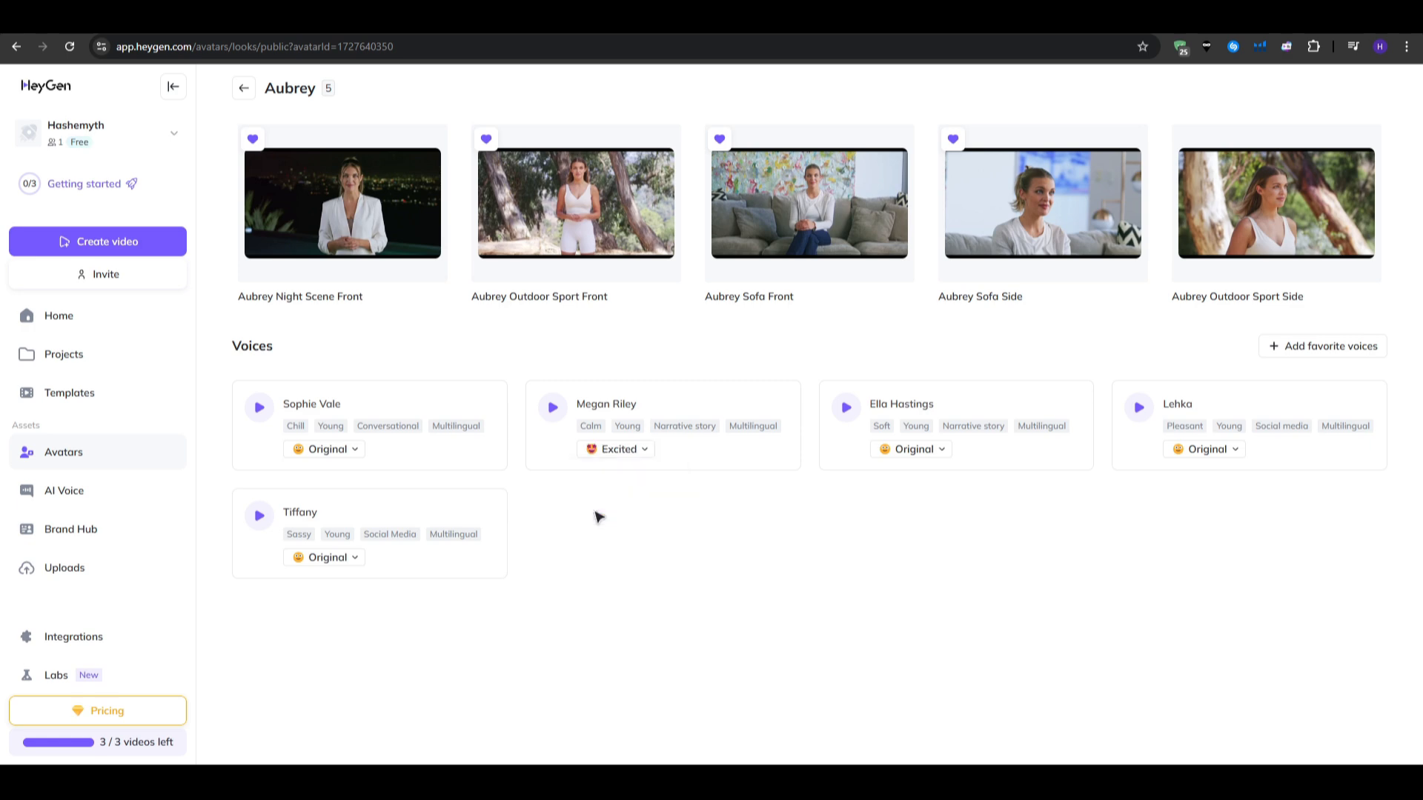
pyautogui.click(617, 449)
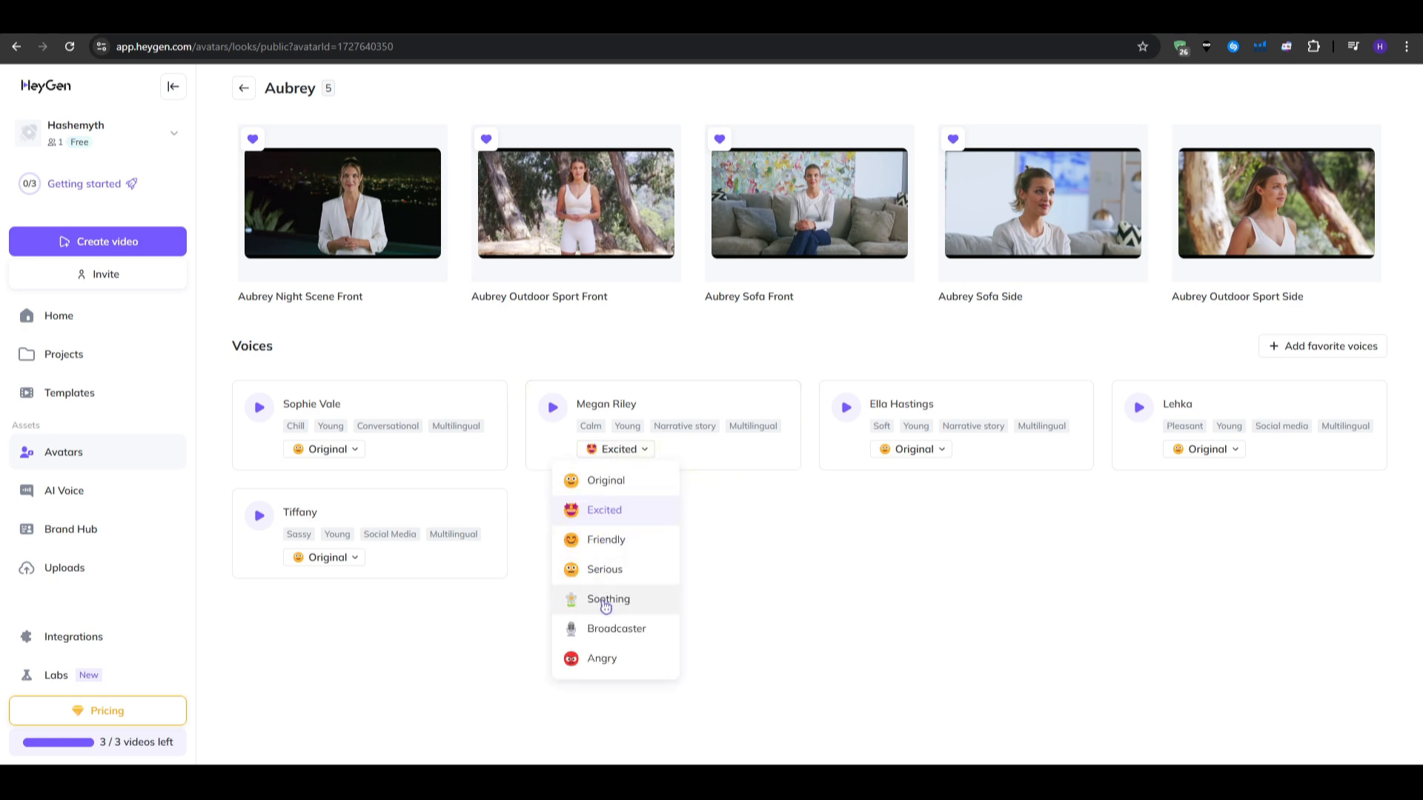
pyautogui.click(620, 540)
# Open the Aubrey Night Scene Front look for editing and try the Close-up view before setting it to Circle
pyautogui.click(431, 265)
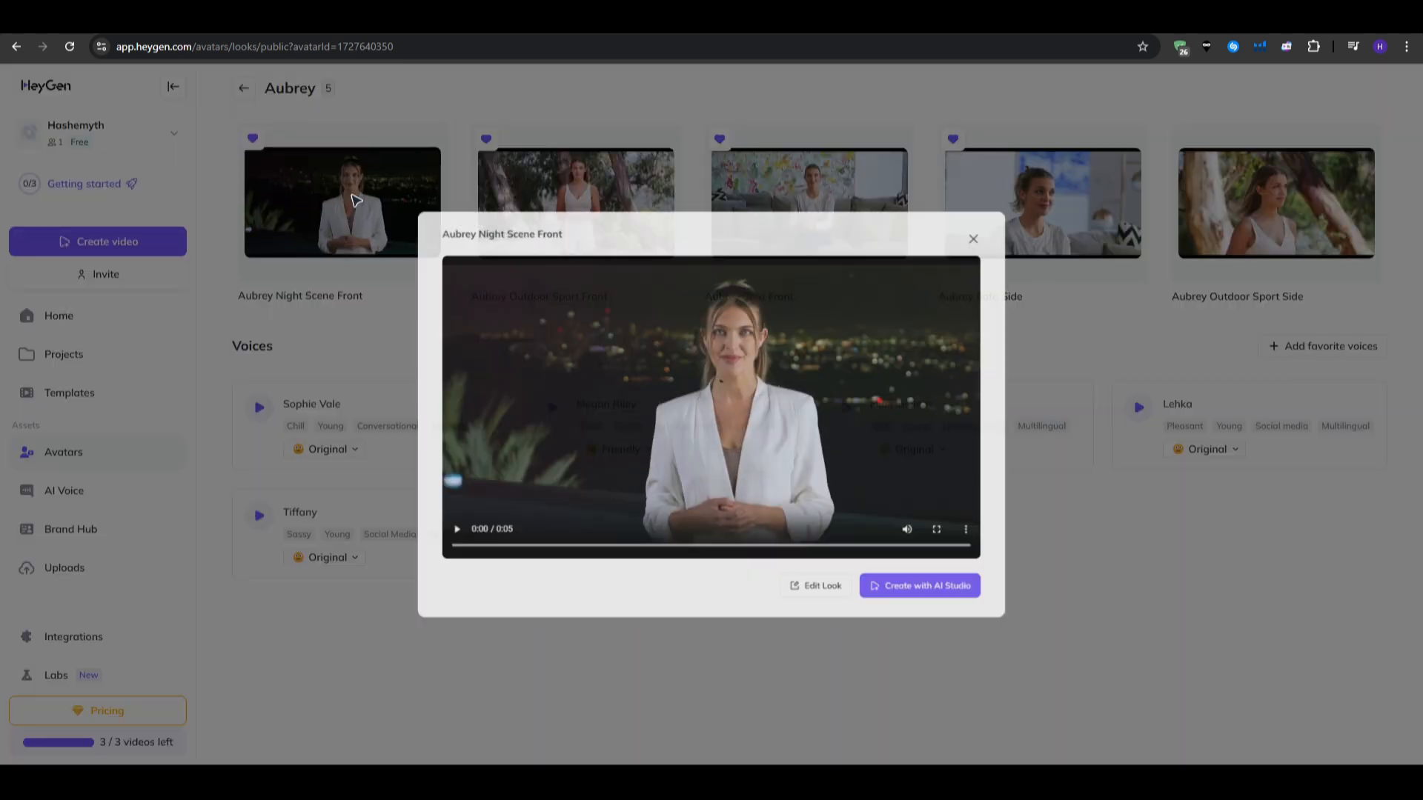
pyautogui.click(845, 628)
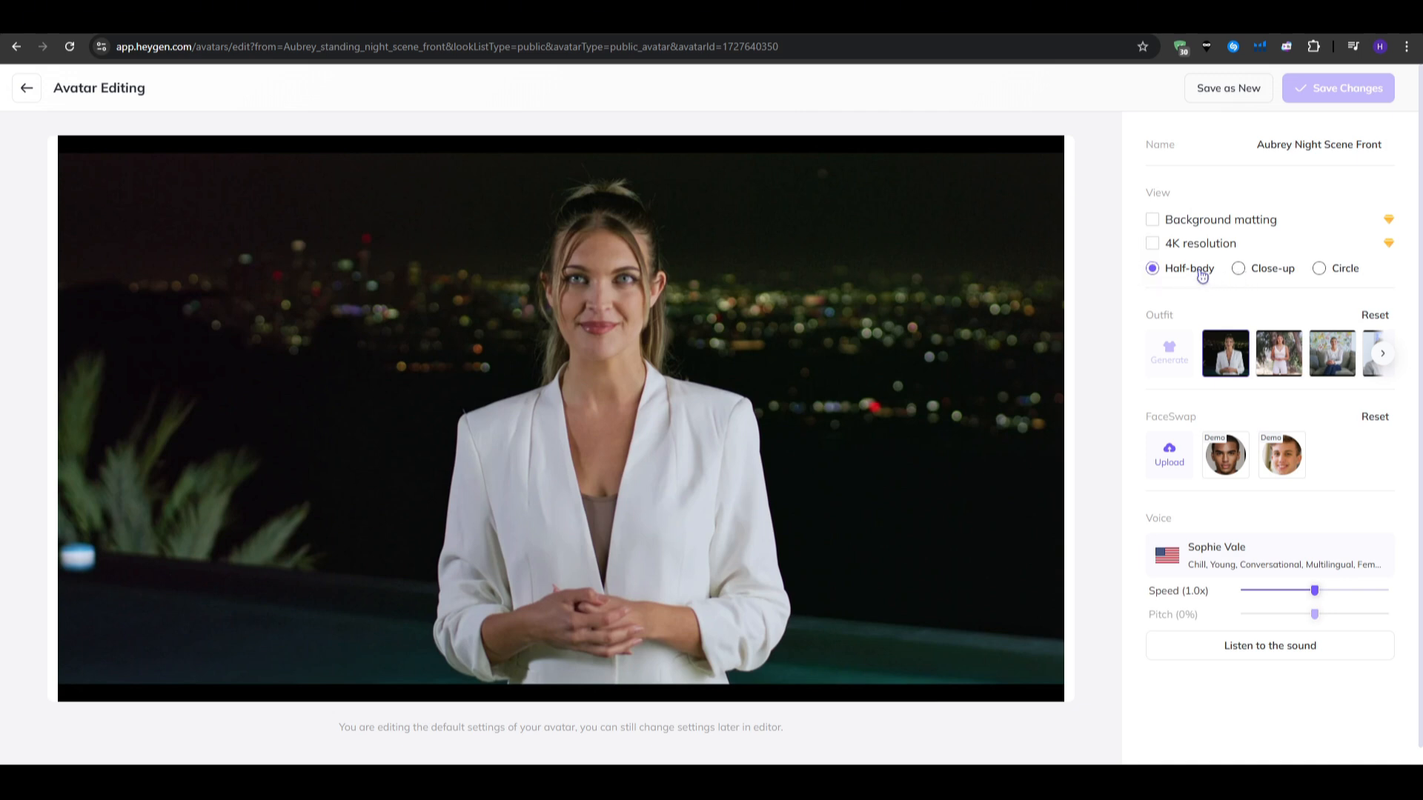
pyautogui.click(1256, 276)
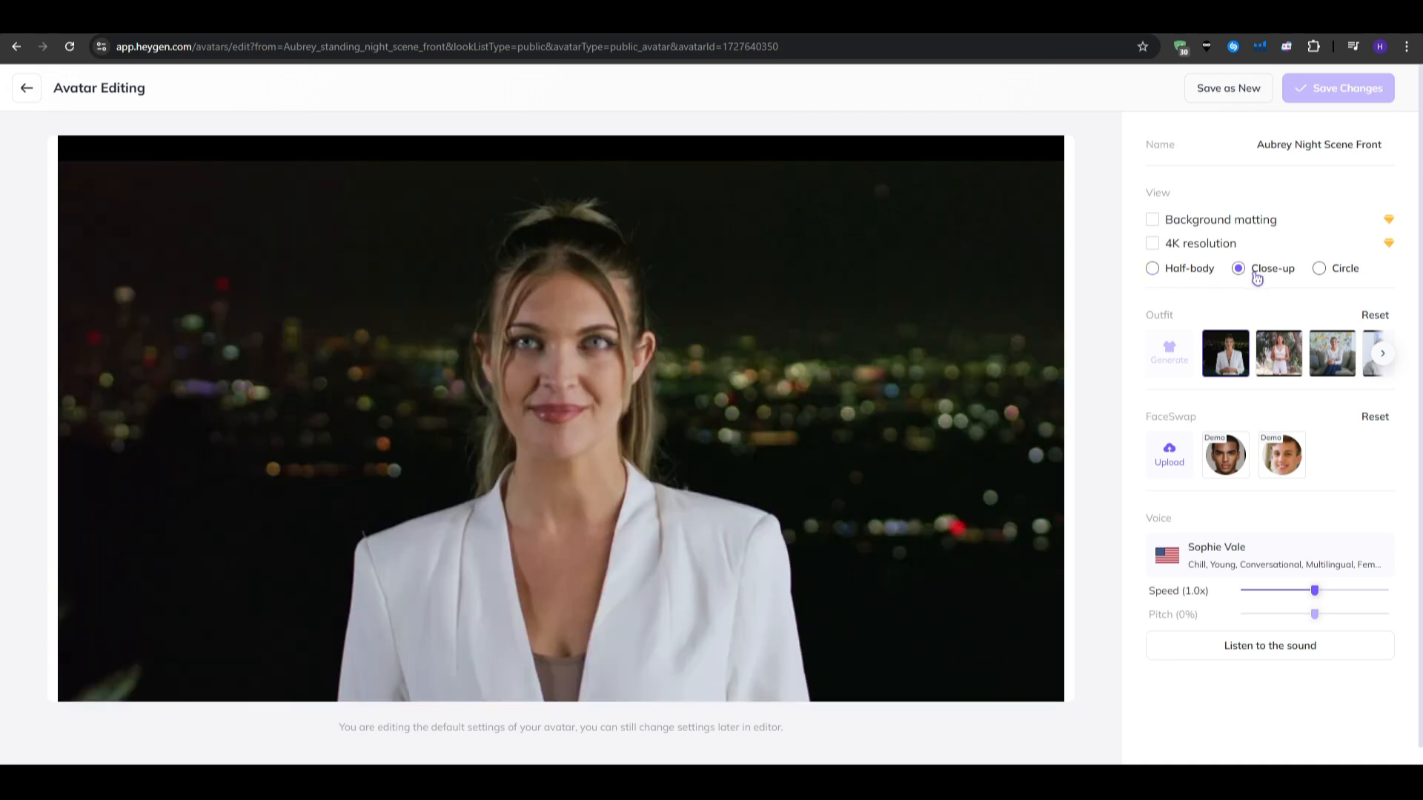
pyautogui.click(1321, 275)
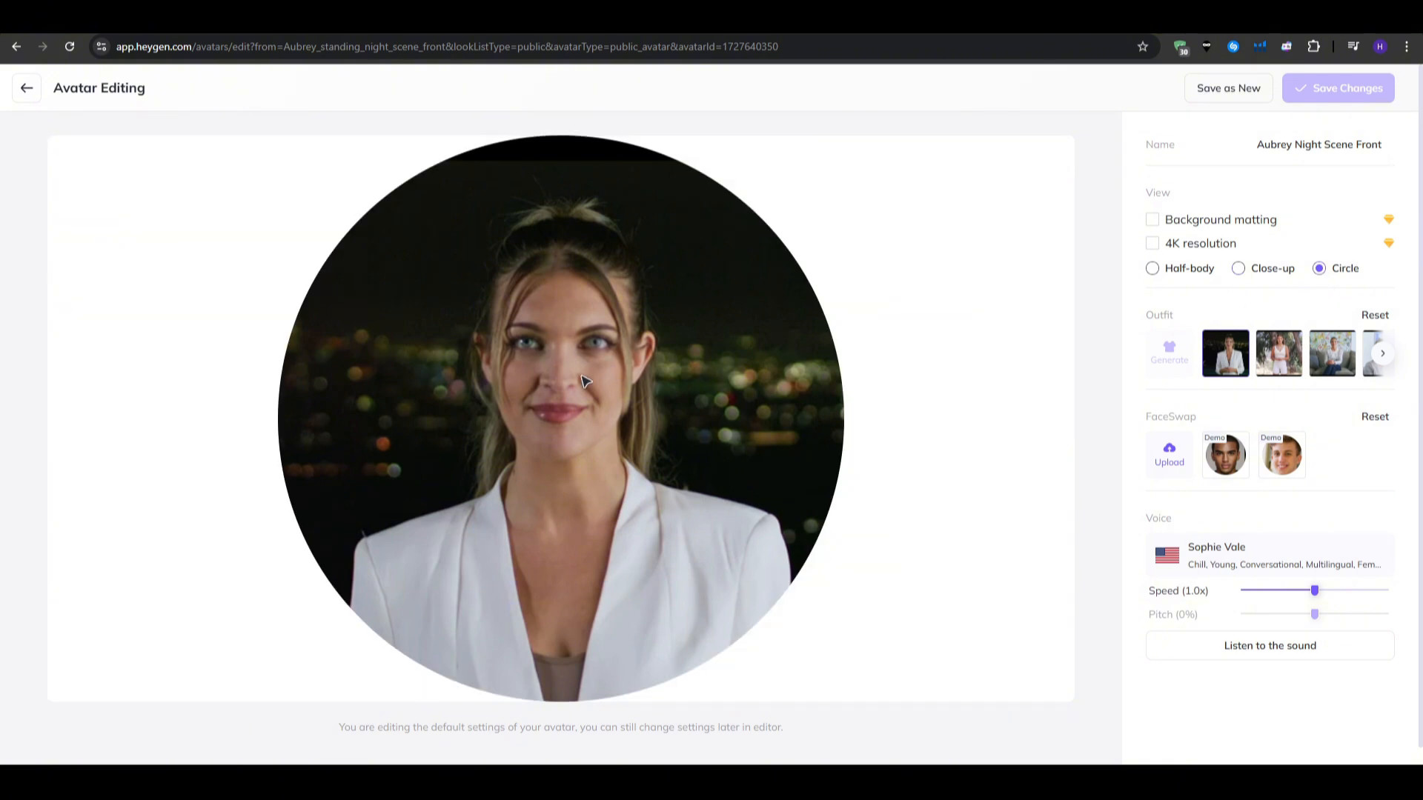
# Set the look's view to Half-body, try the outdoor sport and sofa outfits, and reselect the night scene outfit
pyautogui.click(1153, 270)
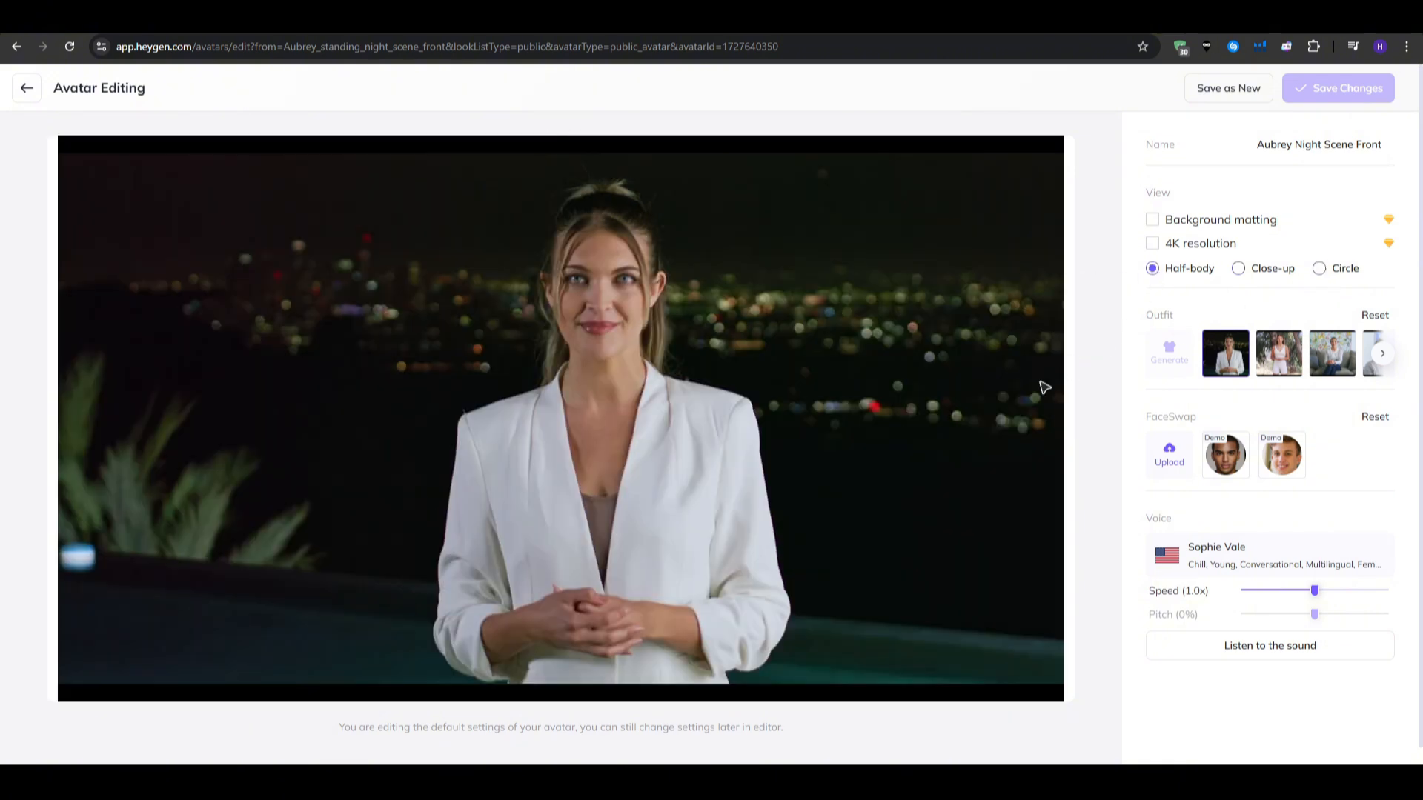
pyautogui.click(1269, 367)
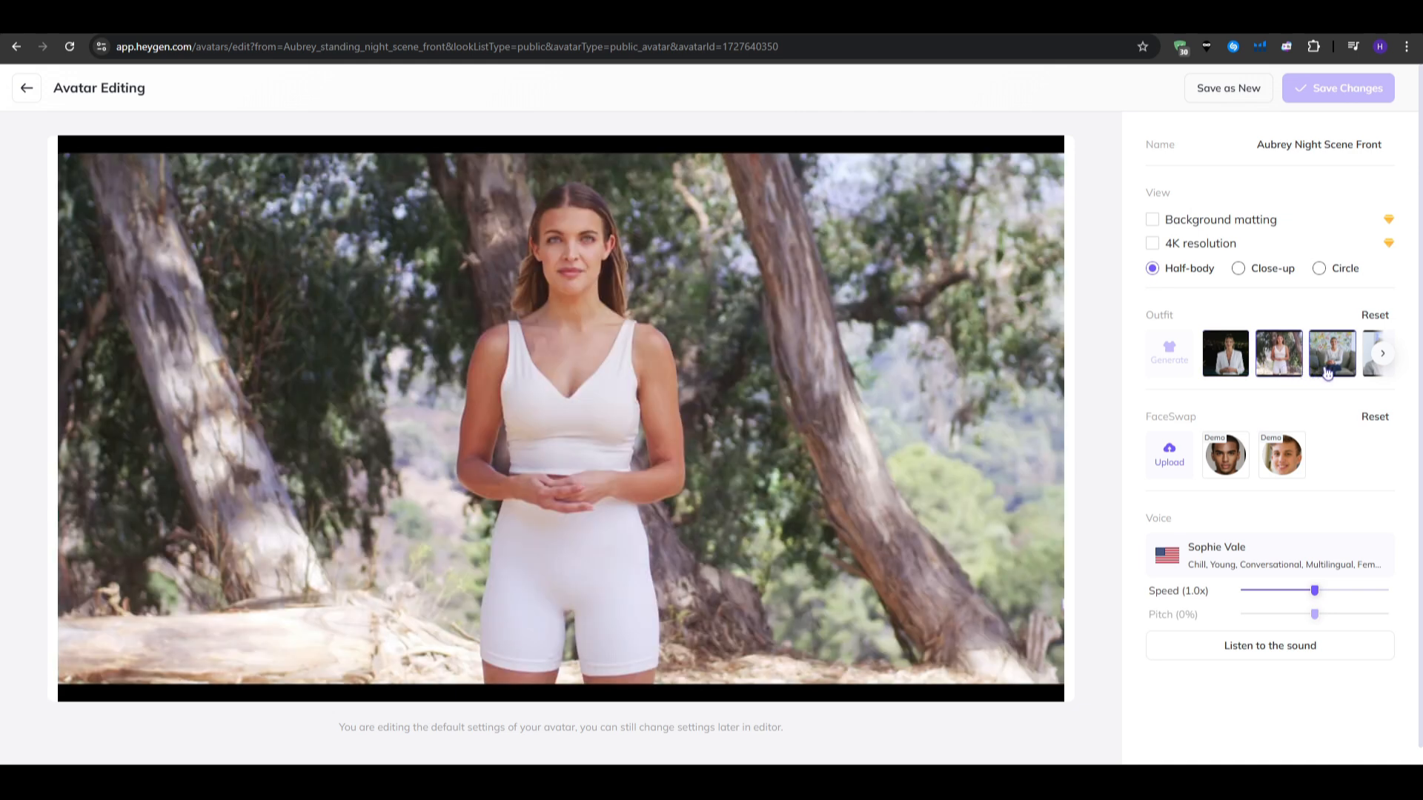
pyautogui.click(1329, 373)
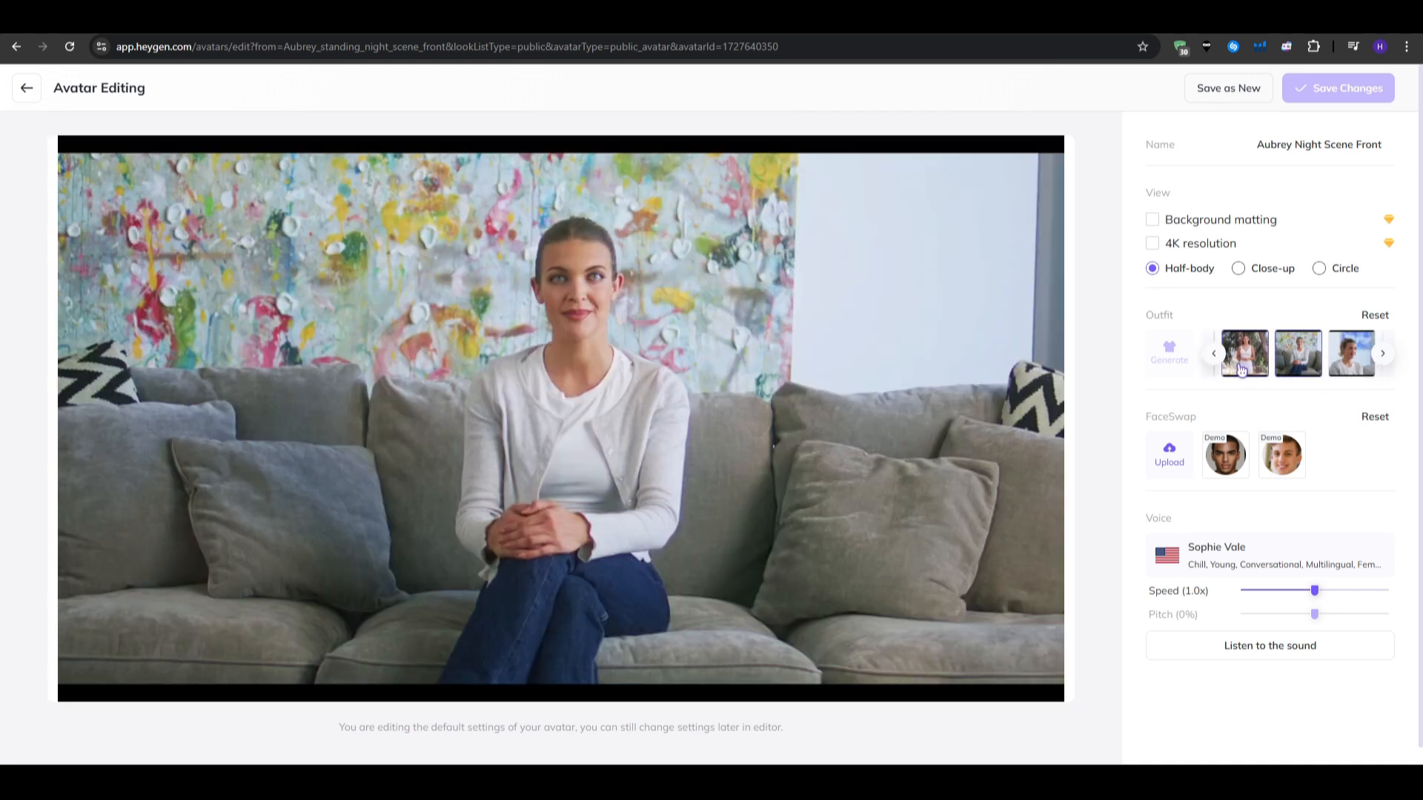
pyautogui.click(1215, 355)
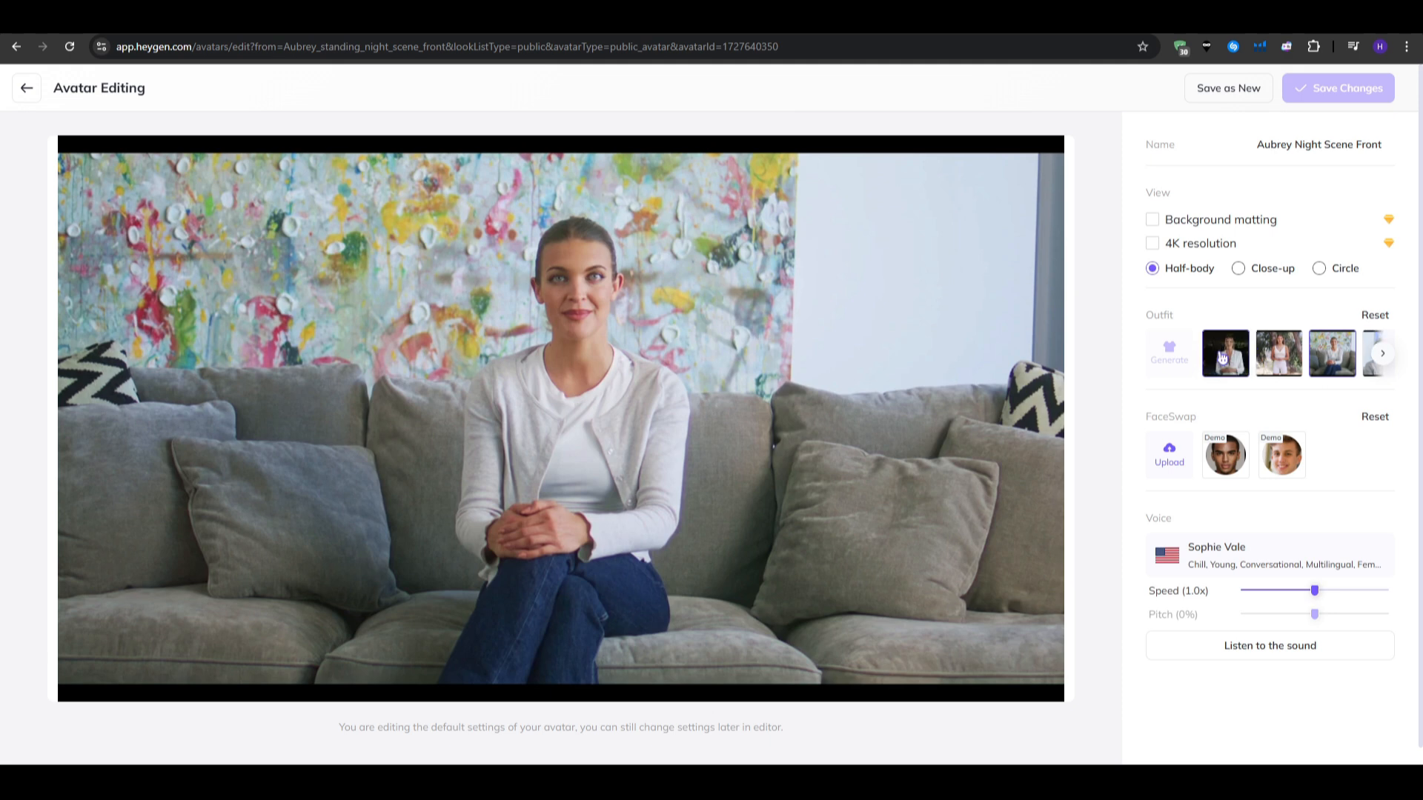
pyautogui.click(1230, 361)
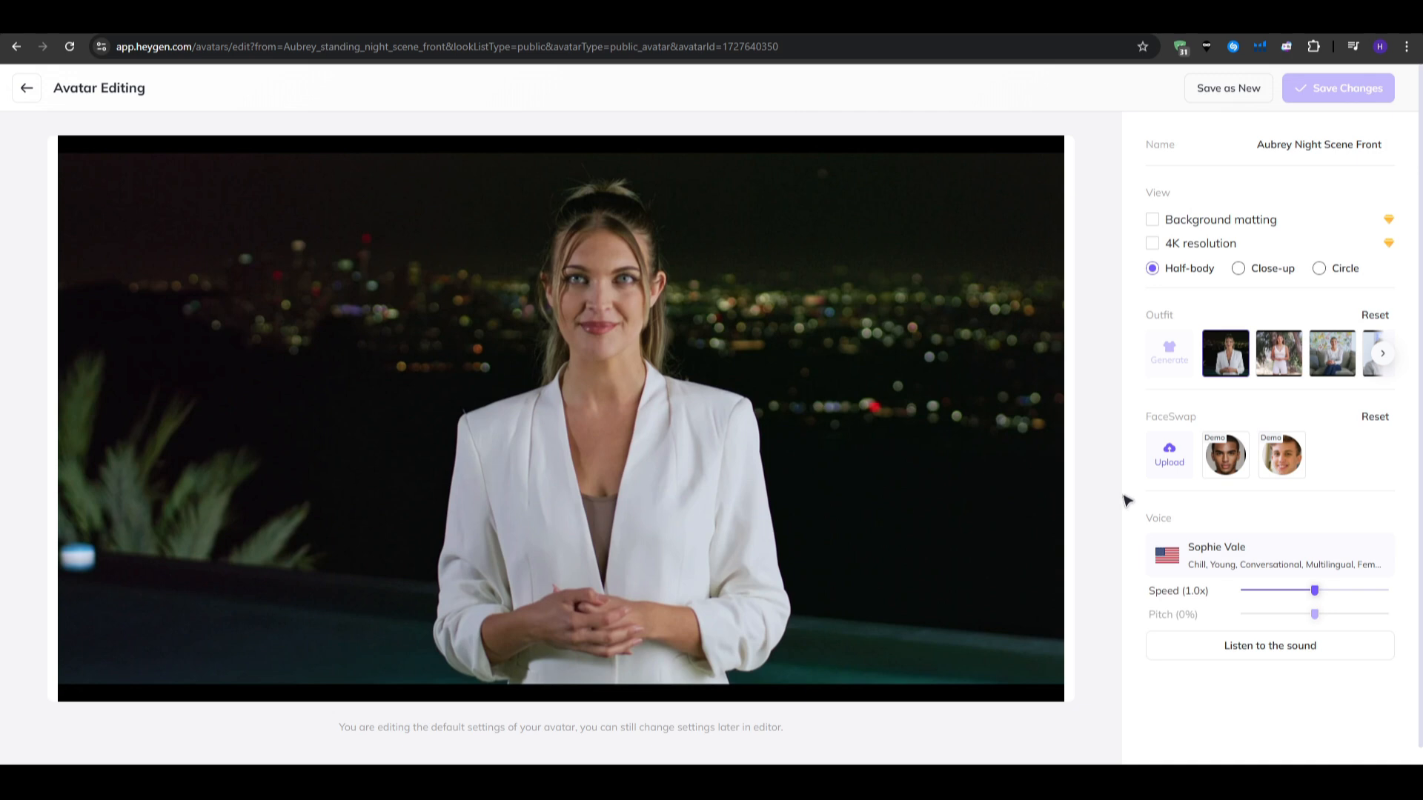
pyautogui.click(1260, 354)
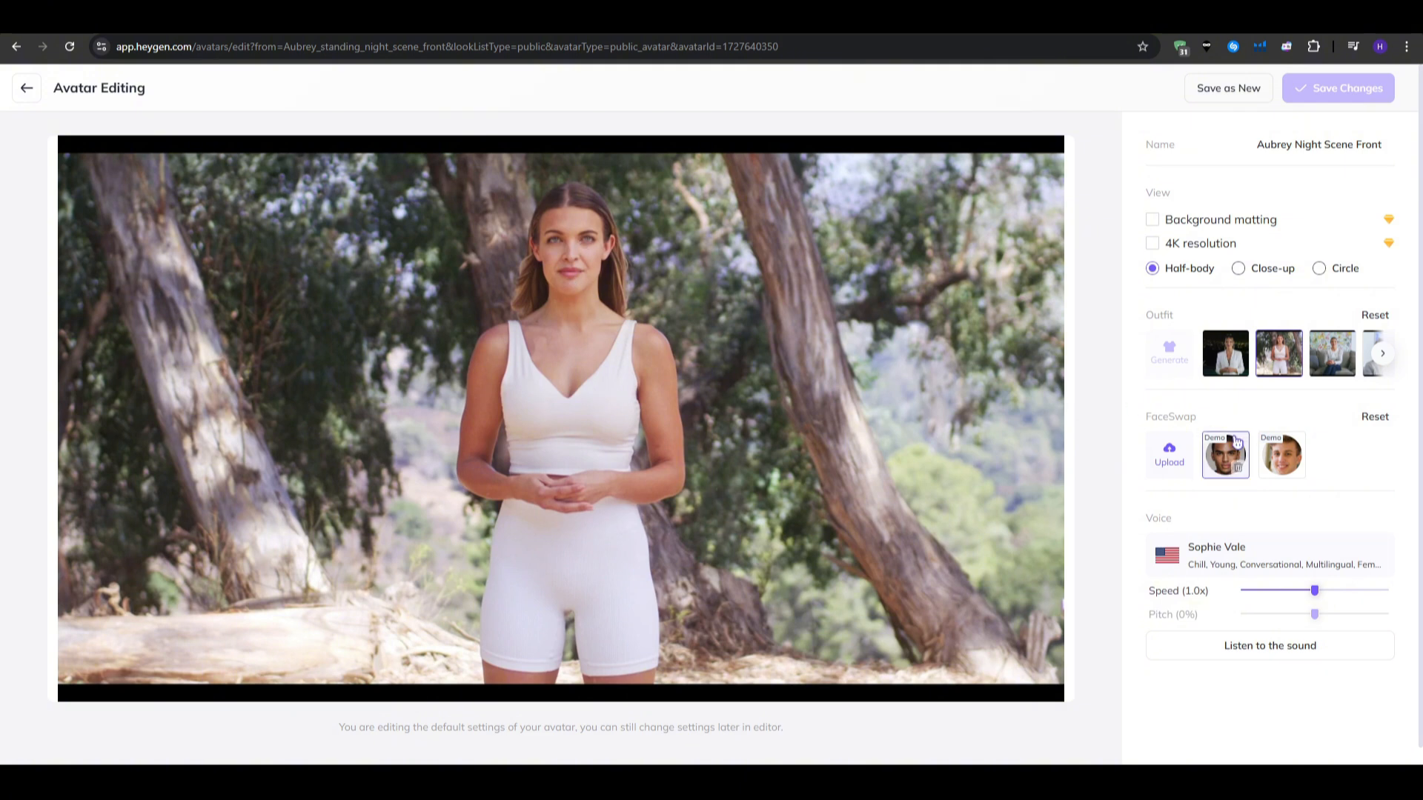
pyautogui.click(1231, 362)
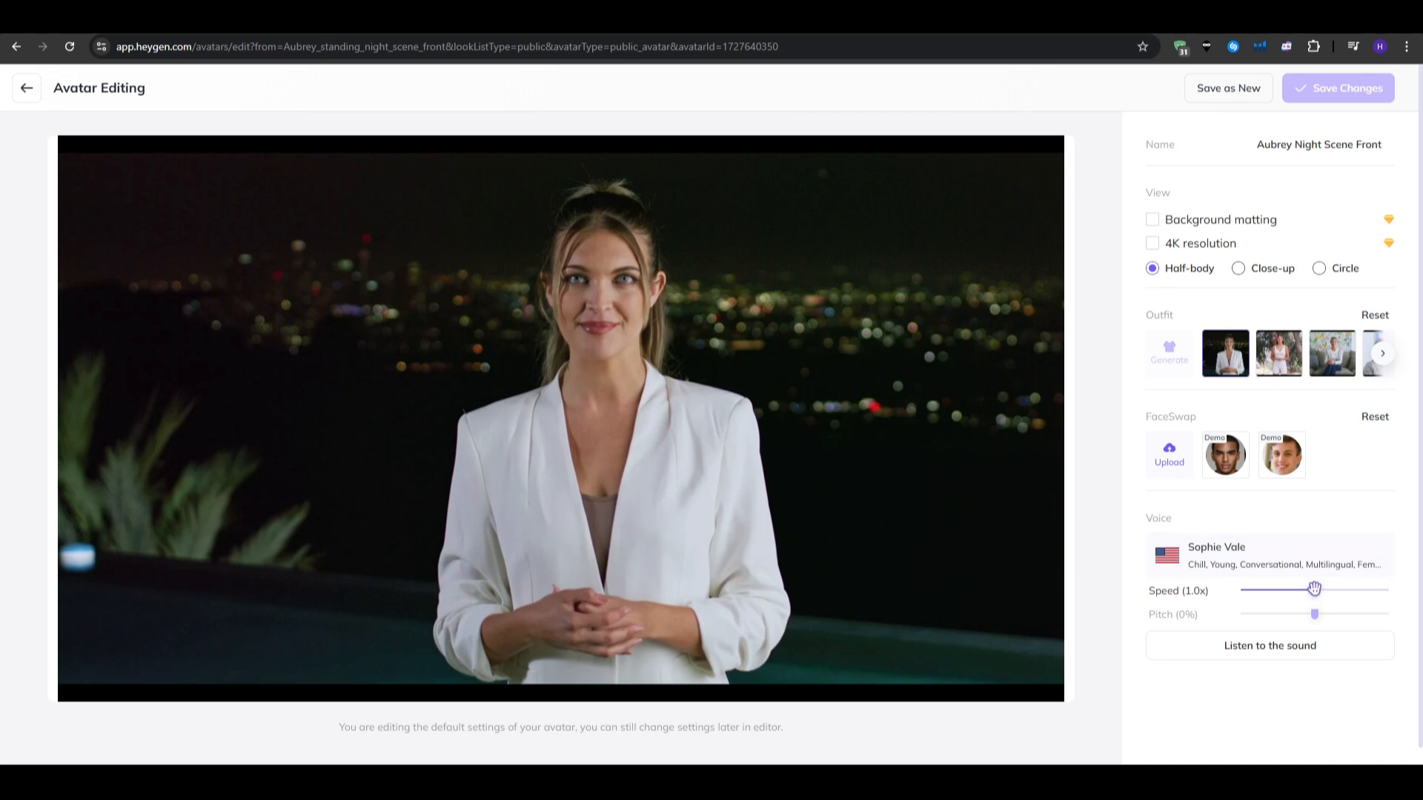
# Try the Sophie Vale voice at 1.1x speed with a sound preview, set it to 0.9x, and leave avatar editing without saving
pyautogui.moveTo(1318, 590); pyautogui.dragTo(1329, 590)
pyautogui.click(1312, 648)
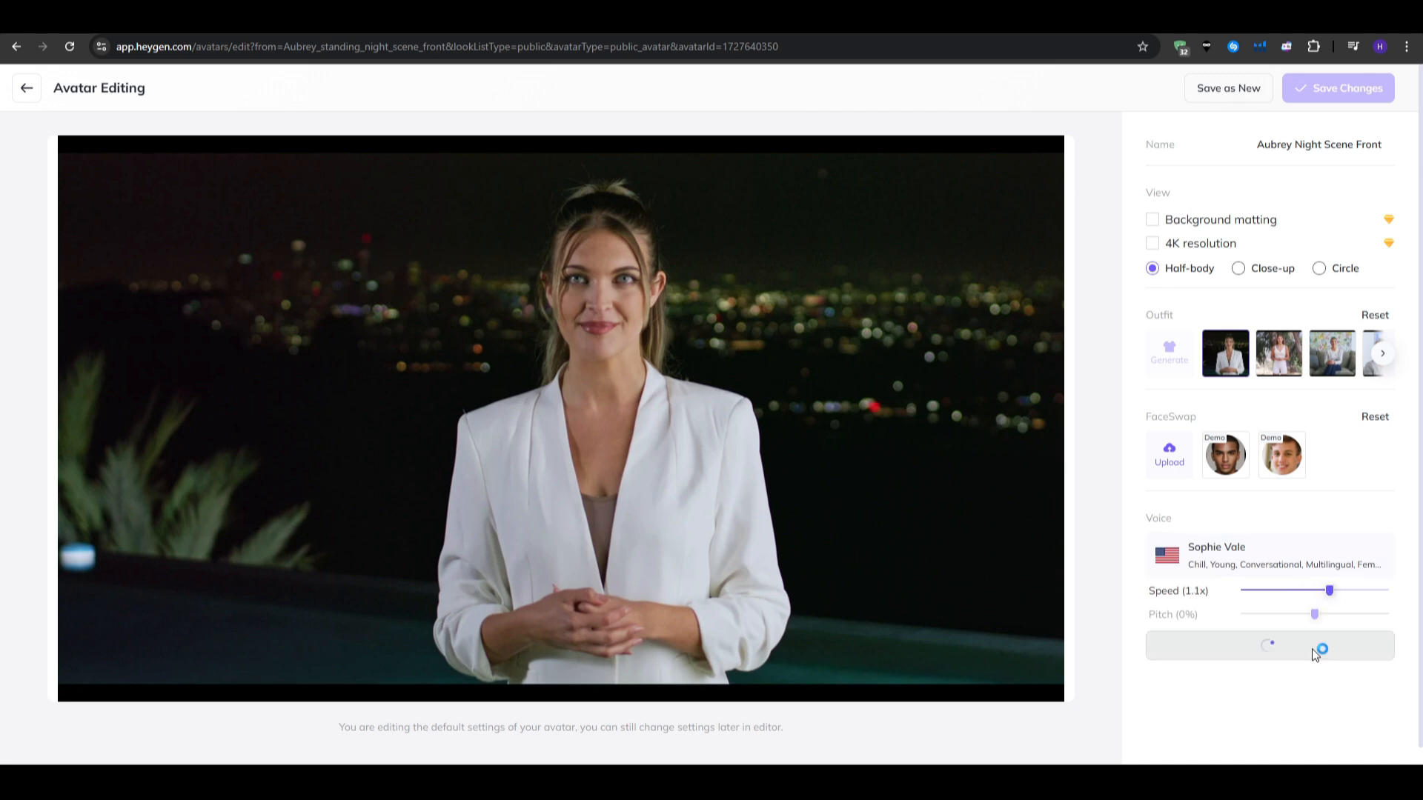
pyautogui.click(1316, 654)
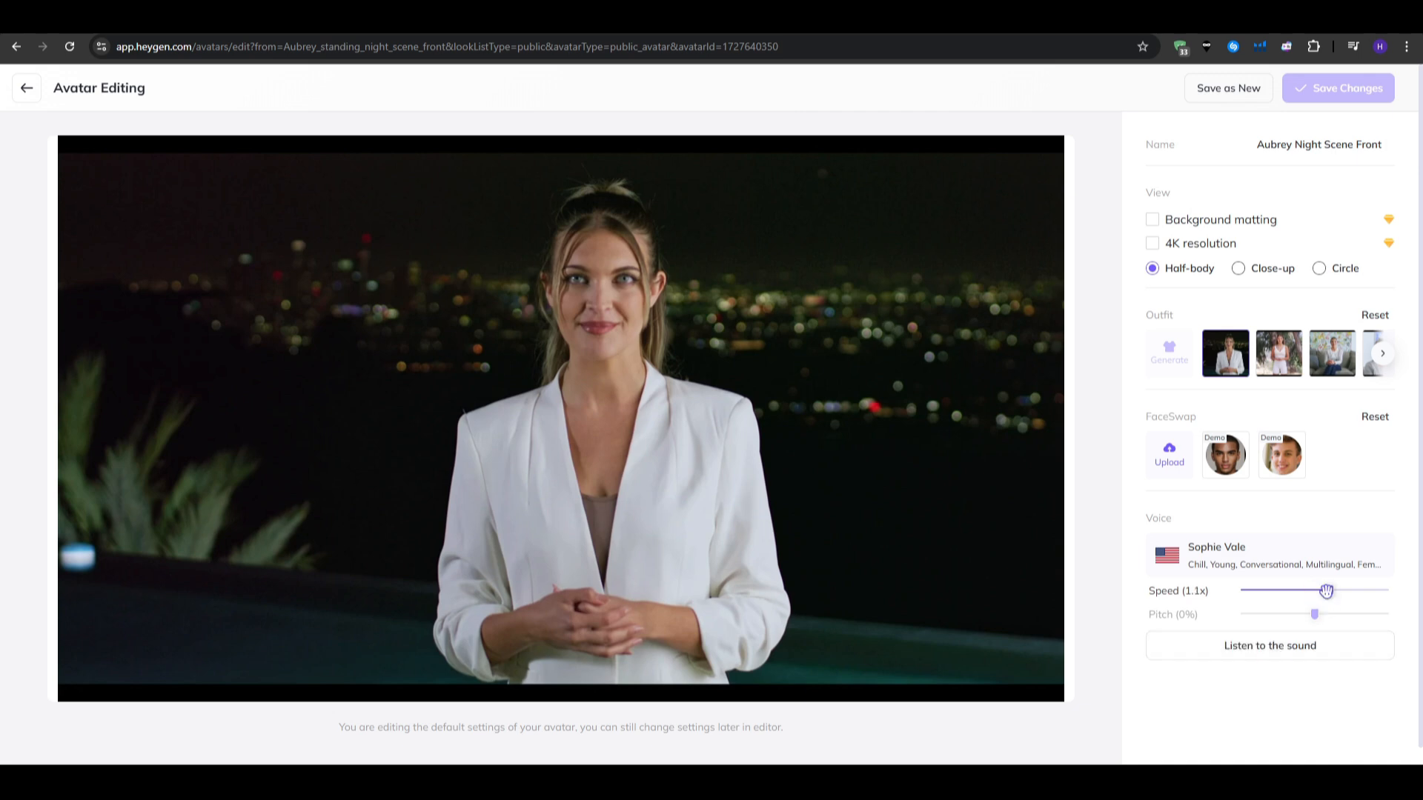
pyautogui.moveTo(1327, 591)
pyautogui.mouseDown()
pyautogui.moveTo(1287, 527)
pyautogui.moveTo(1272, 456)
pyautogui.moveTo(1301, 591)
pyautogui.mouseUp()
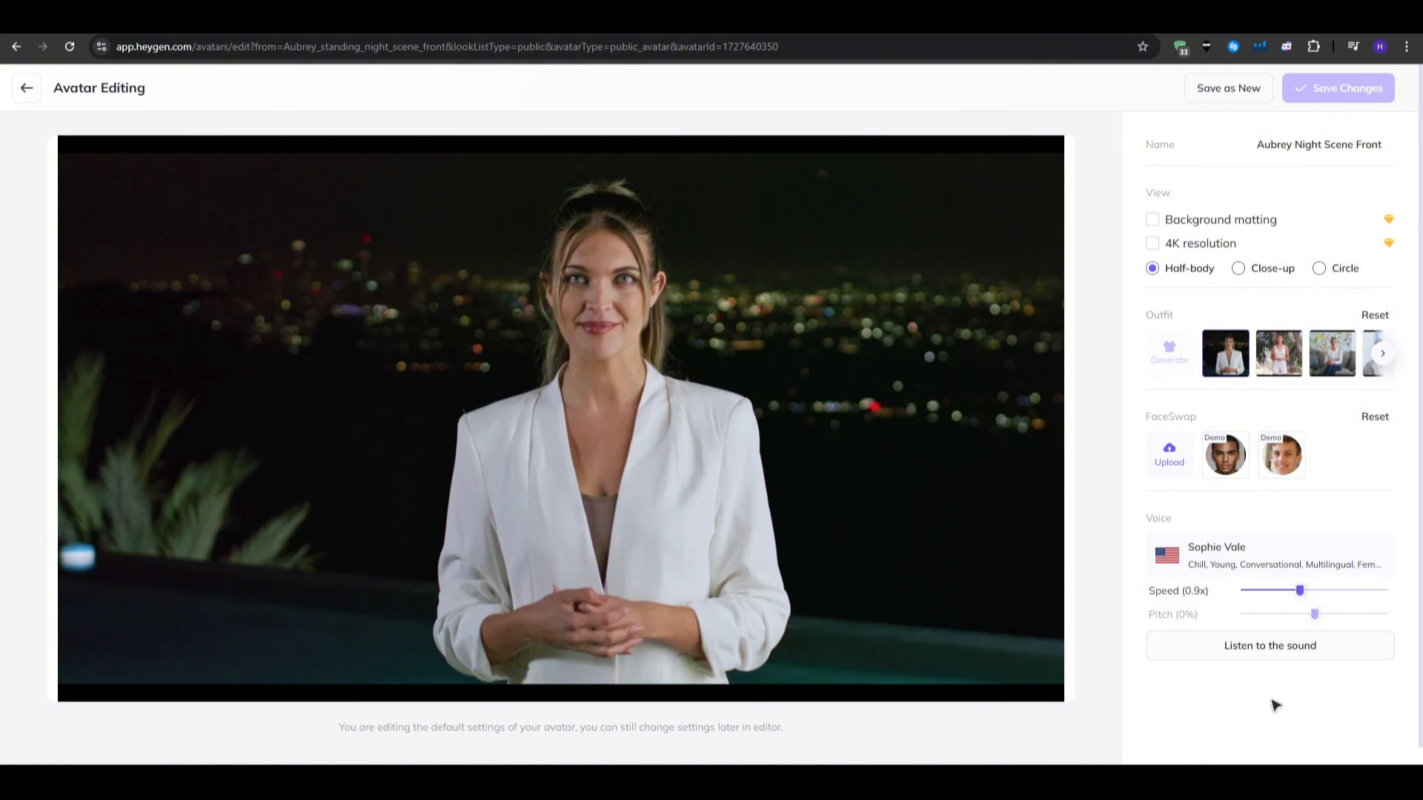
pyautogui.click(30, 97)
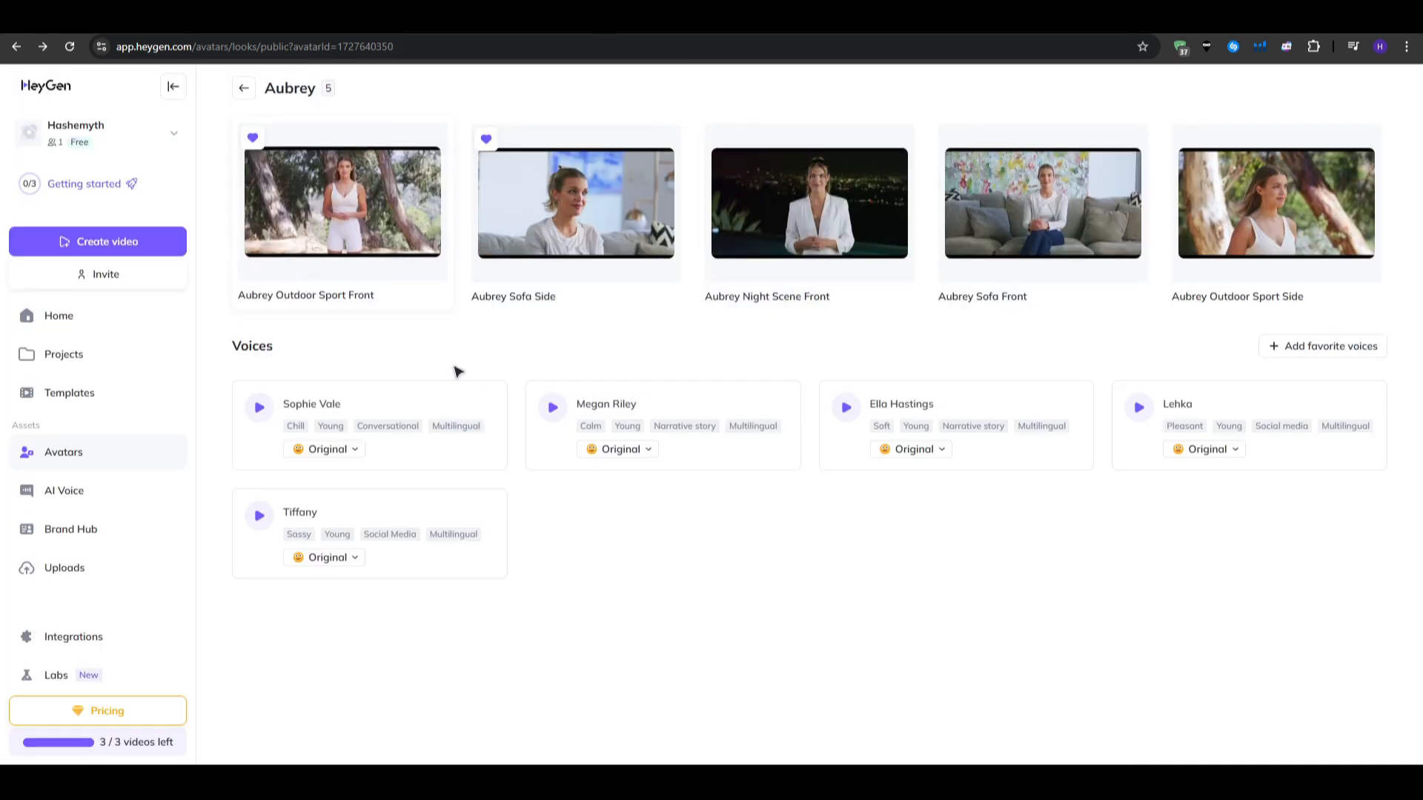
# Create a new video with the Aubrey Night Scene Front look and browse the public templates
pyautogui.click(767, 211)
pyautogui.click(980, 628)
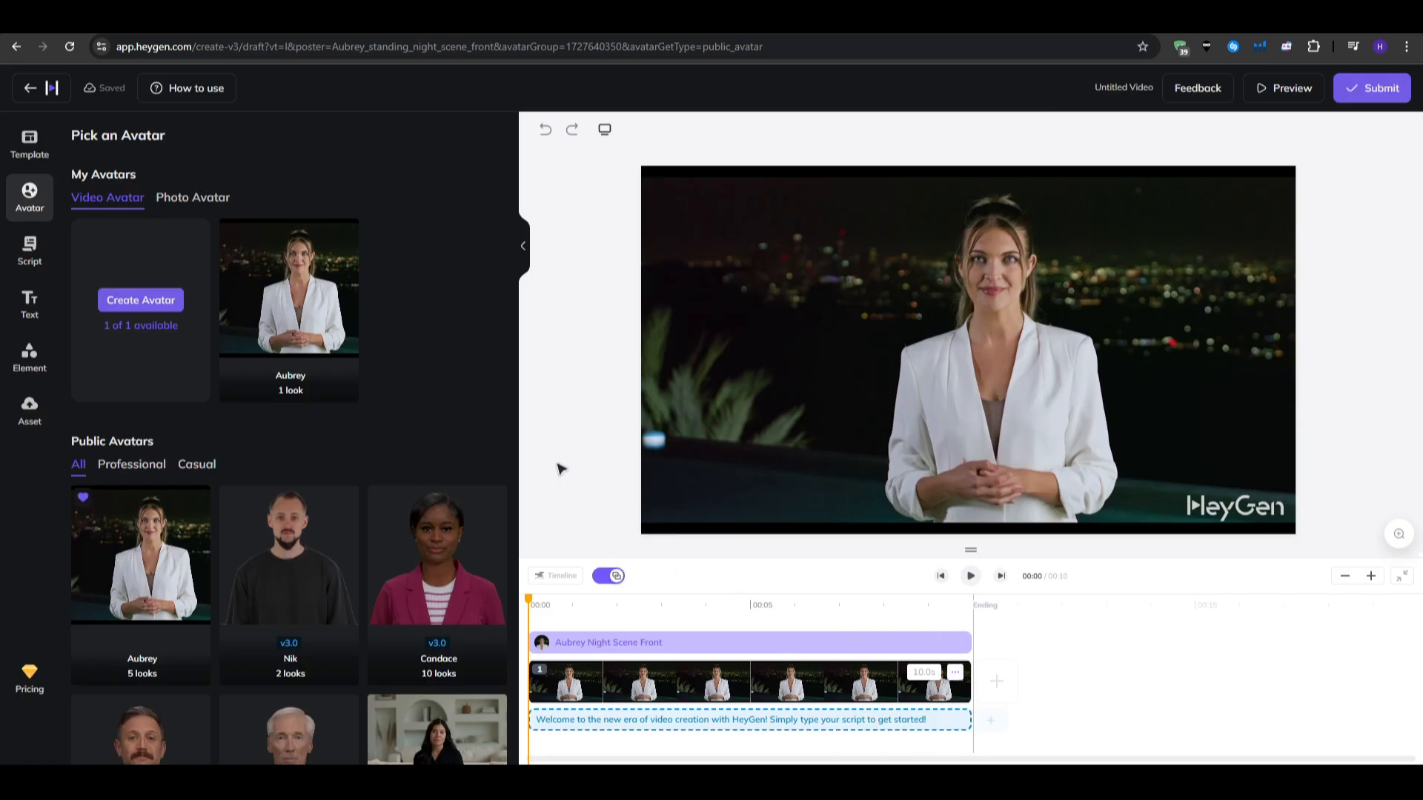
pyautogui.click(29, 145)
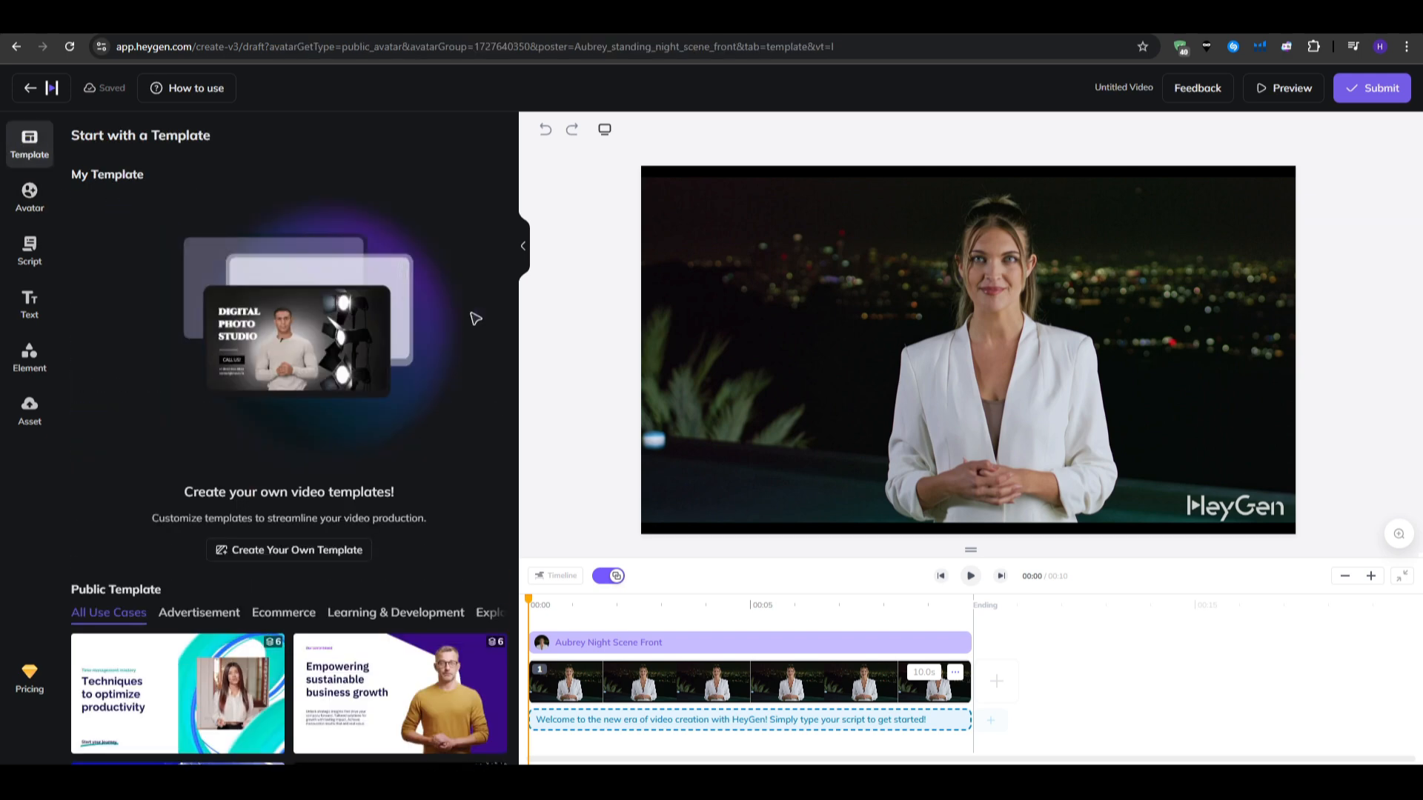
pyautogui.scroll(-5, 455, 429)
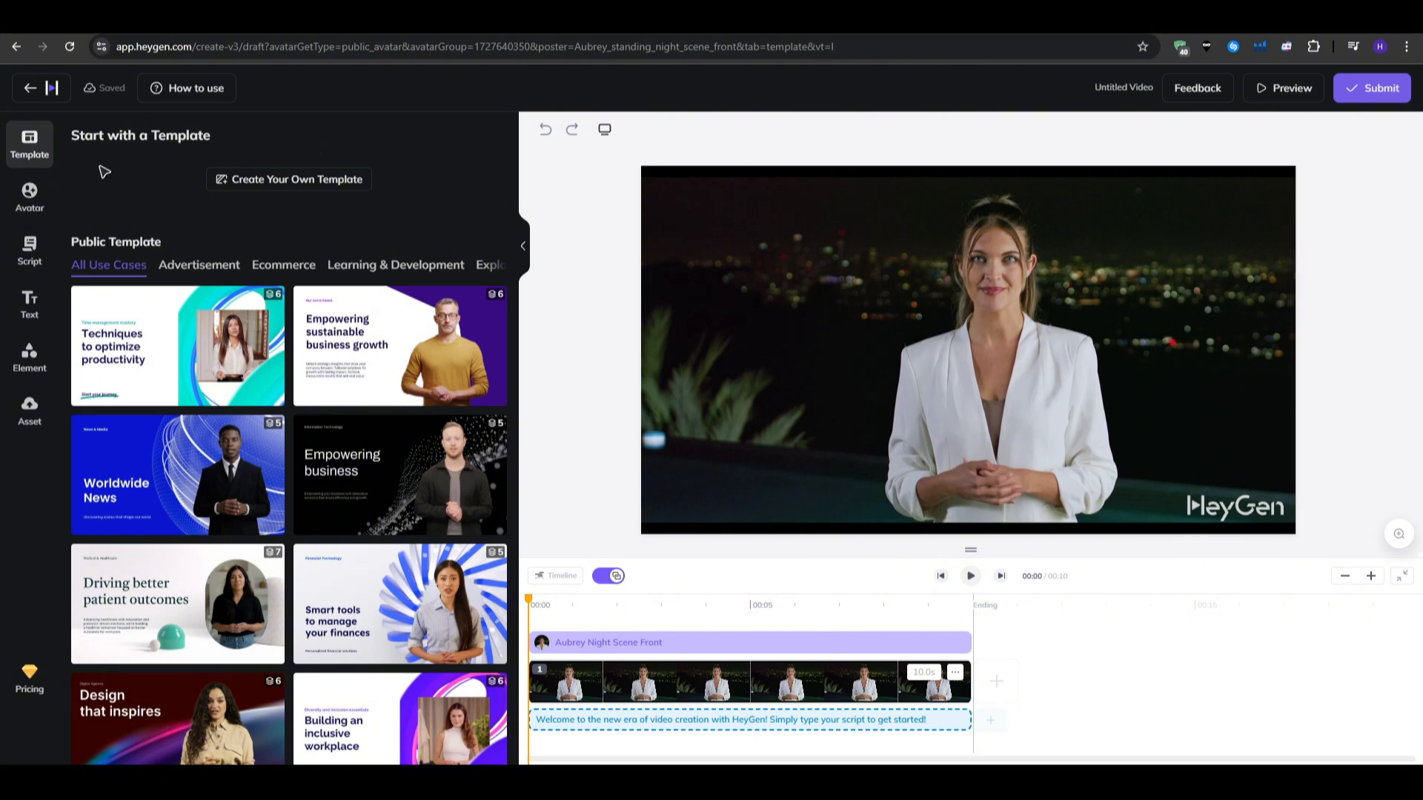
# Replace the default script with the company introduction starting "Hi there! I'm so glad you're here. Let me tell you a little about us."
pyautogui.click(30, 251)
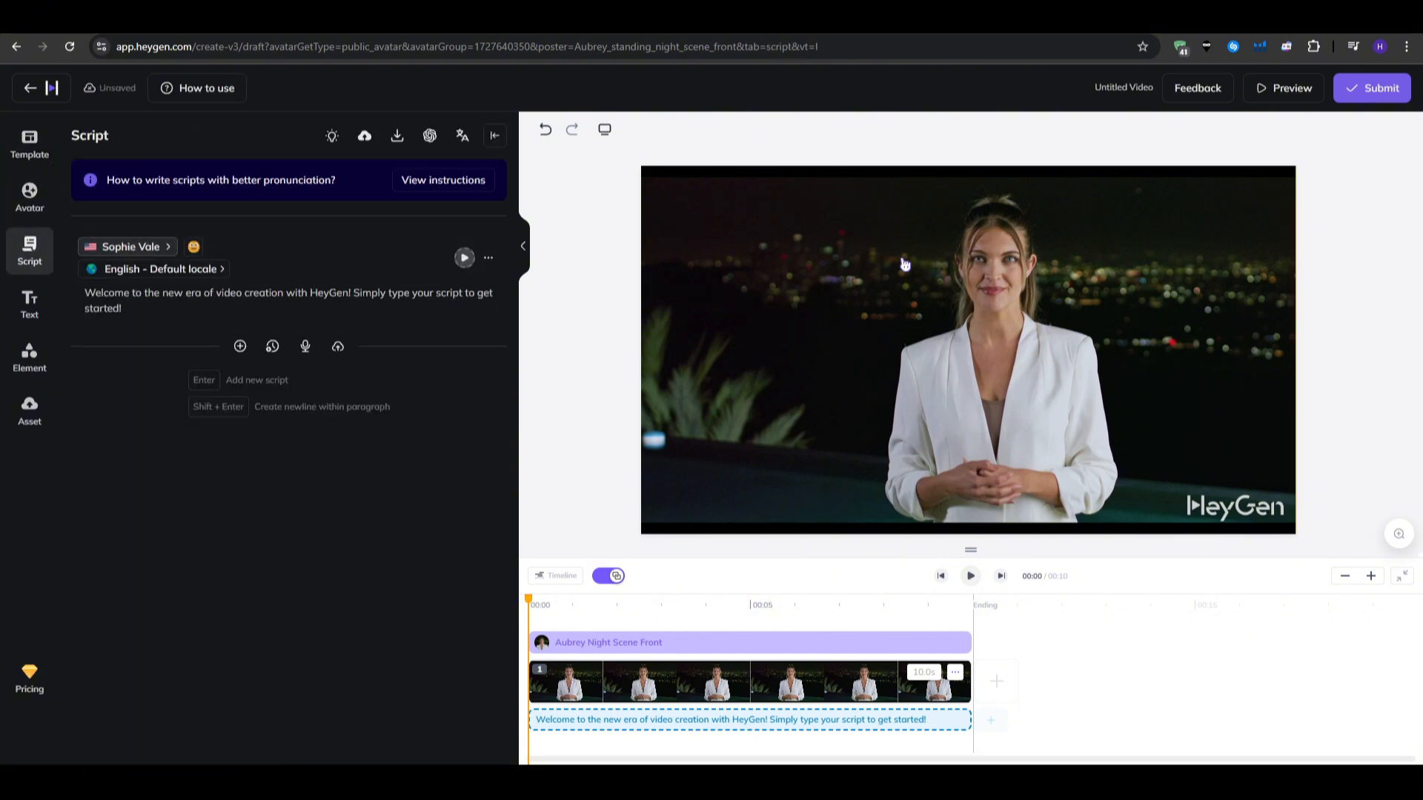
pyautogui.click(194, 296)
pyautogui.tripleClick(191, 298)
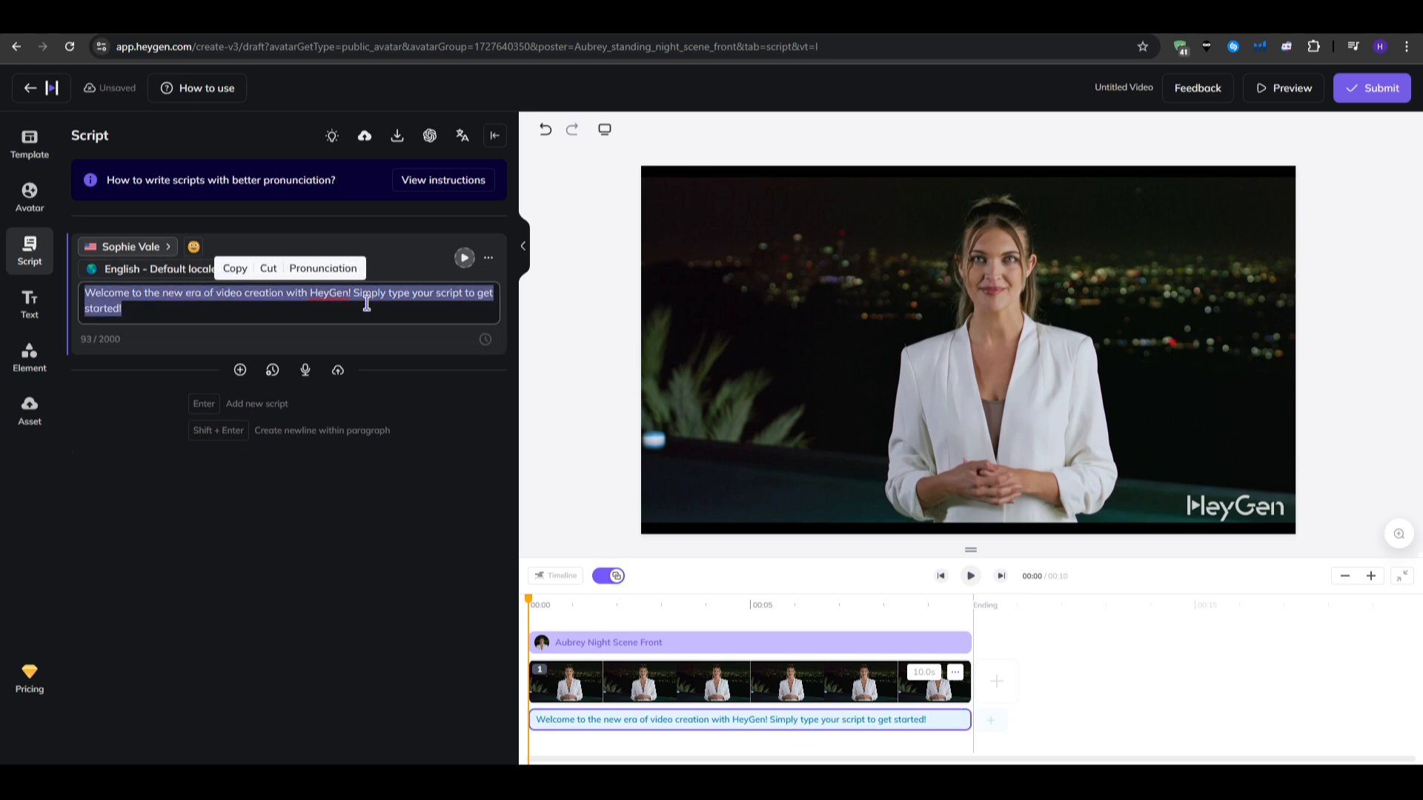
pyautogui.press('BackSpace')
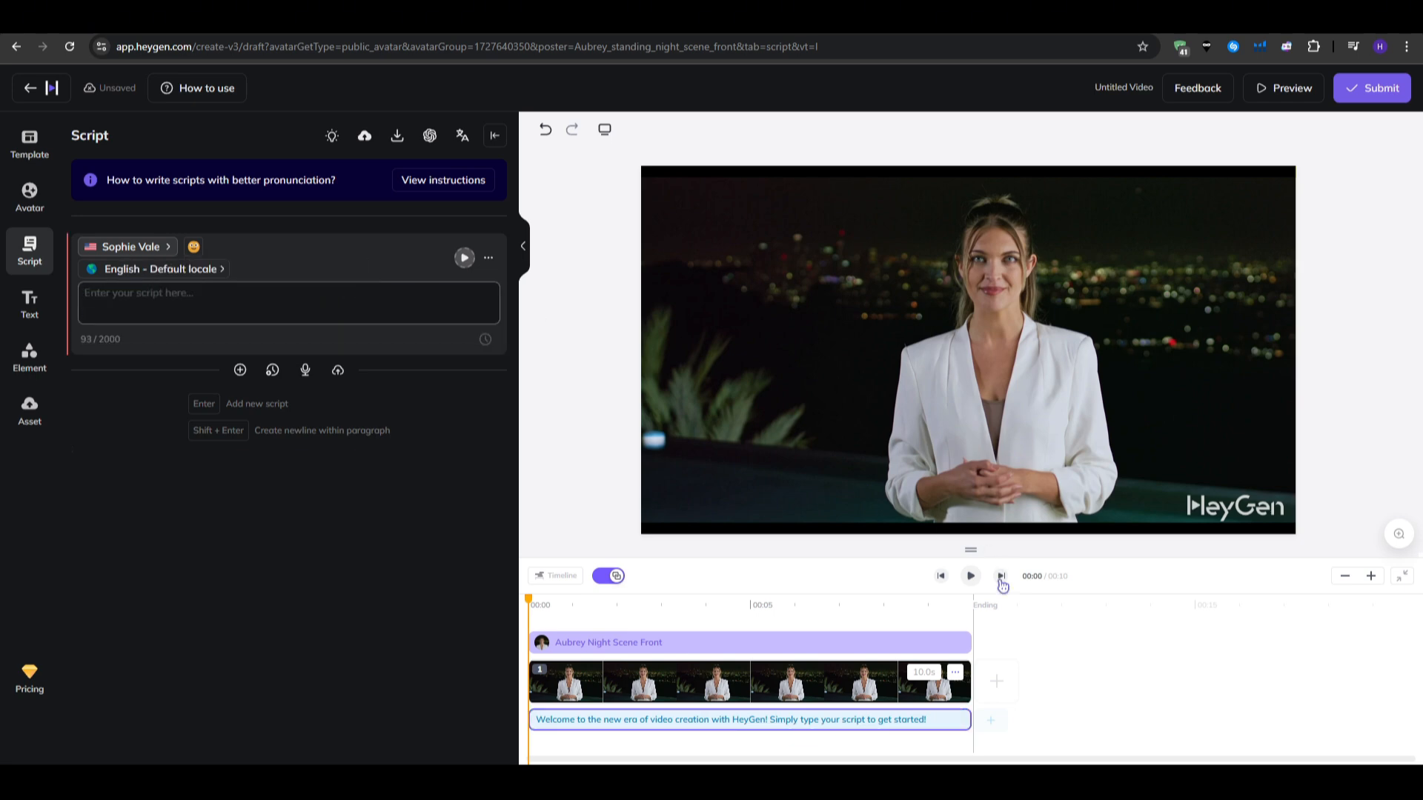
pyautogui.write("Hi there! I'm so glad you're here. Let me tell you a little about us.  We're a team dedicated to delivering innovative solutions that make a real difference. Whether it's helping businesses streamline their operations, creating cutting-edge digital tools, or crafting strategies that spark growth, everything we do is tailored to meet your unique needs.  What sets us apart? It's our belief in building genuine partnerships. We don't just deliver services—we work alongside you, sharing ideas and shaping success together.  So, whether you're exploring ways to take your business to the next level or just curious about what we offer, we're here to help. Thanks for taking the time to learn about us—we can't wait to work with you!")
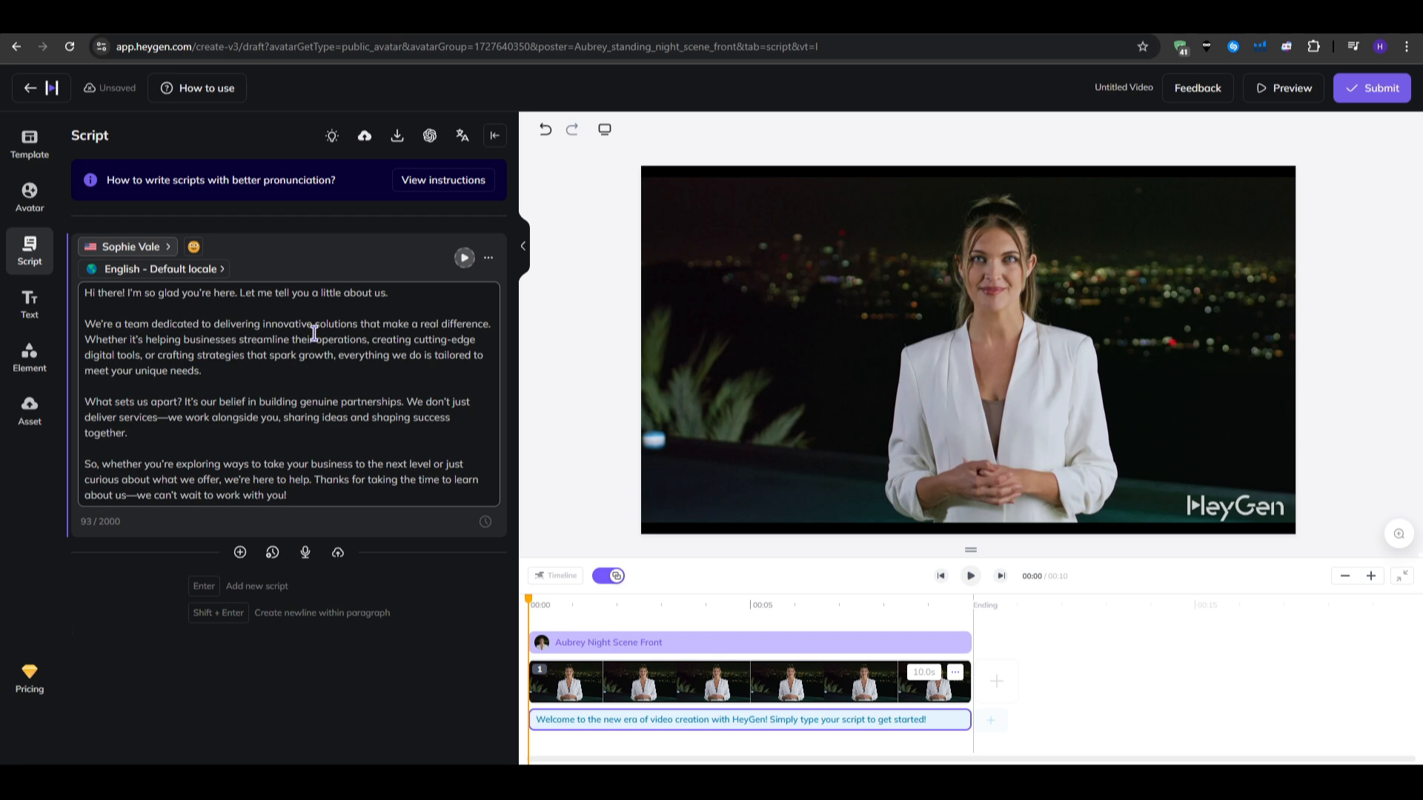
# Generate and play the script's voice audio, and play the video along the timeline
pyautogui.click(465, 258)
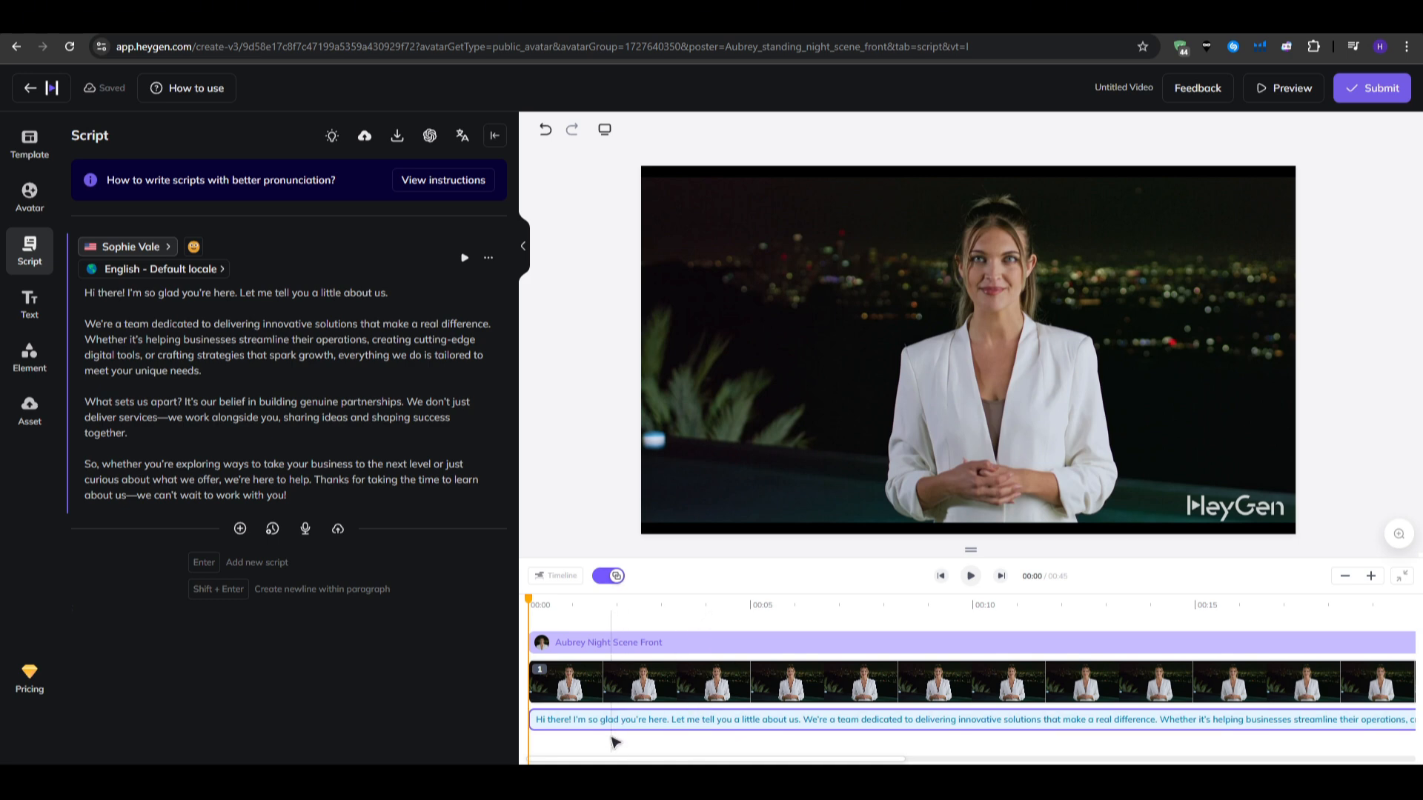
pyautogui.moveTo(609, 760)
pyautogui.mouseDown()
pyautogui.moveTo(801, 761)
pyautogui.moveTo(609, 760)
pyautogui.mouseUp()
pyautogui.press('space')
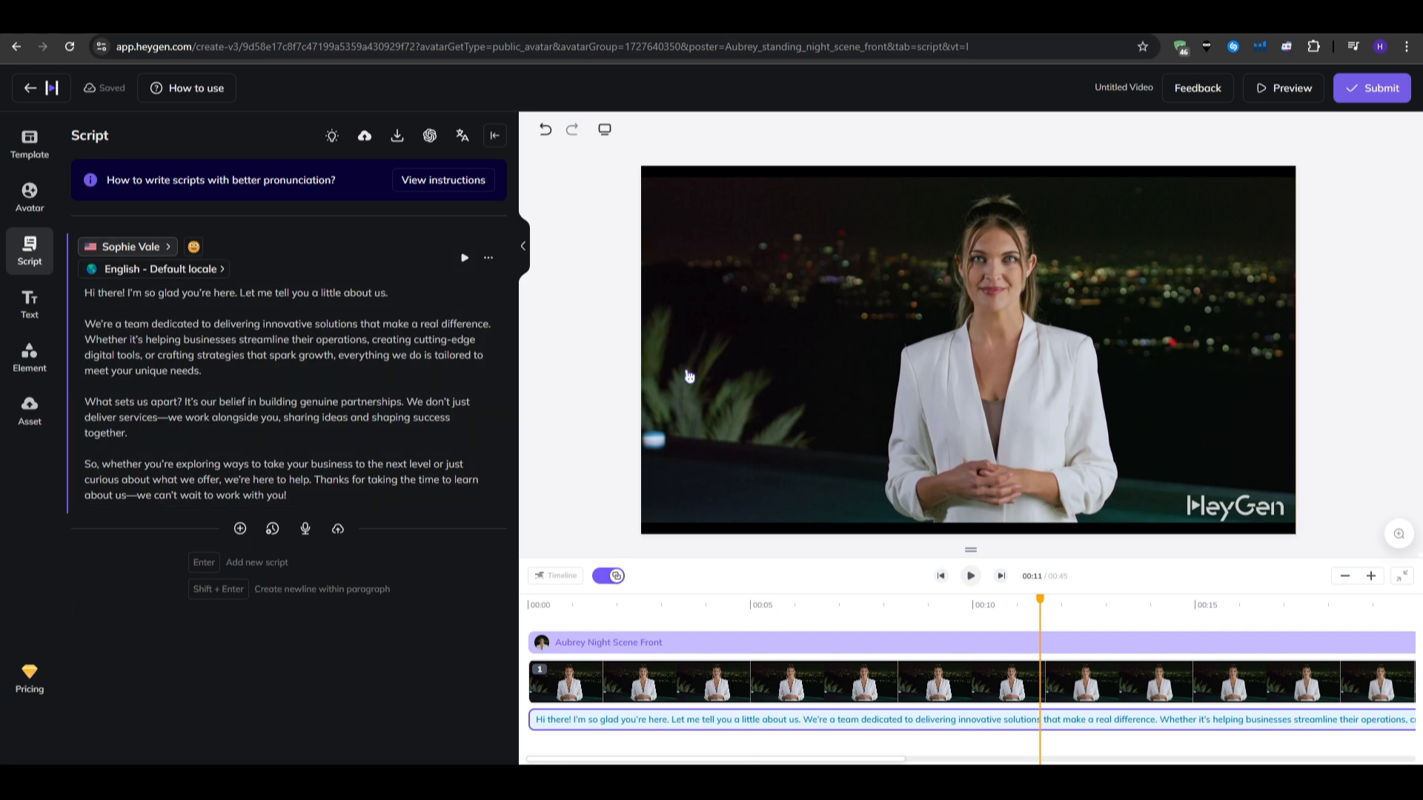
# Check the view options of the Aubrey avatar in the scene and remove its background
pyautogui.click(1021, 294)
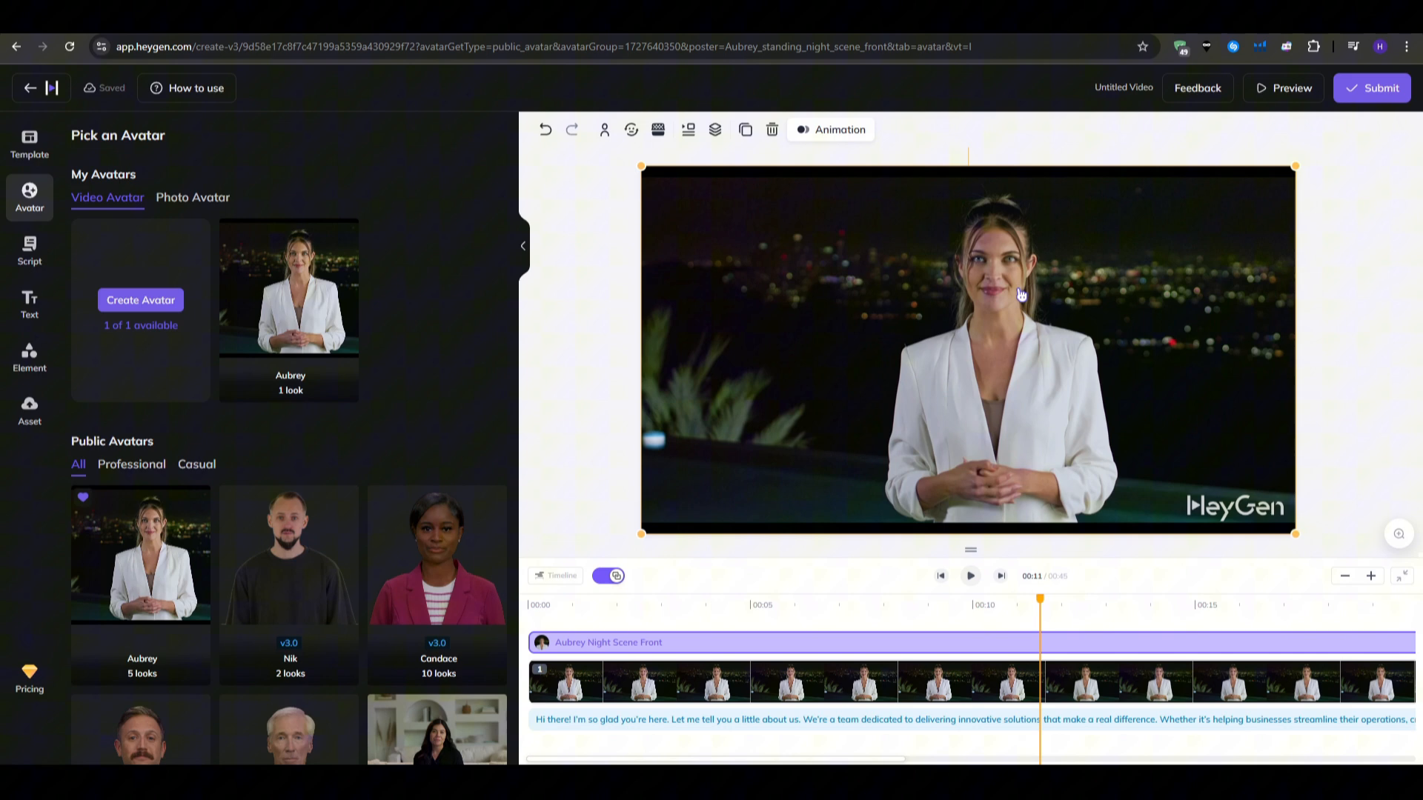
pyautogui.click(604, 132)
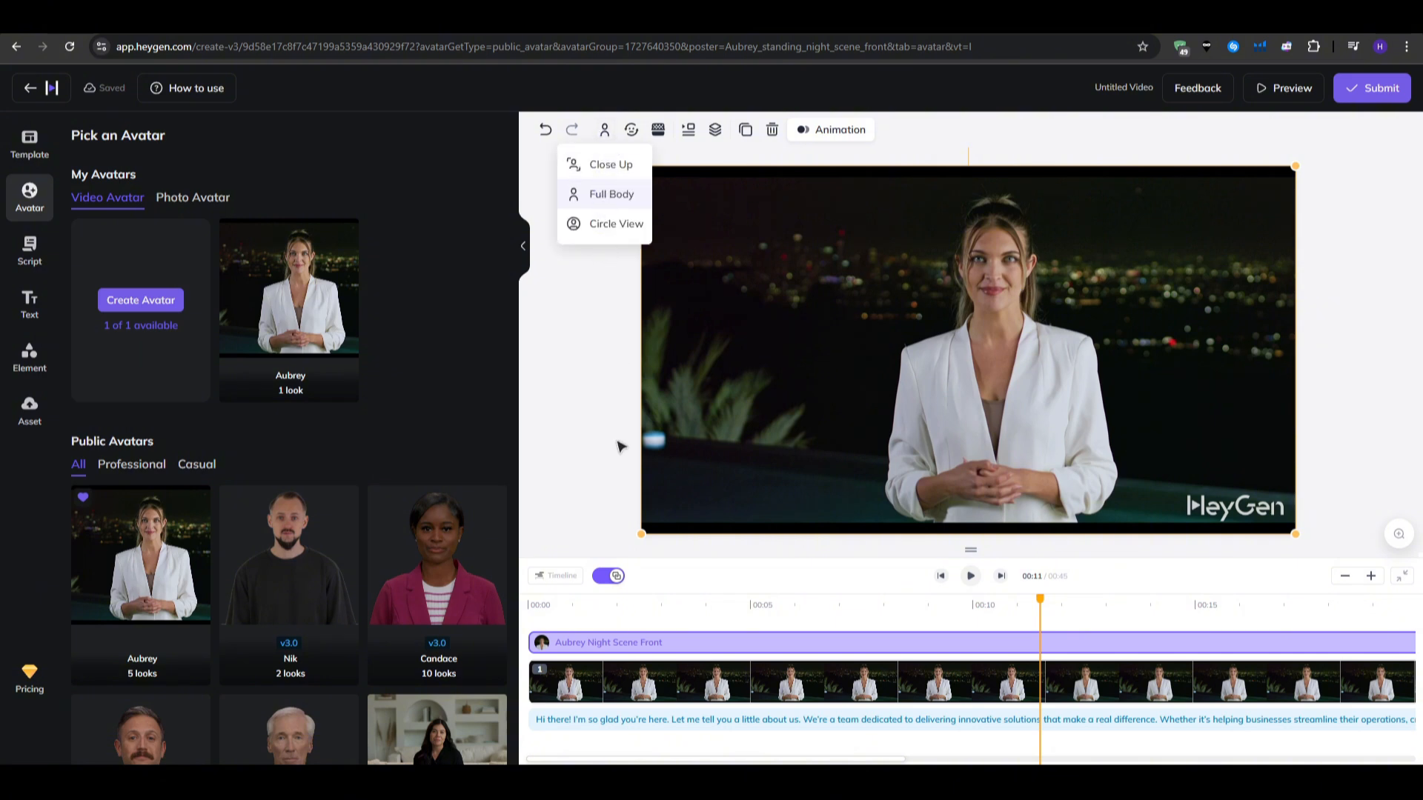
pyautogui.click(600, 401)
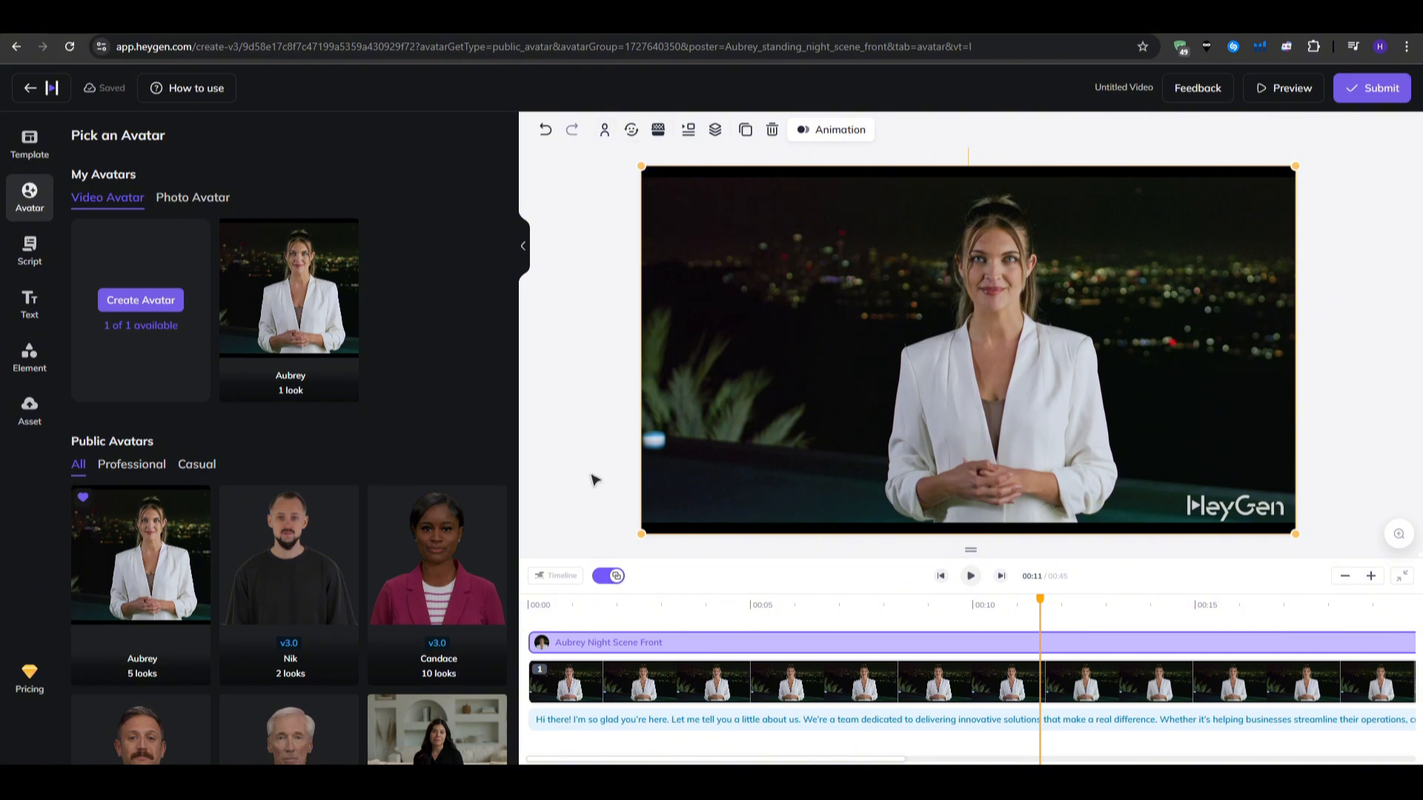
pyautogui.click(656, 131)
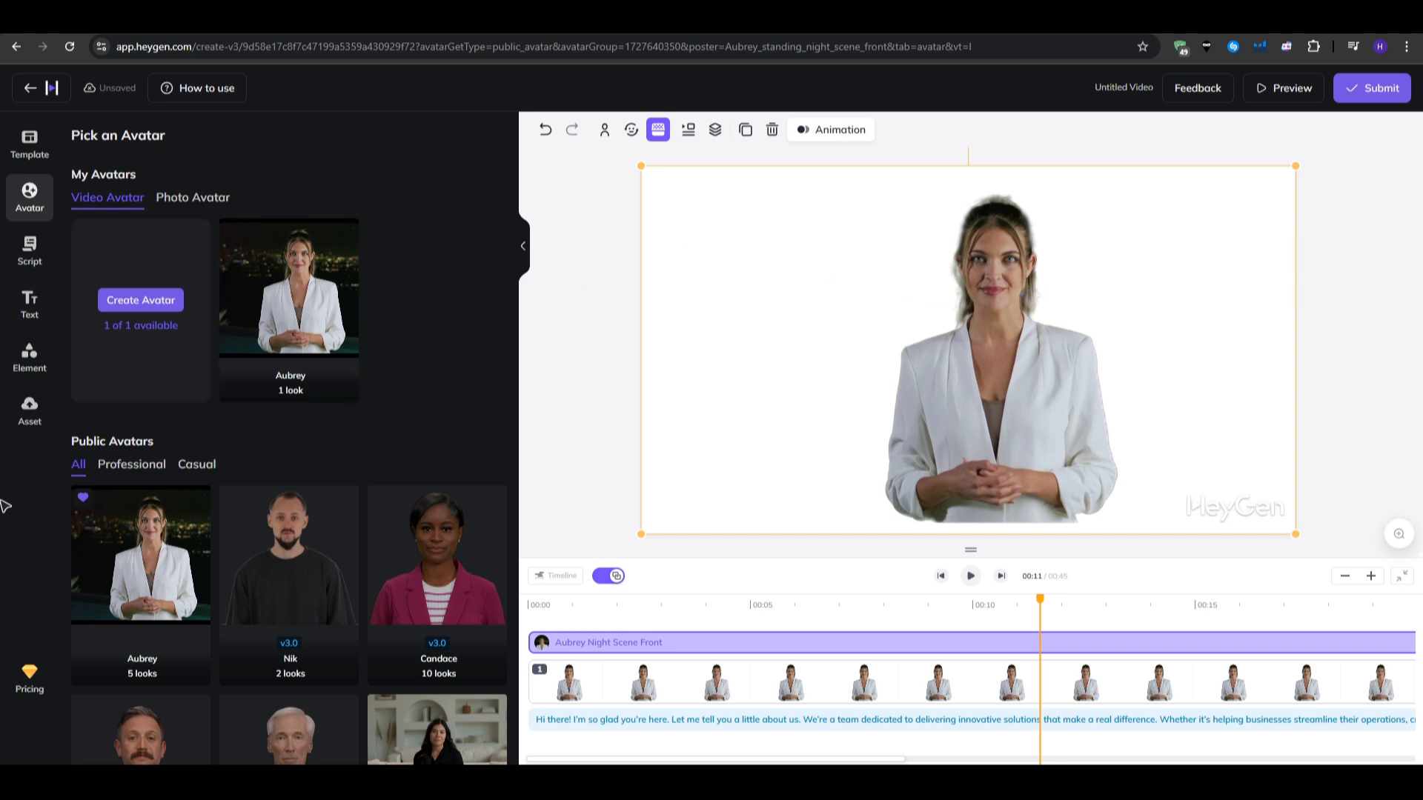
# Add an office meeting room image behind the avatar and move the avatar to the right side of the scene
pyautogui.click(30, 355)
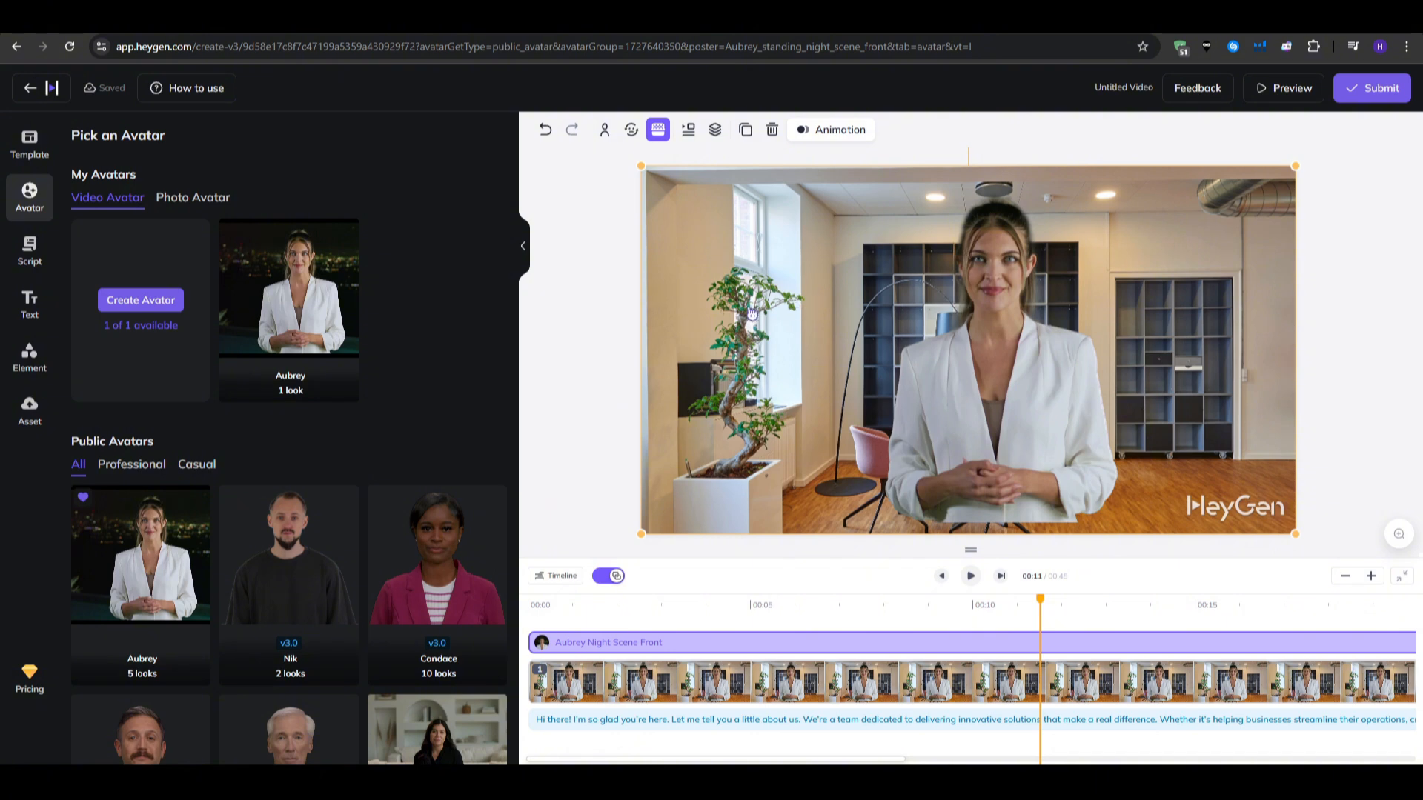
pyautogui.moveTo(1005, 393); pyautogui.dragTo(1194, 404)
pyautogui.click(1320, 338)
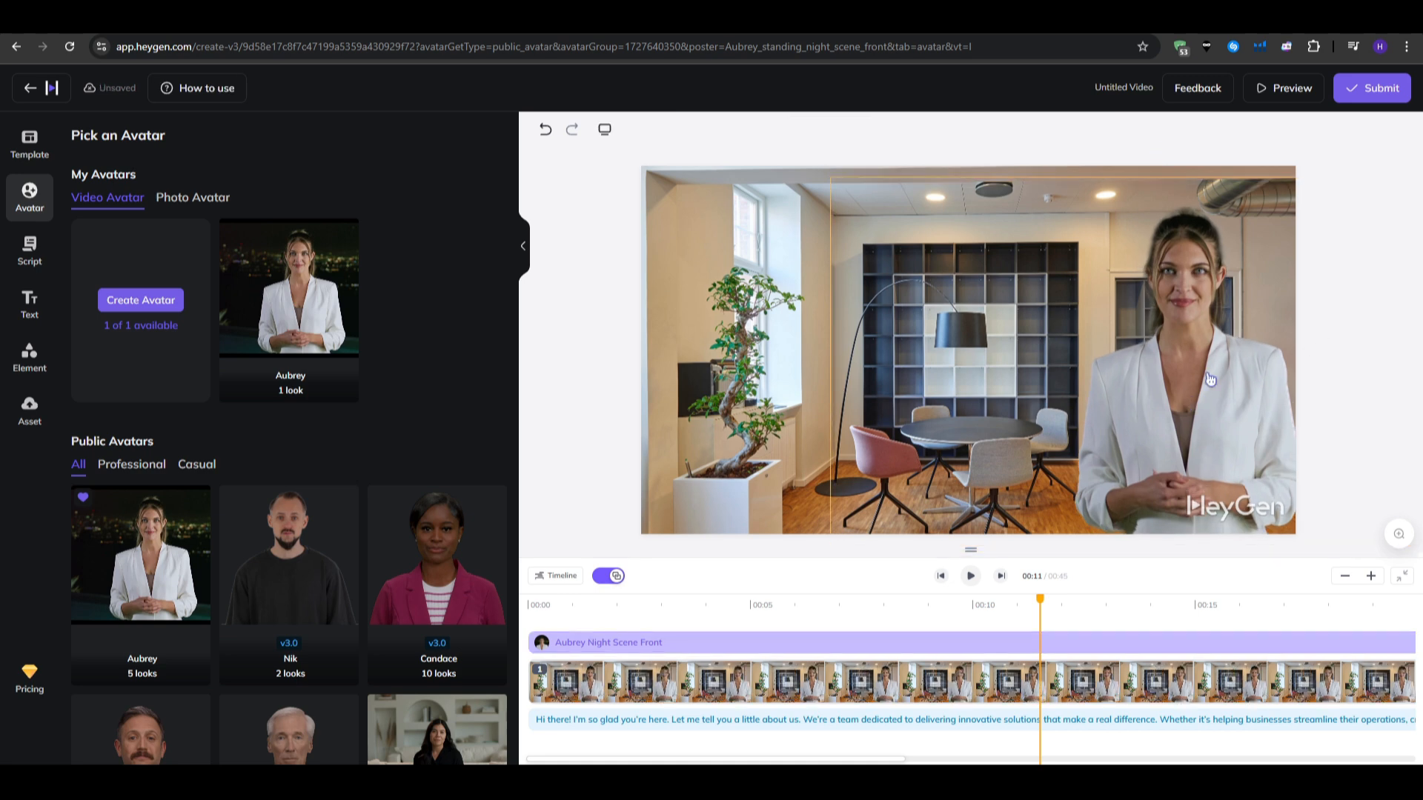
# Preview the video with the office background, stop playback, and return to editing
pyautogui.click(1269, 92)
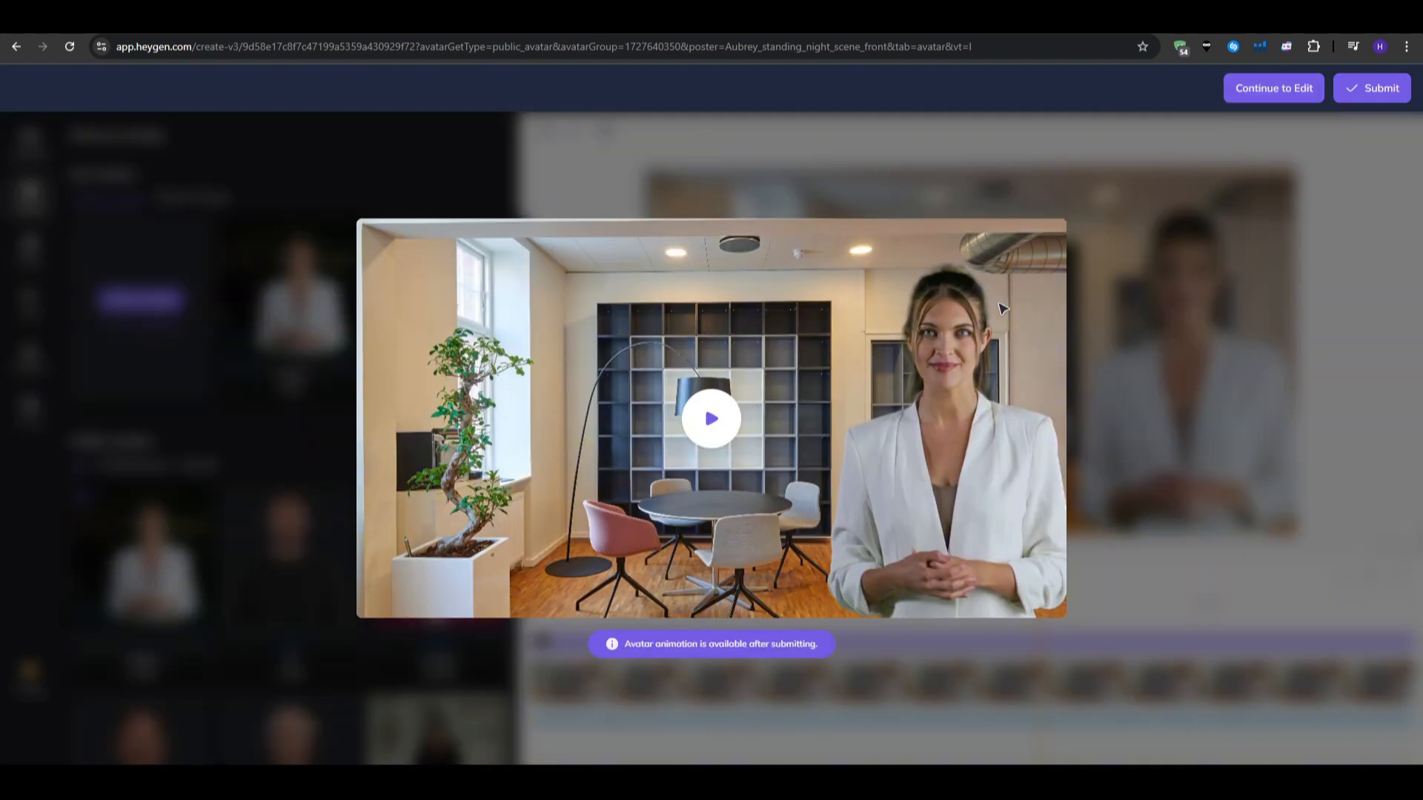
pyautogui.click(697, 431)
pyautogui.click(725, 425)
pyautogui.click(1261, 95)
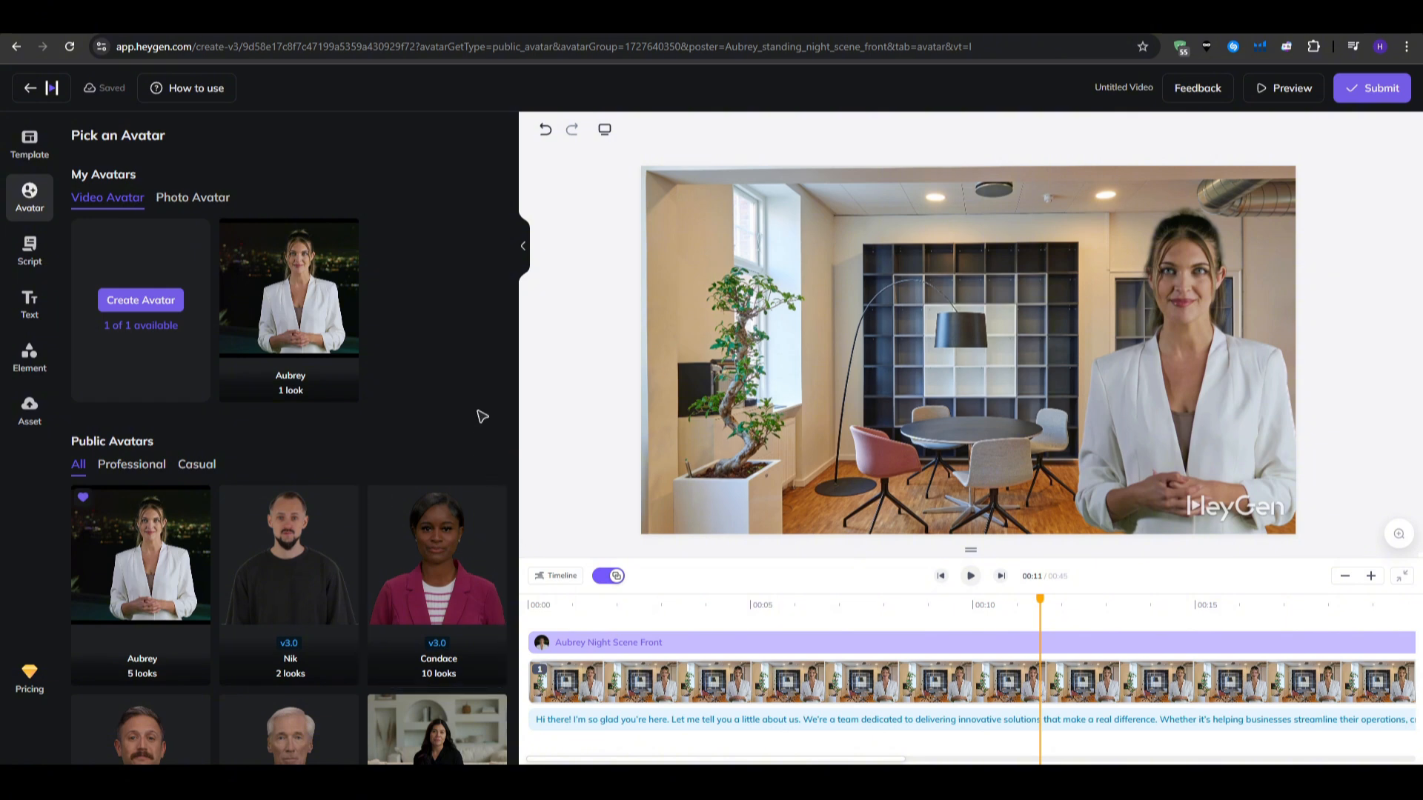
# Add the 2022 Marketing Plan text design and place it horizontally centred over the bookshelf in the scene
pyautogui.click(29, 310)
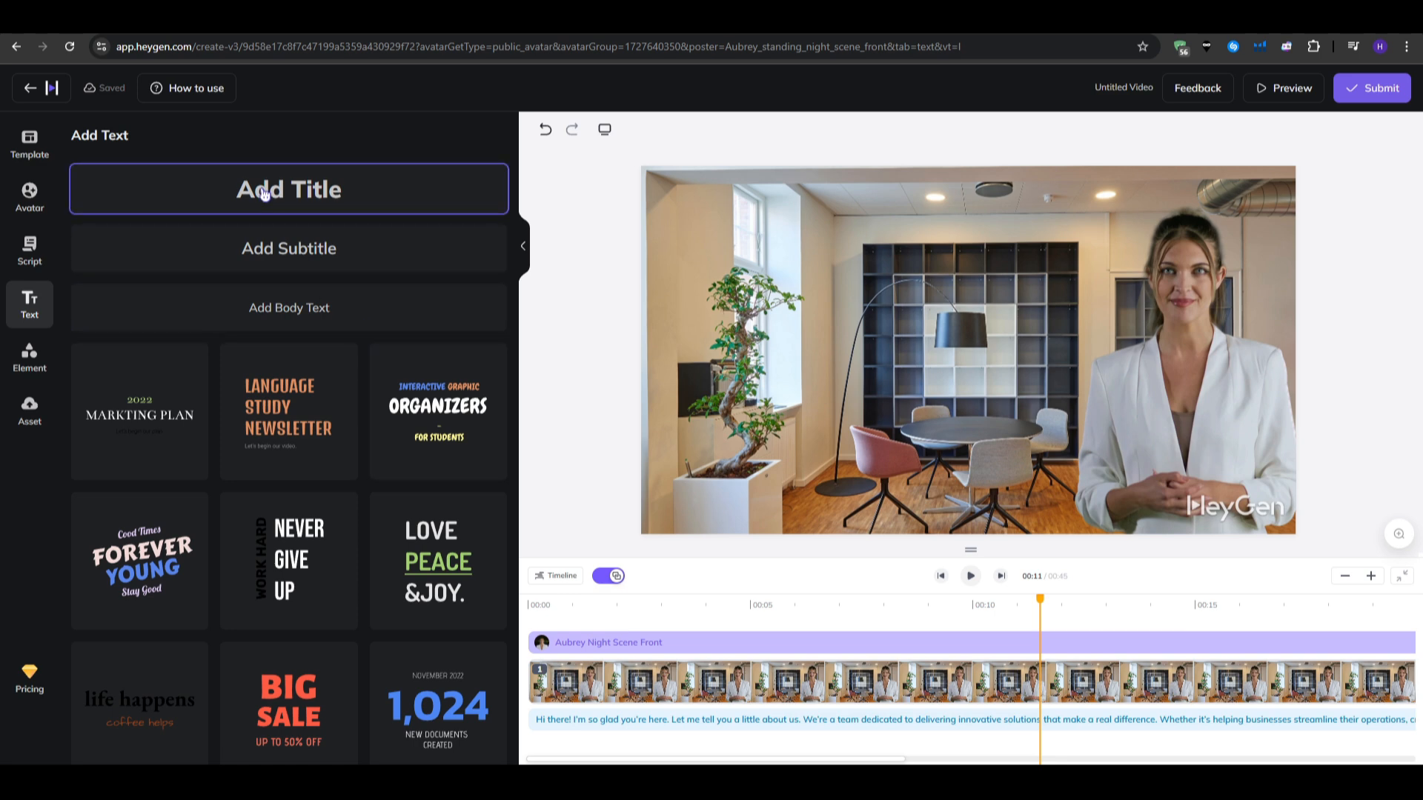
pyautogui.click(140, 427)
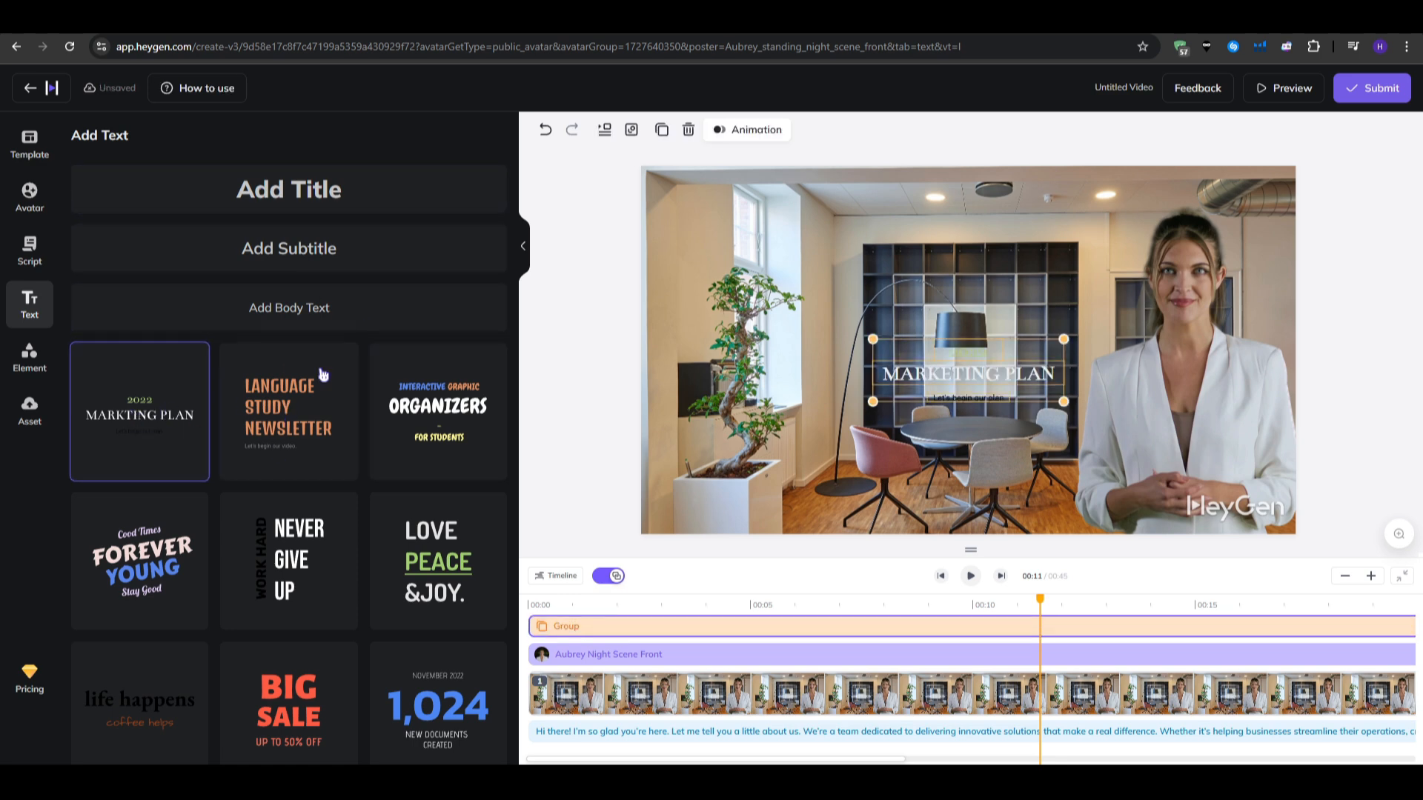
pyautogui.moveTo(956, 368); pyautogui.dragTo(786, 241)
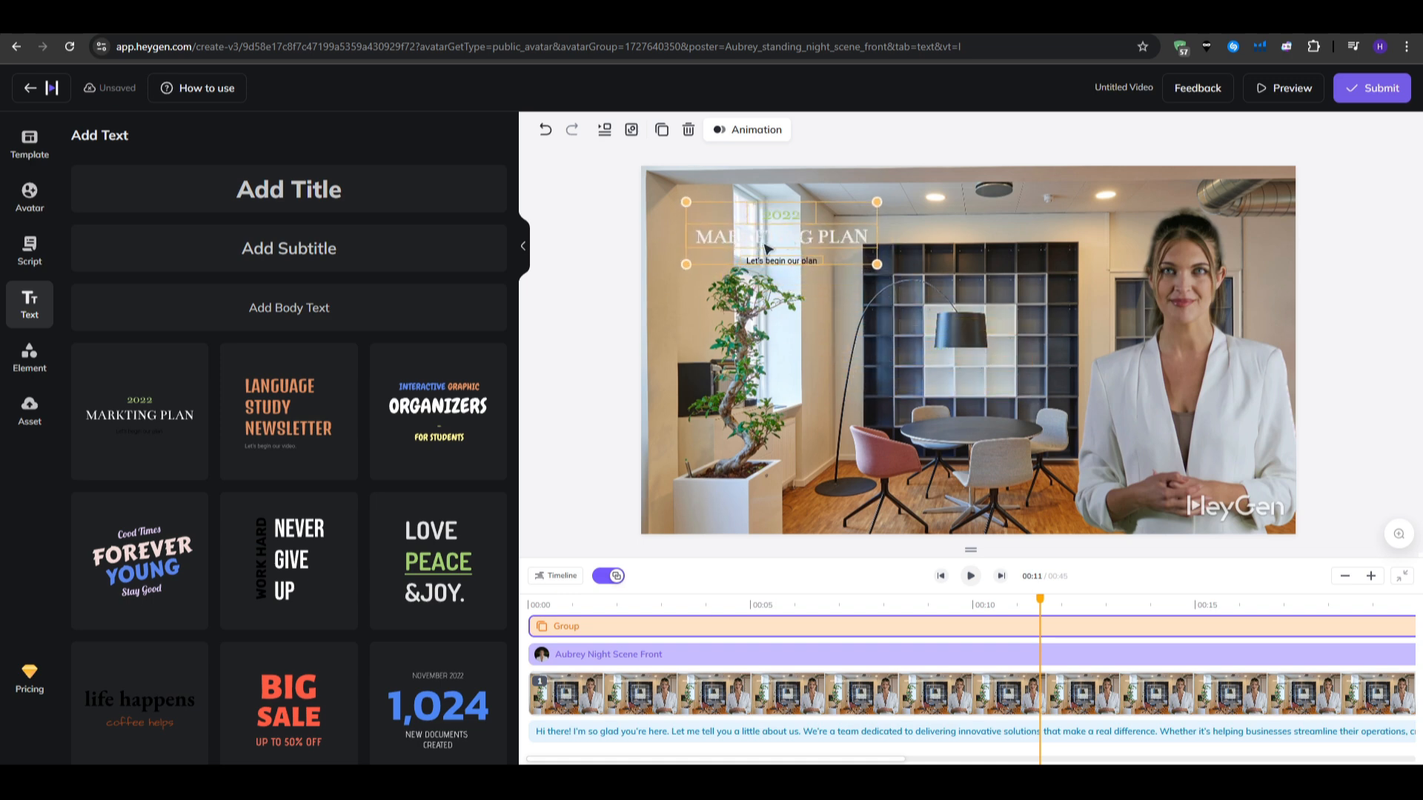
pyautogui.moveTo(756, 241); pyautogui.dragTo(963, 277)
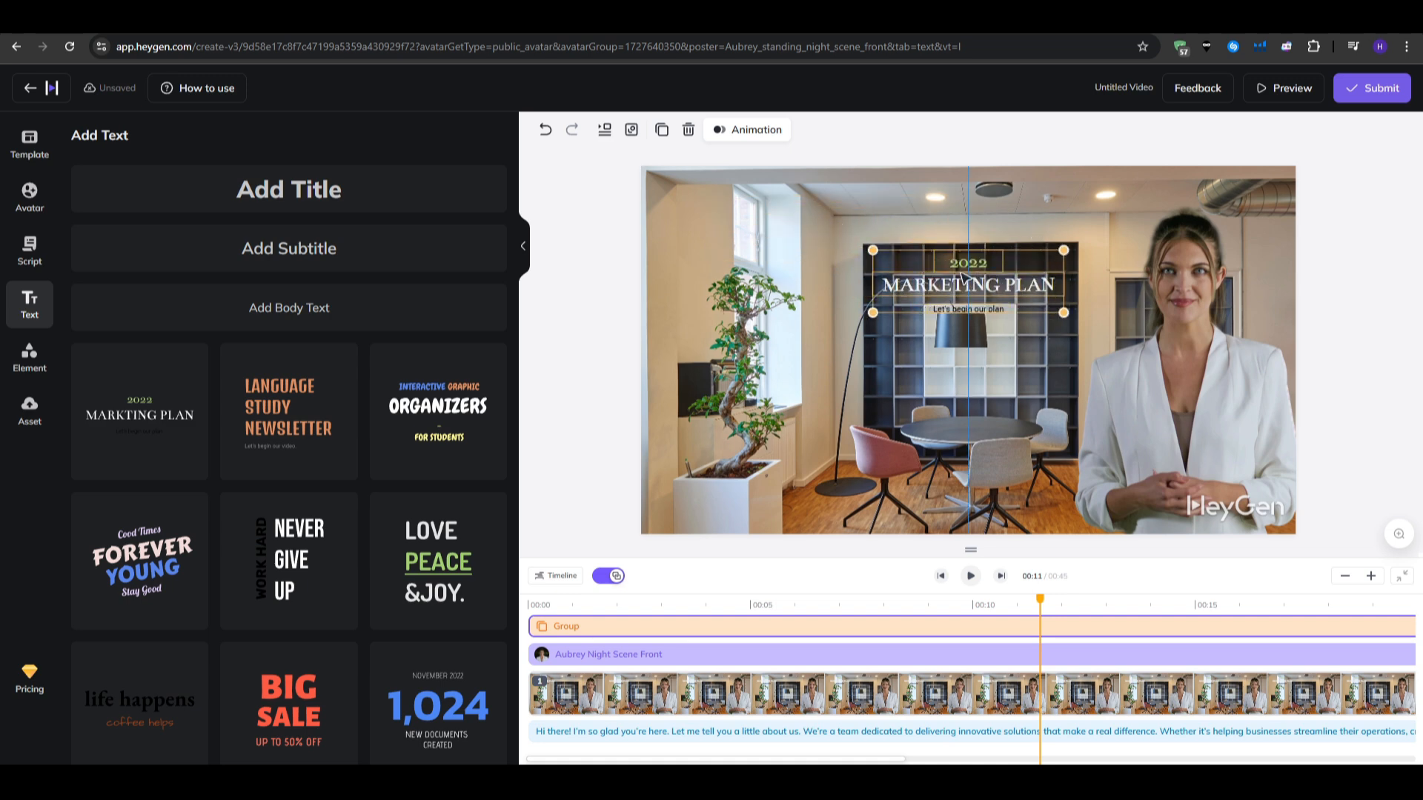
pyautogui.click(607, 335)
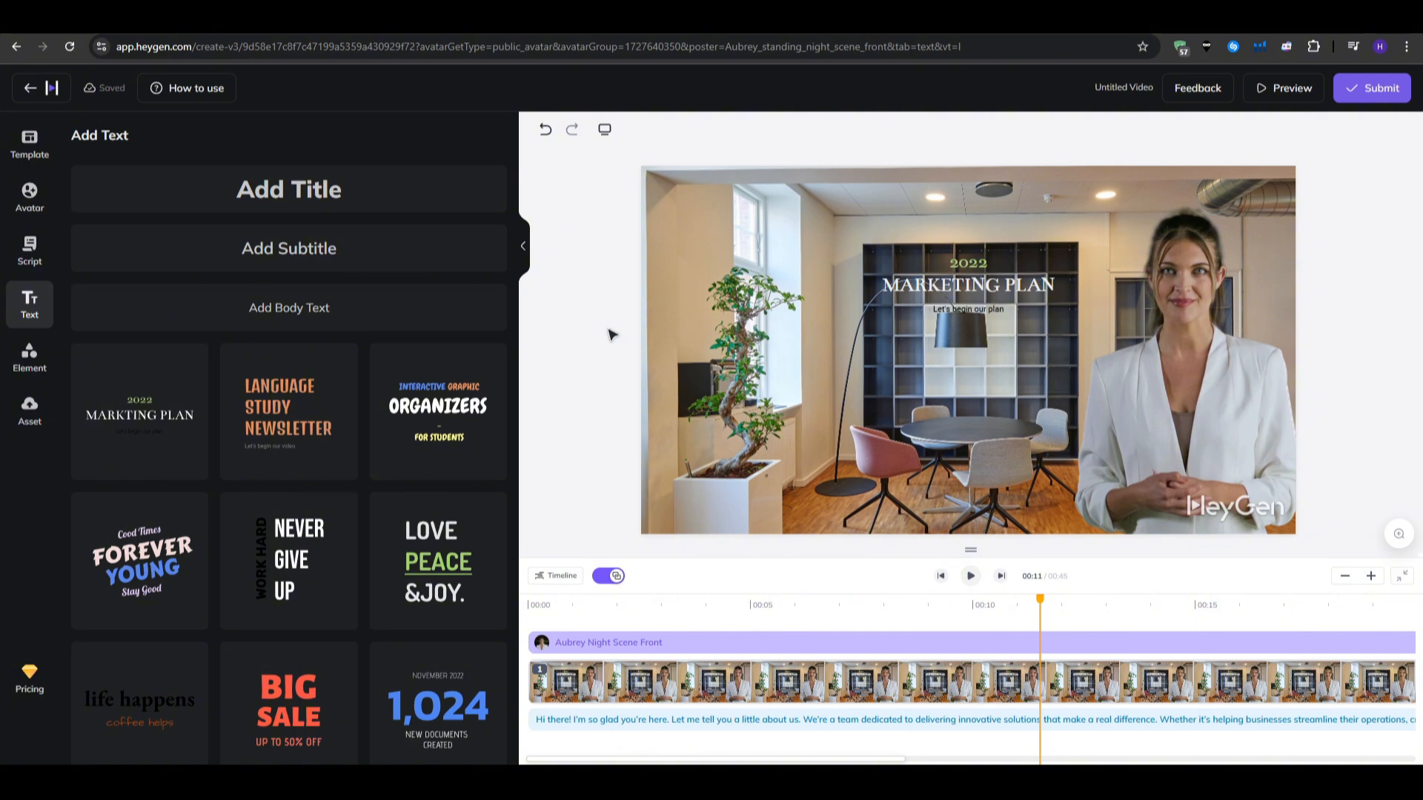
# Look through the available frames, stickers, icons, images, videos, shapes and music for the scene
pyautogui.click(33, 372)
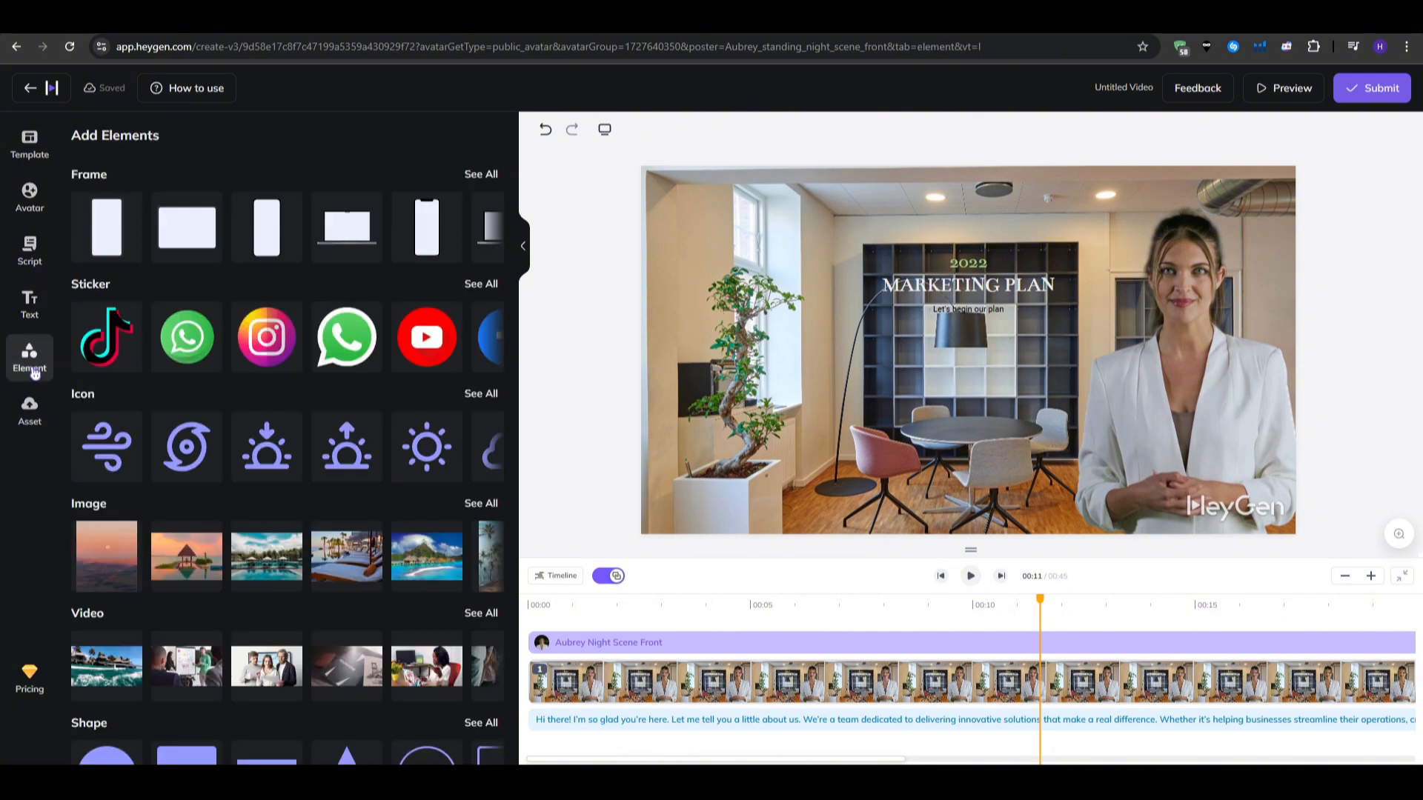
pyautogui.scroll(-4, 297, 371)
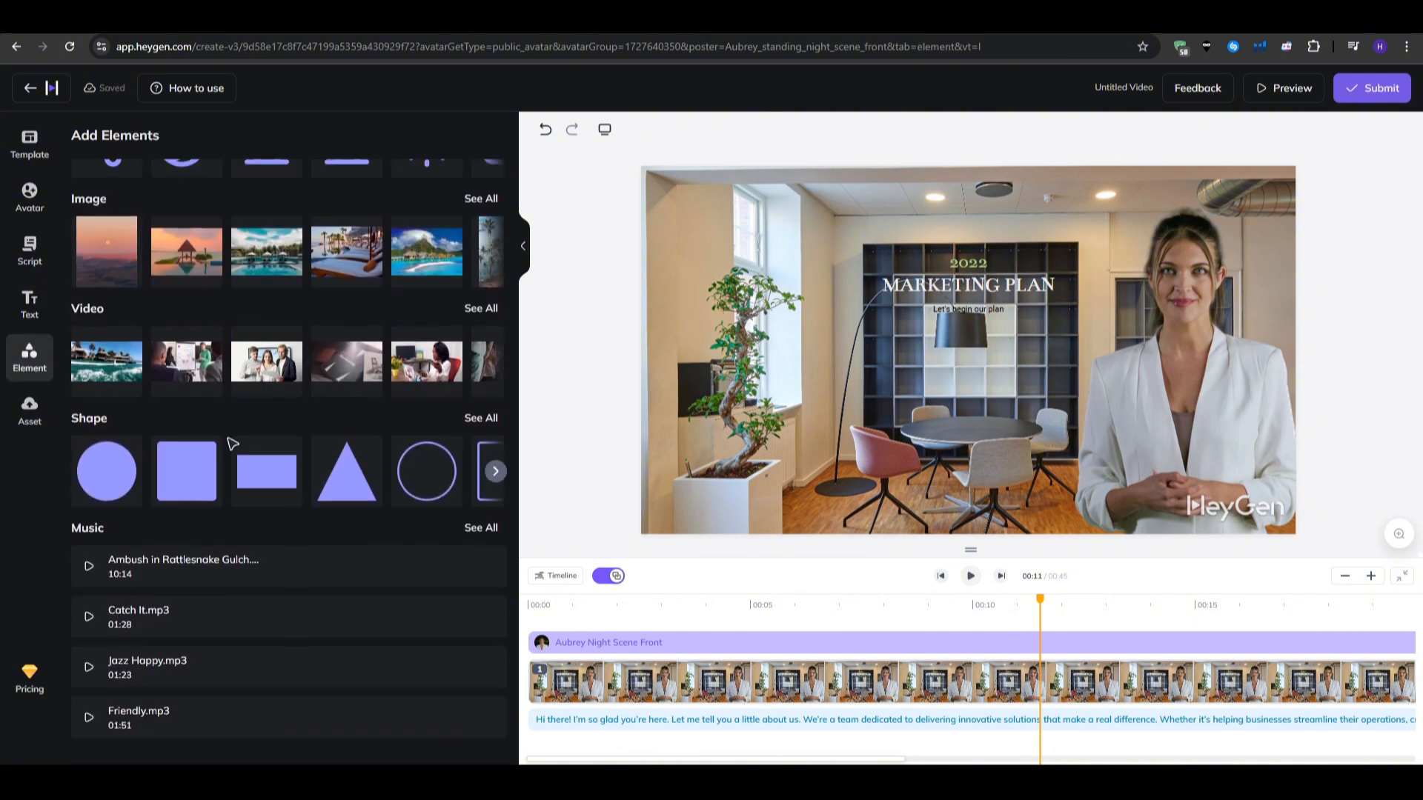
pyautogui.scroll(4, 232, 443)
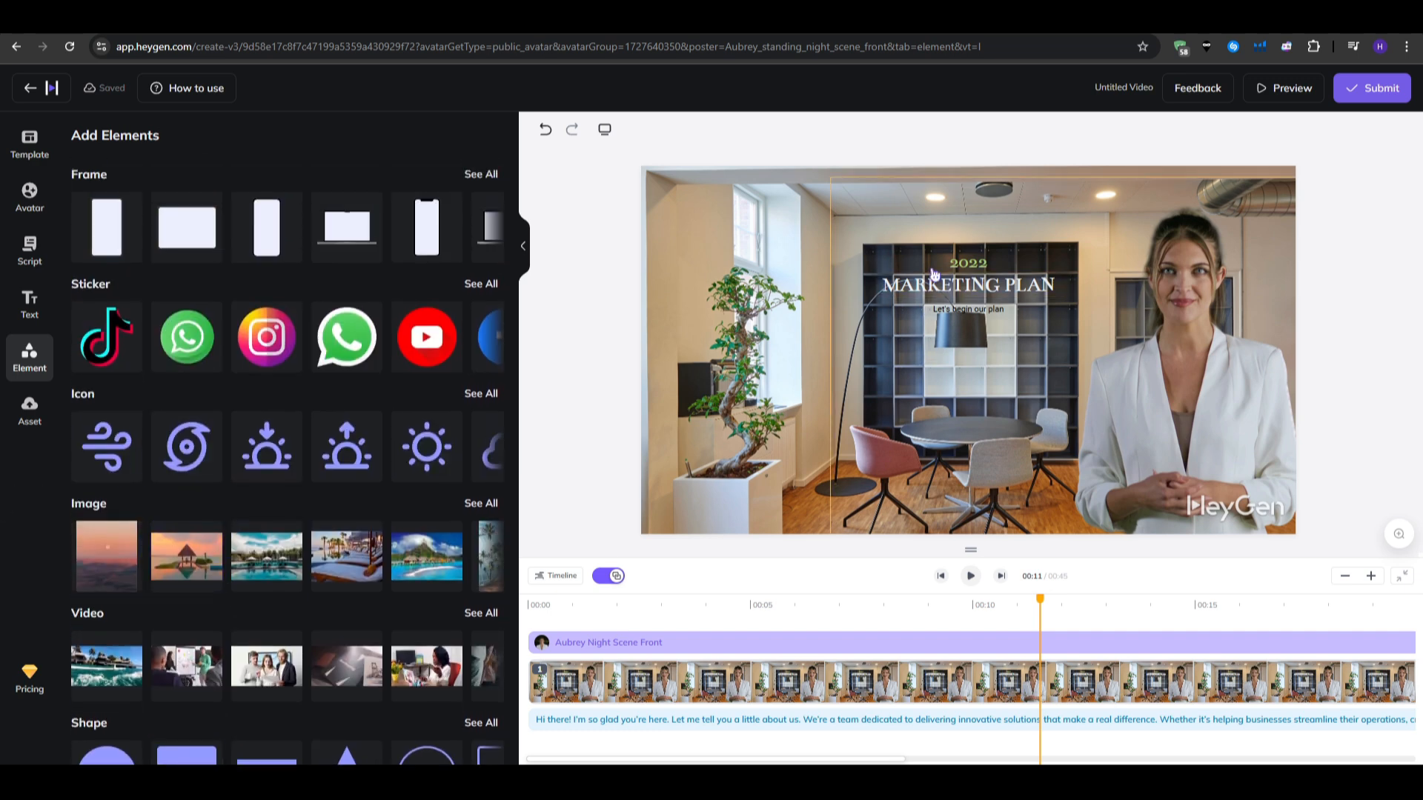
# Delete the "Let's begin our plan" line below the MARKETING PLAN text in the scene
pyautogui.click(964, 313)
pyautogui.press('Delete')
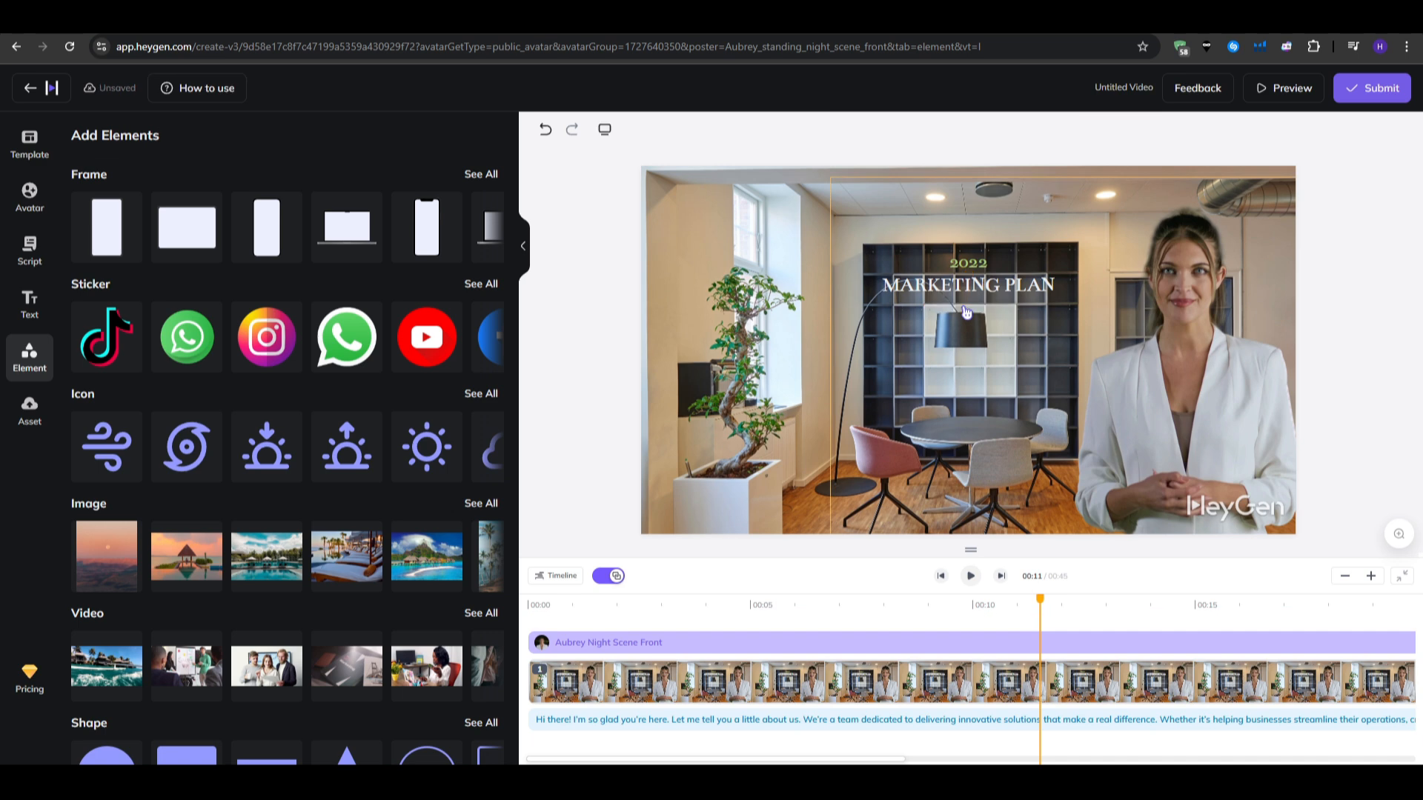
# Check the edited scene in the preview and submit the video with the title 234
pyautogui.click(1293, 89)
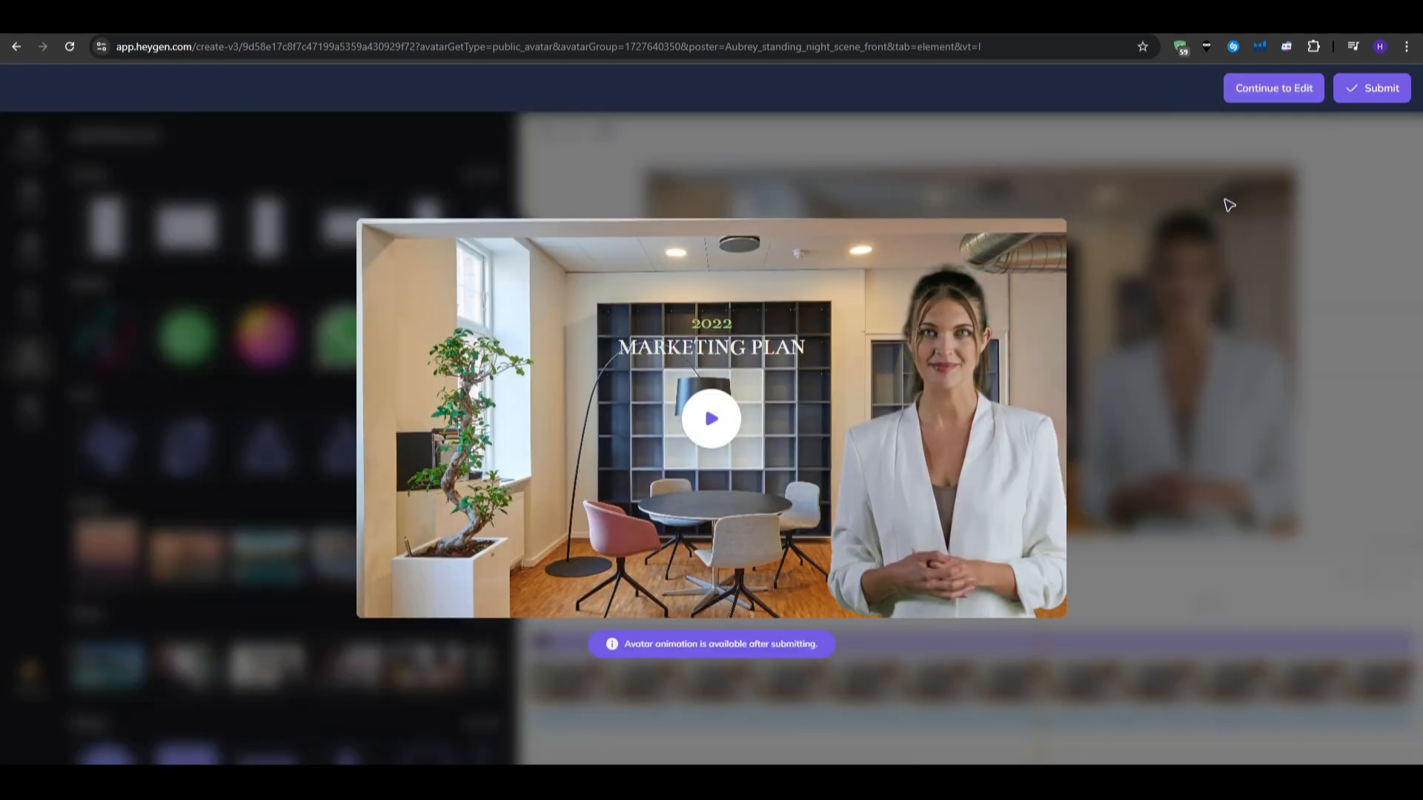
pyautogui.click(1303, 95)
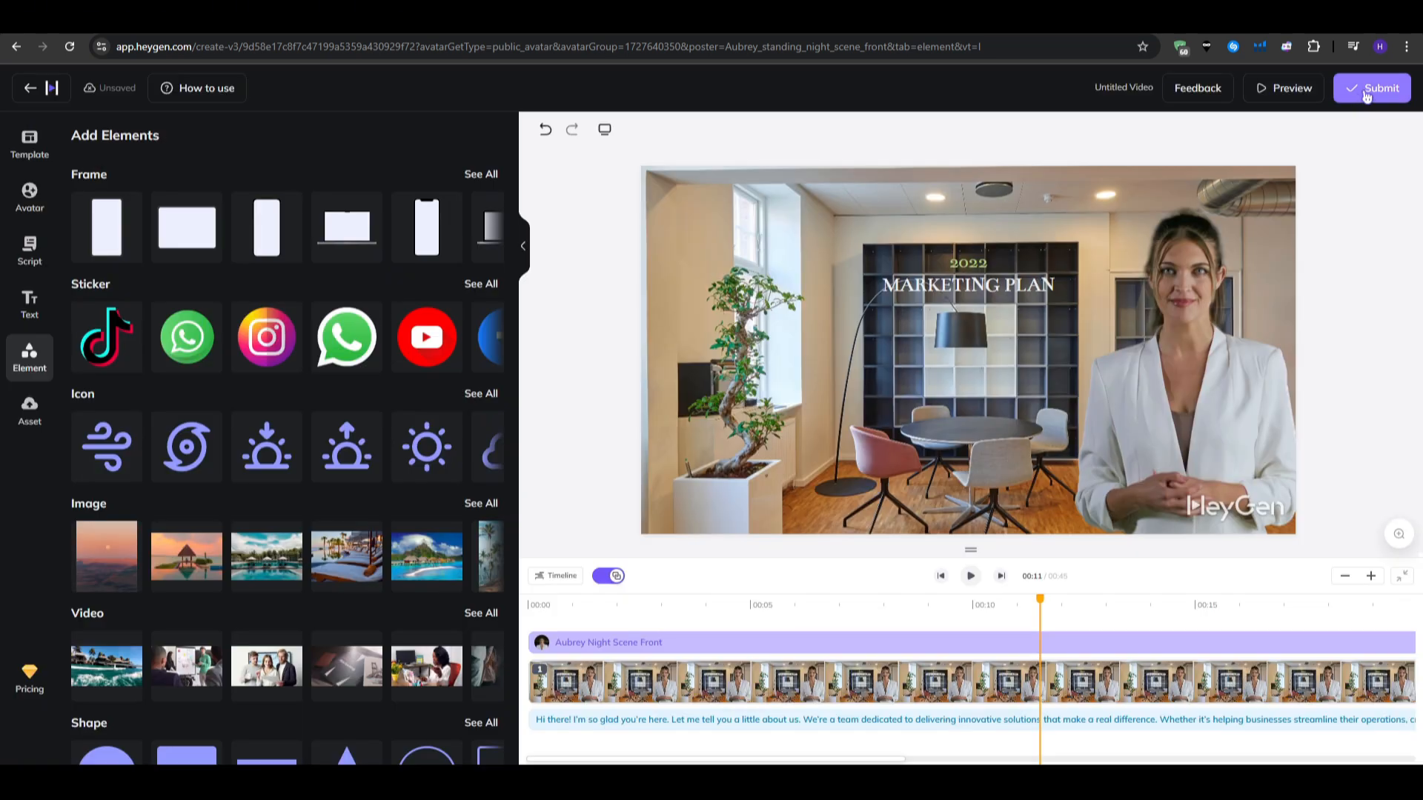
pyautogui.click(1367, 90)
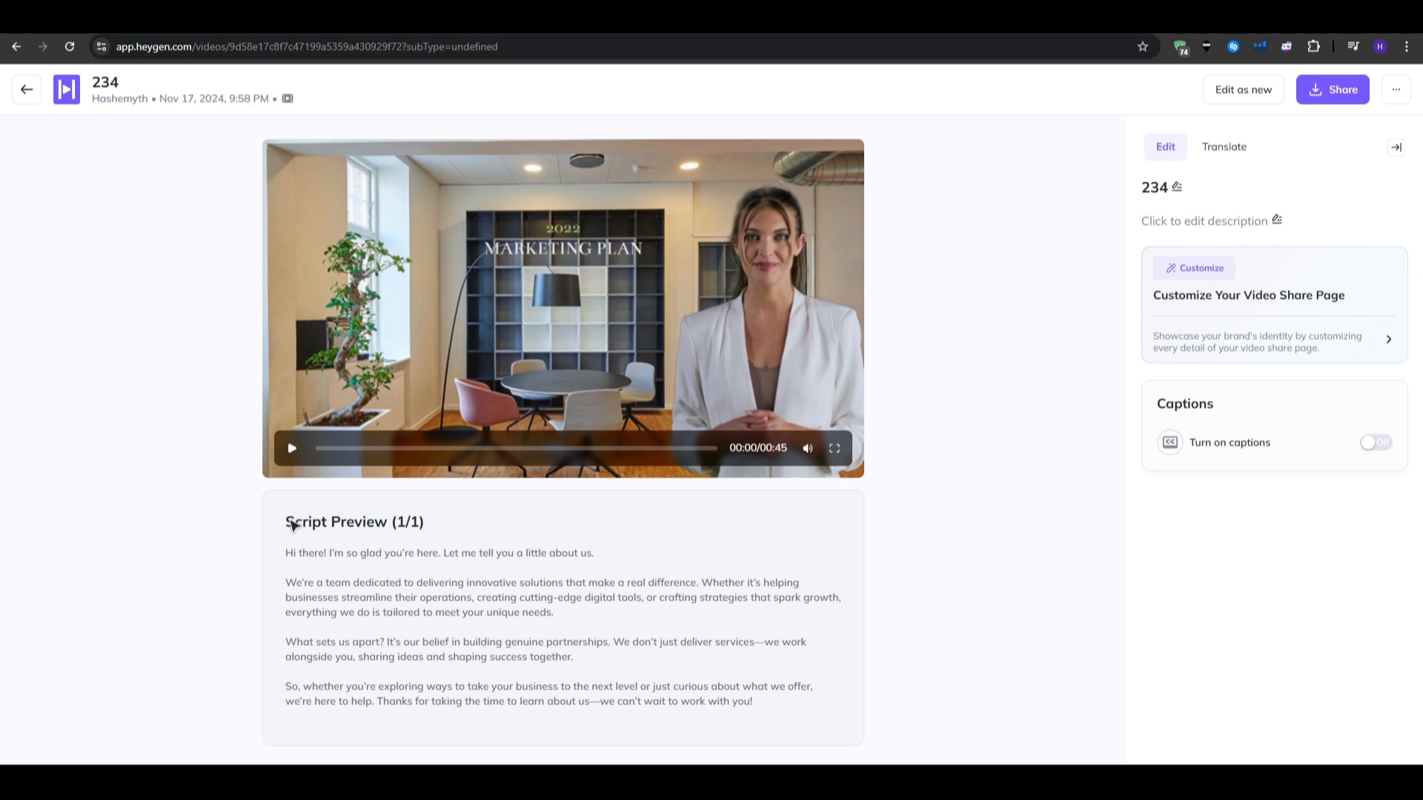
# Watch the generated video in full screen and try to turn on its captions
pyautogui.moveTo(289, 522); pyautogui.dragTo(551, 660)
pyautogui.click(835, 447)
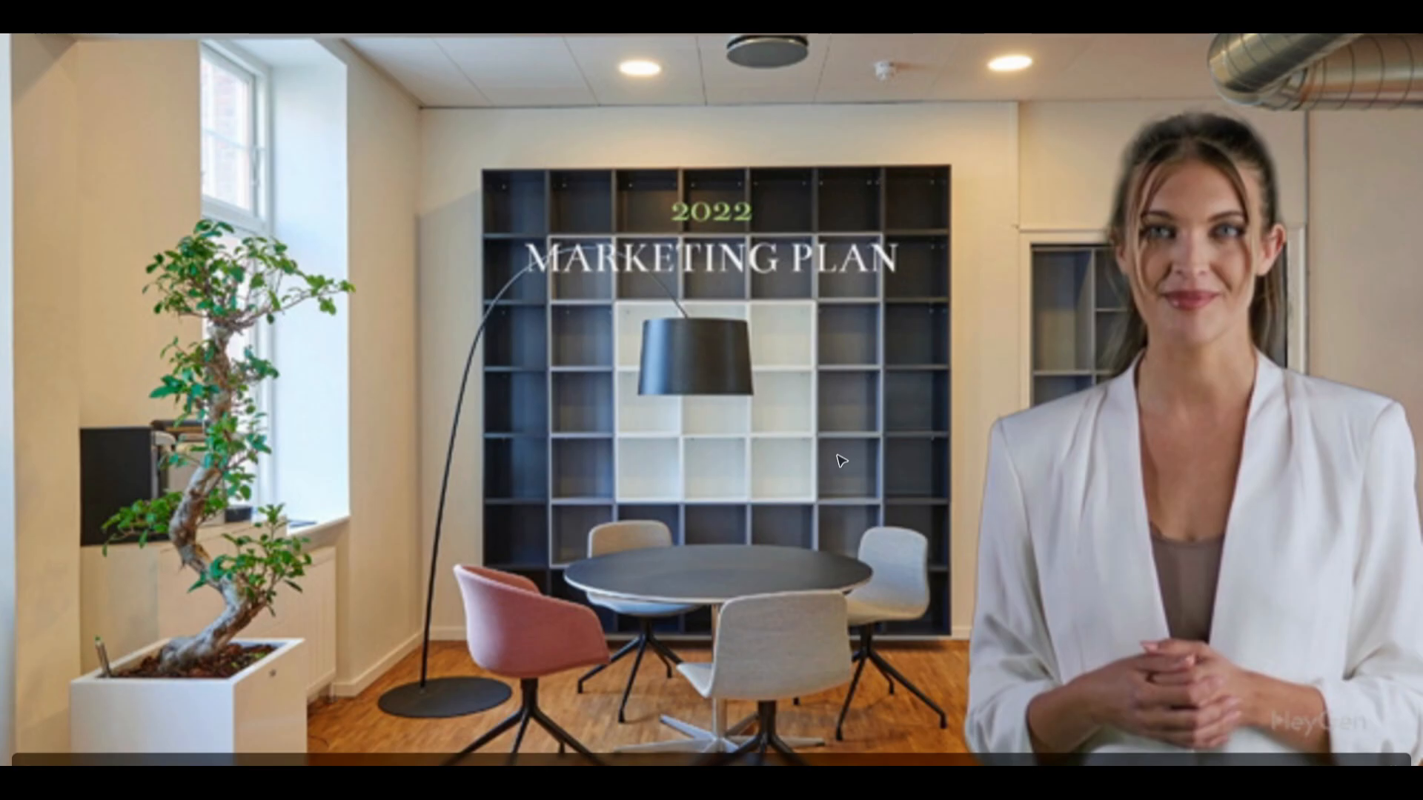
pyautogui.press('Escape')
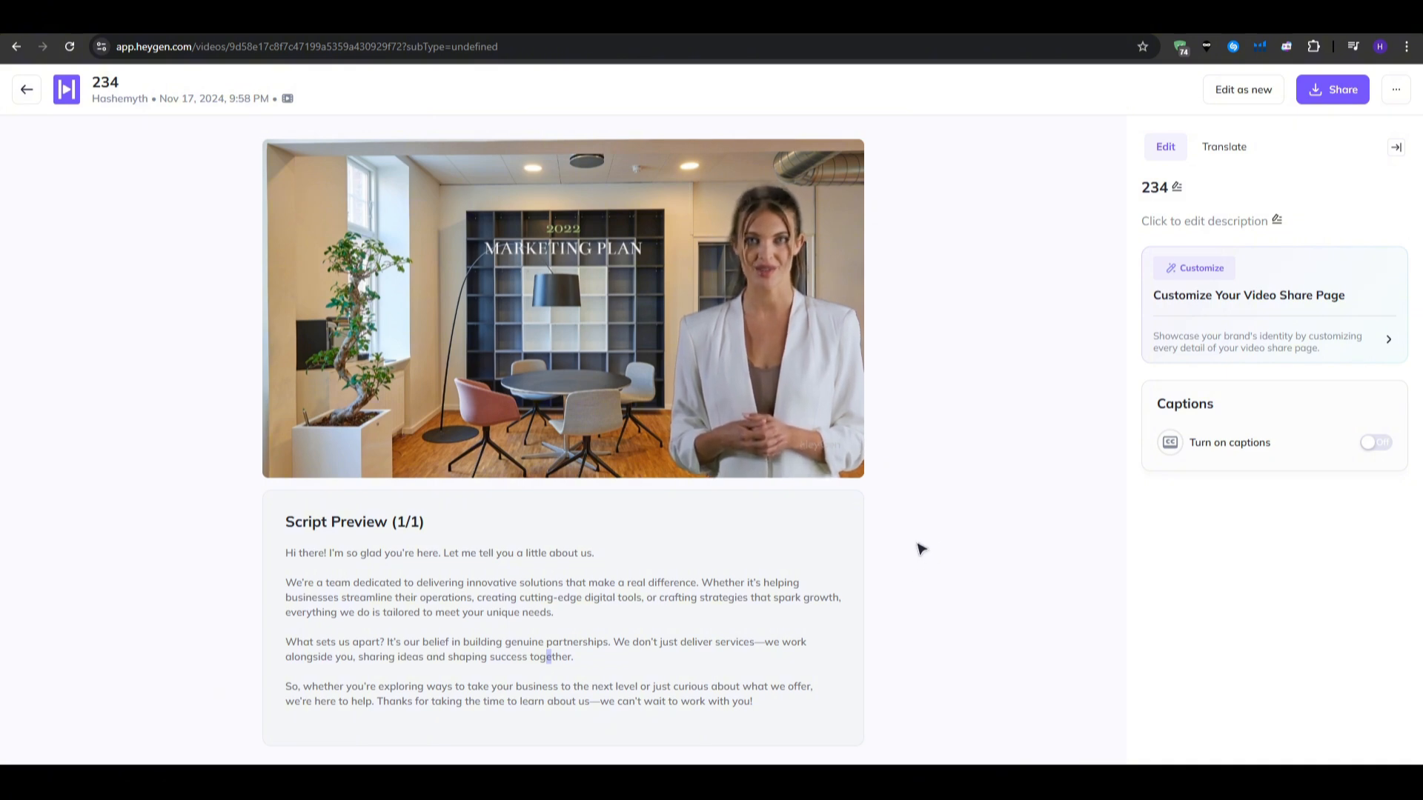
pyautogui.click(1375, 445)
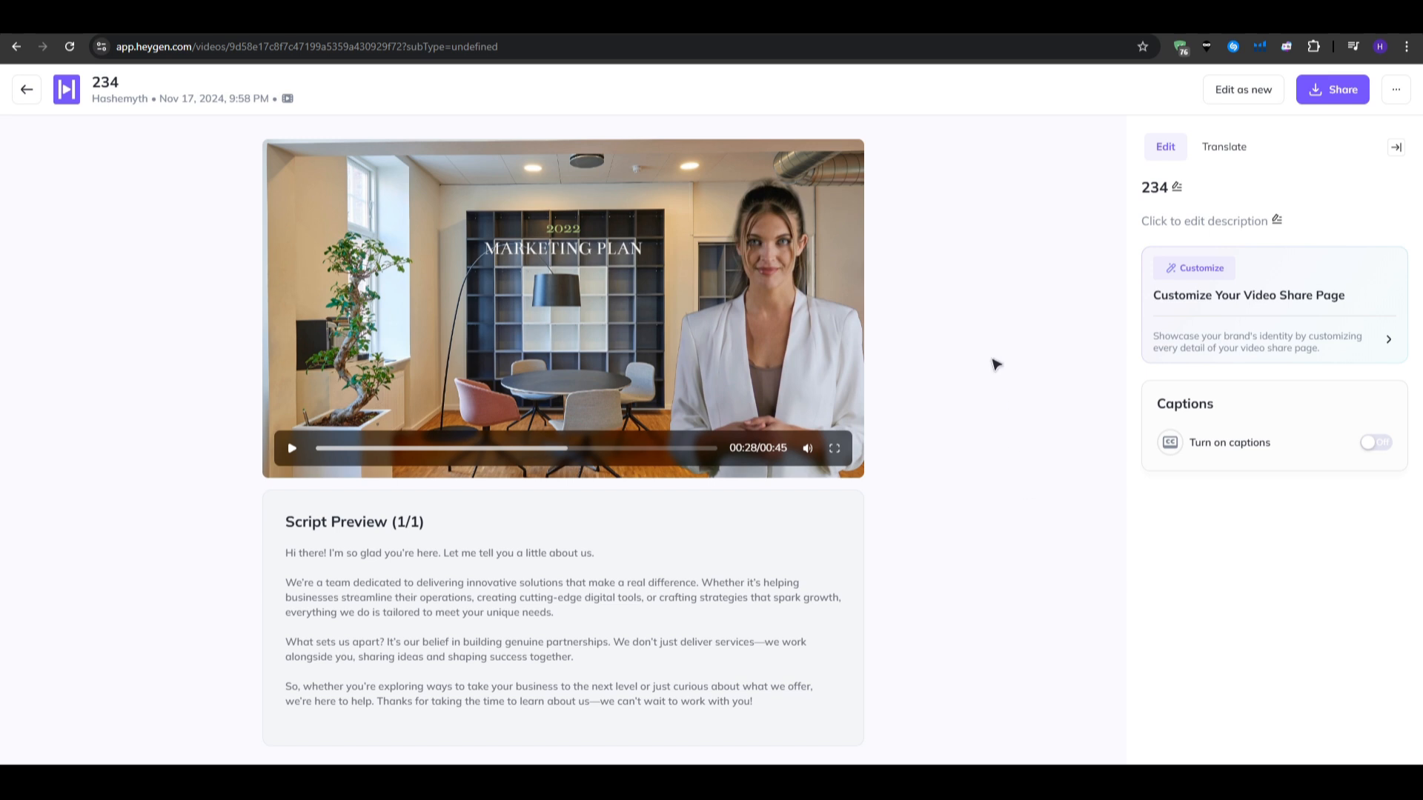
# Start a translation of the generated video and choose German as the target language
pyautogui.click(1240, 150)
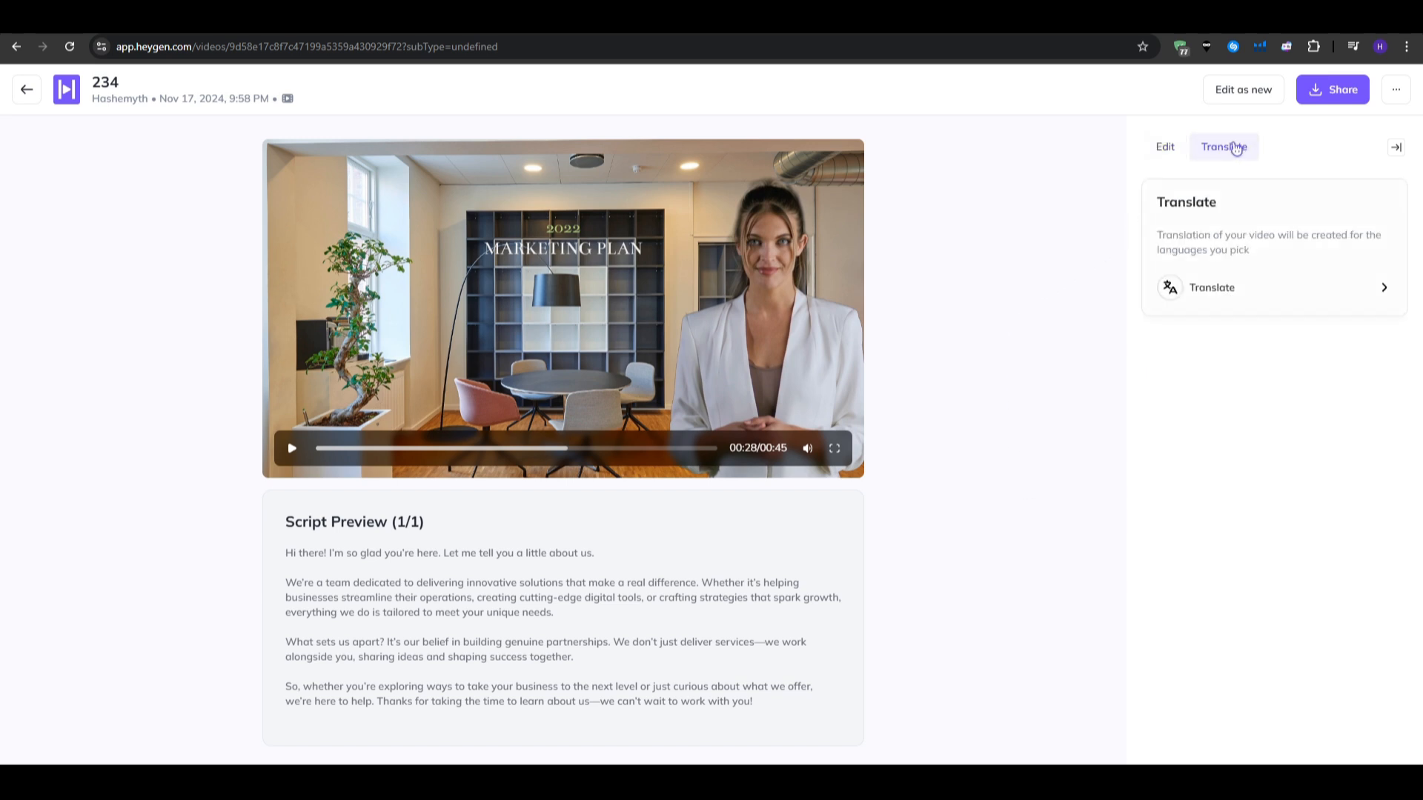
pyautogui.click(1227, 289)
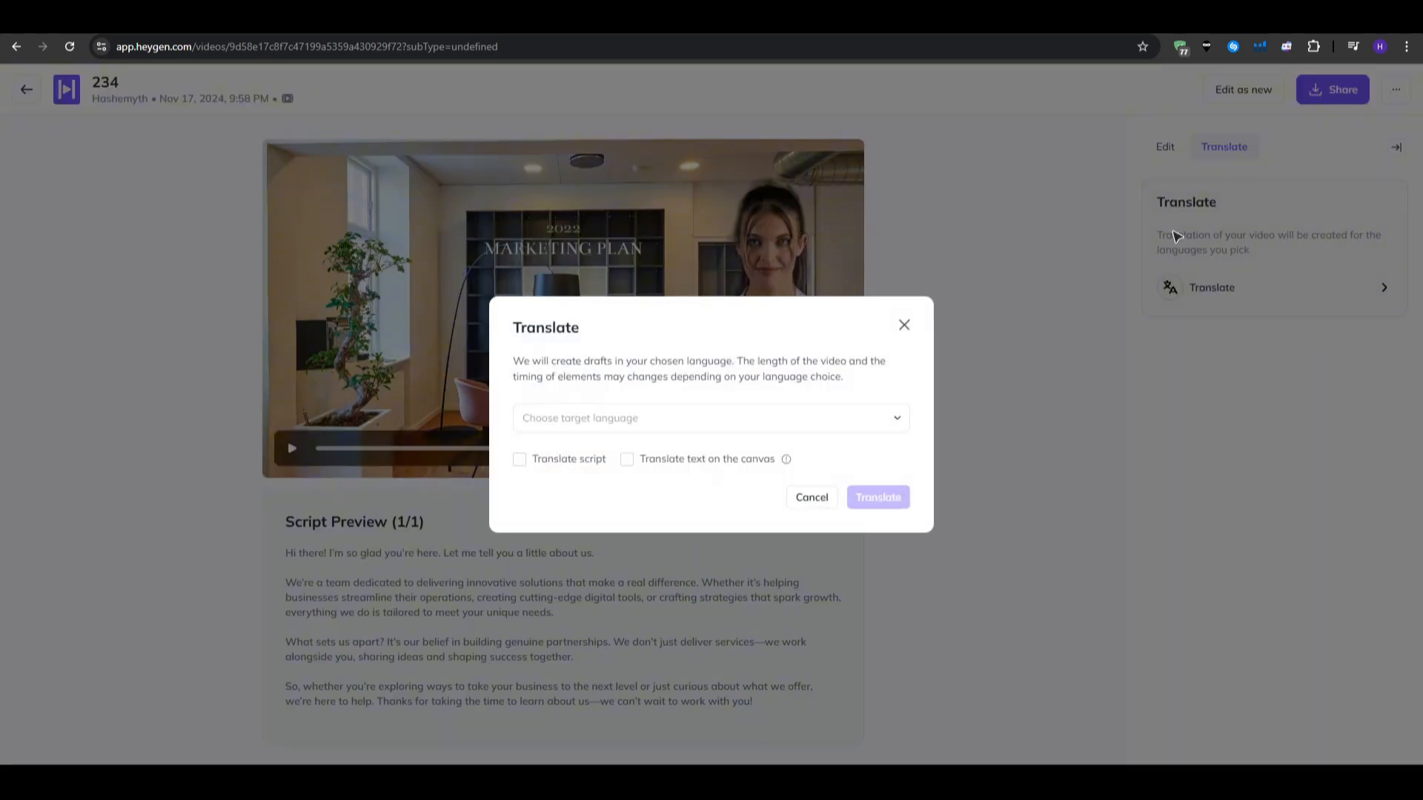
pyautogui.click(774, 427)
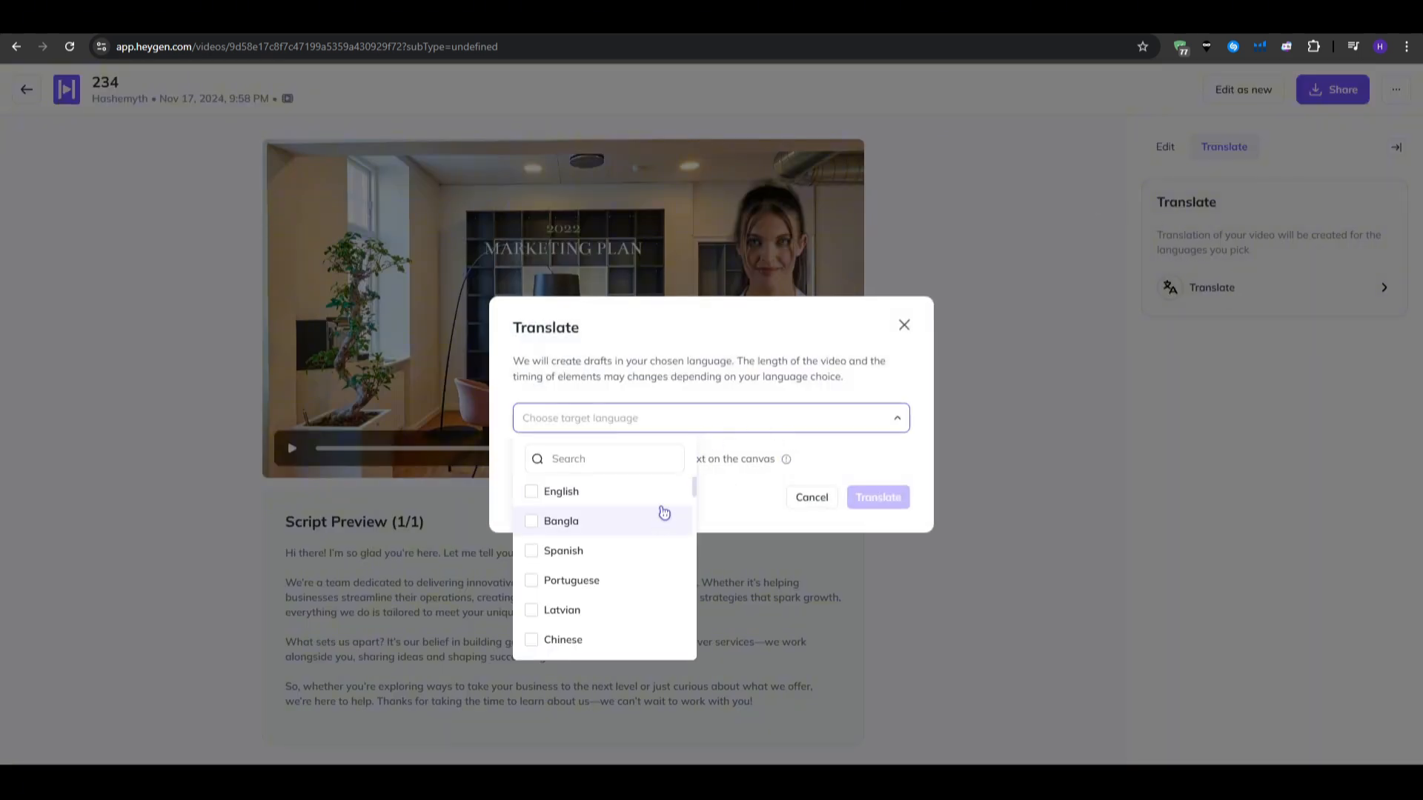
pyautogui.scroll(-5, 643, 541)
pyautogui.scroll(-3, 641, 552)
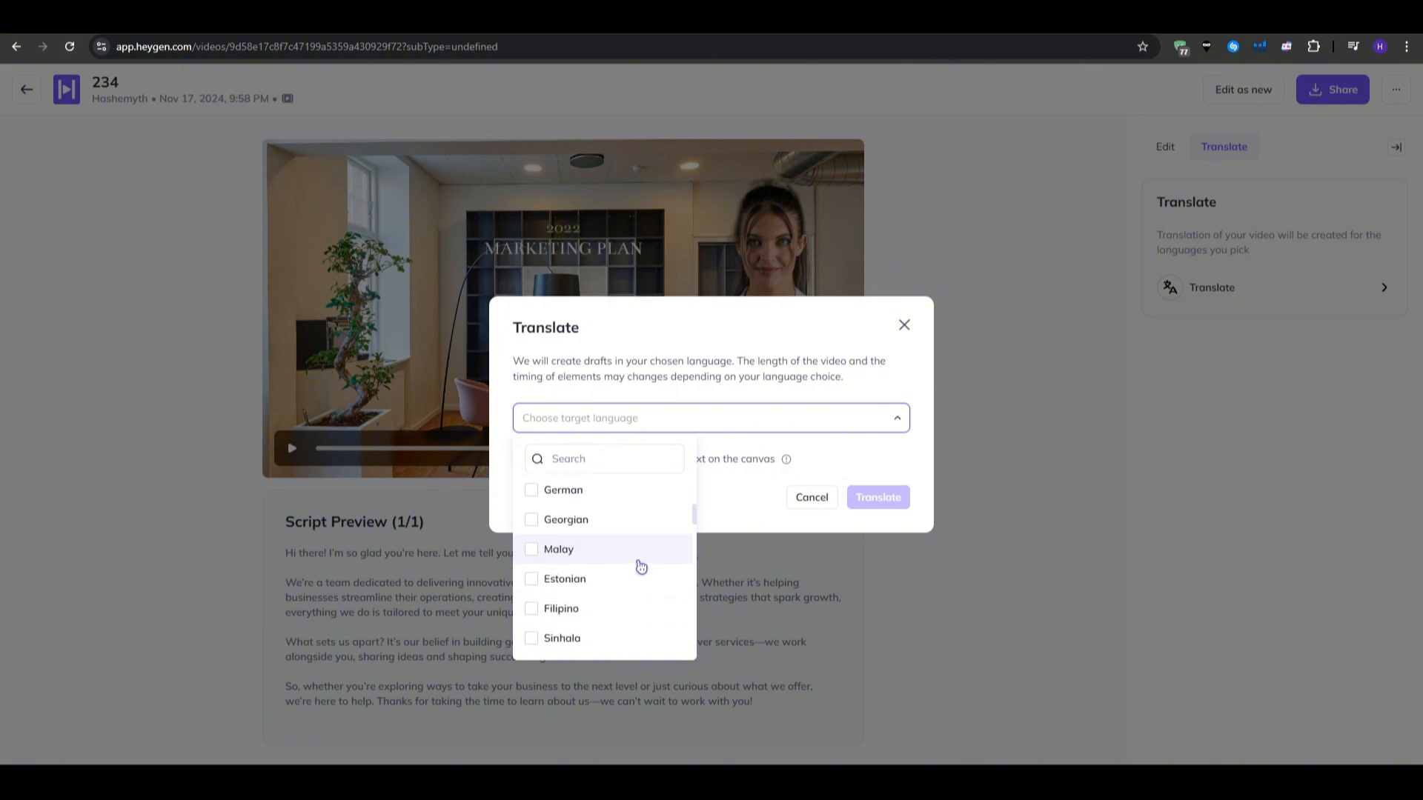
pyautogui.scroll(1, 593, 519)
pyautogui.click(589, 510)
pyautogui.click(650, 368)
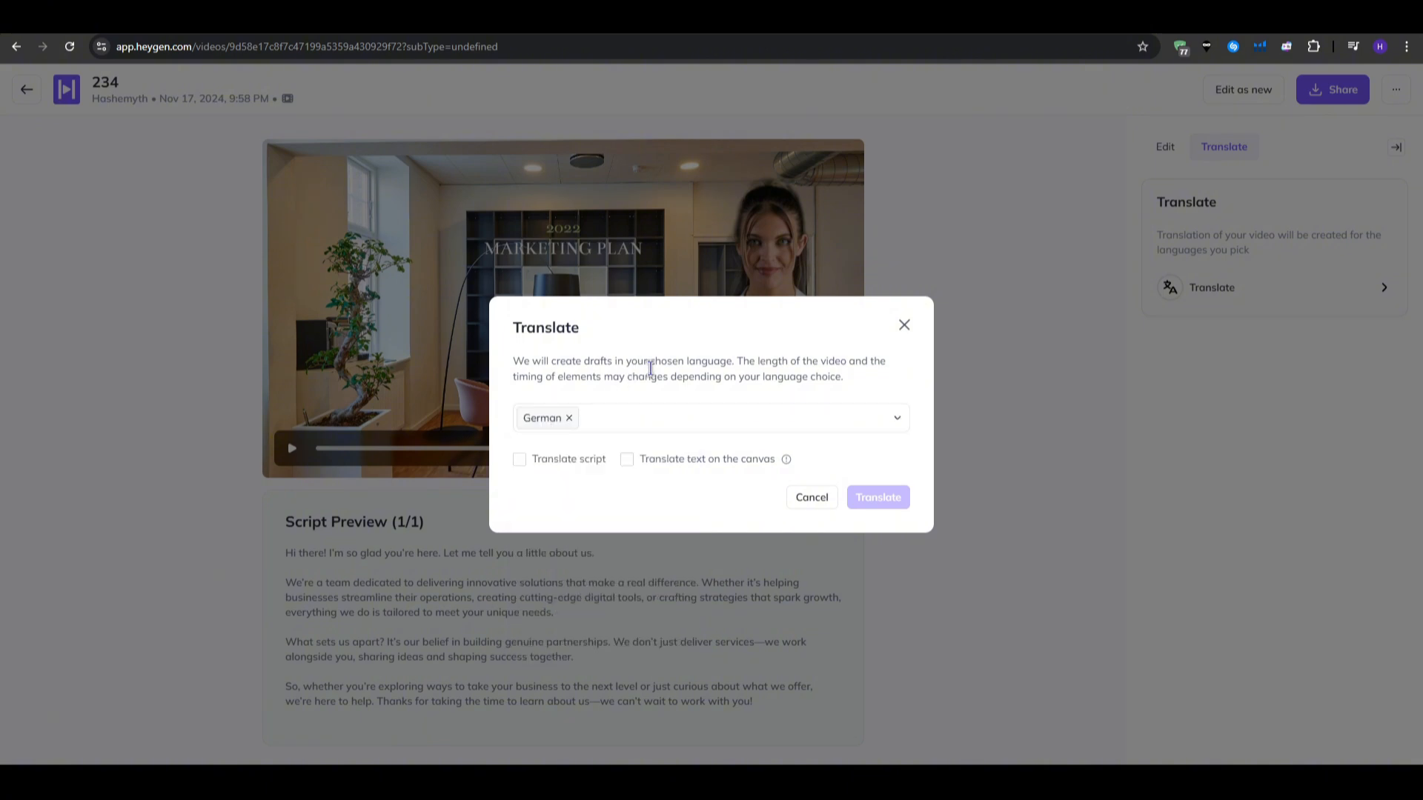
# Translate both the script and the text on the canvas, and open the German draft of the video
pyautogui.click(520, 459)
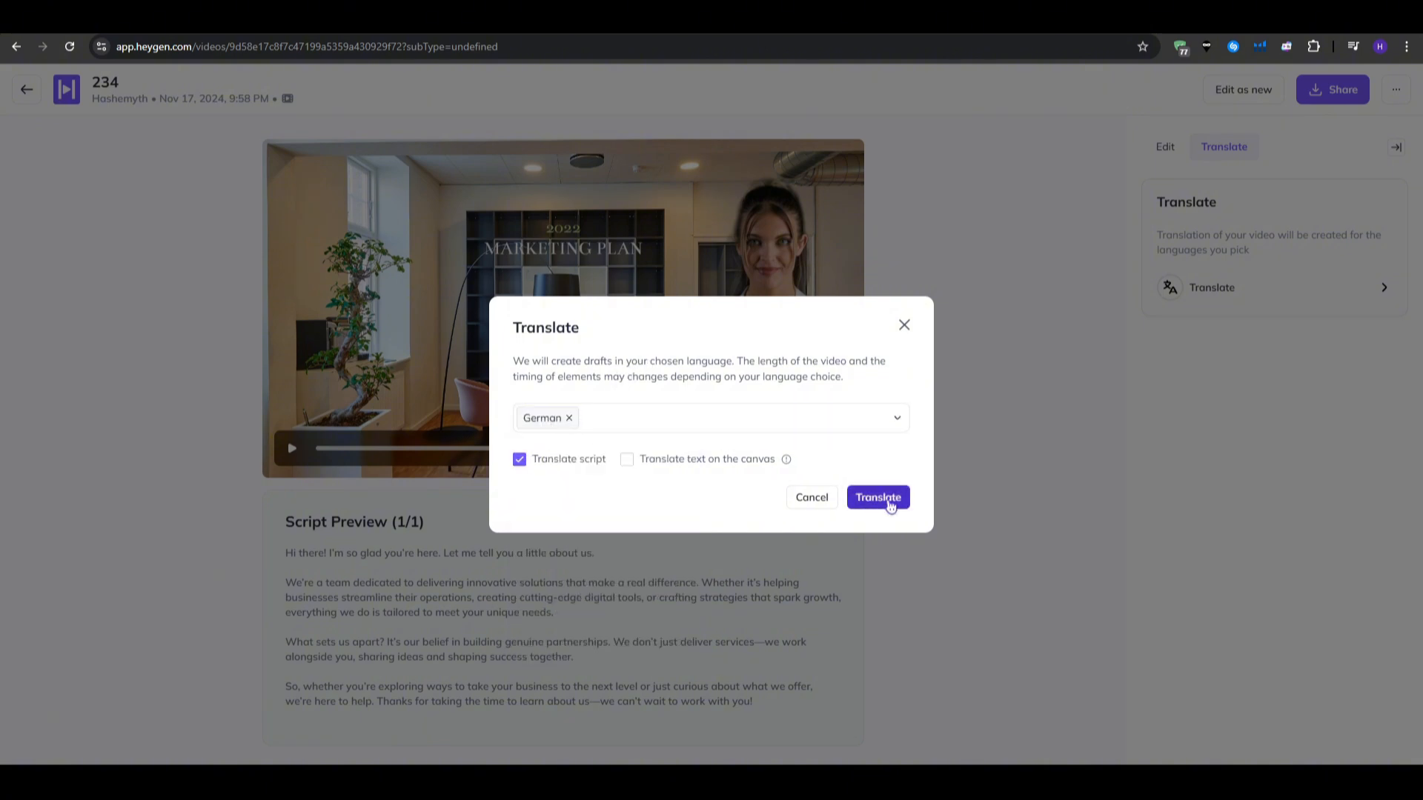
pyautogui.click(890, 504)
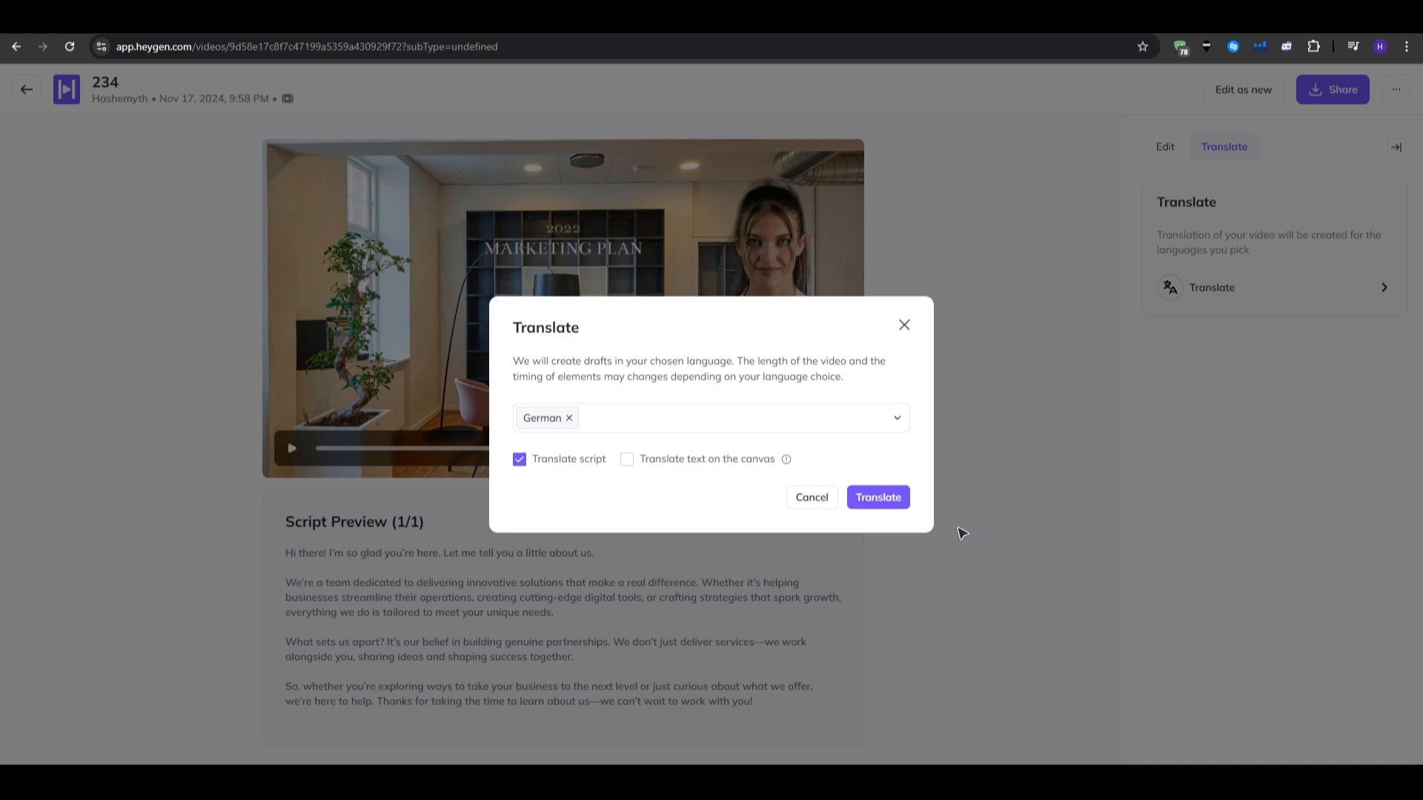
pyautogui.click(883, 503)
pyautogui.click(628, 460)
pyautogui.click(879, 501)
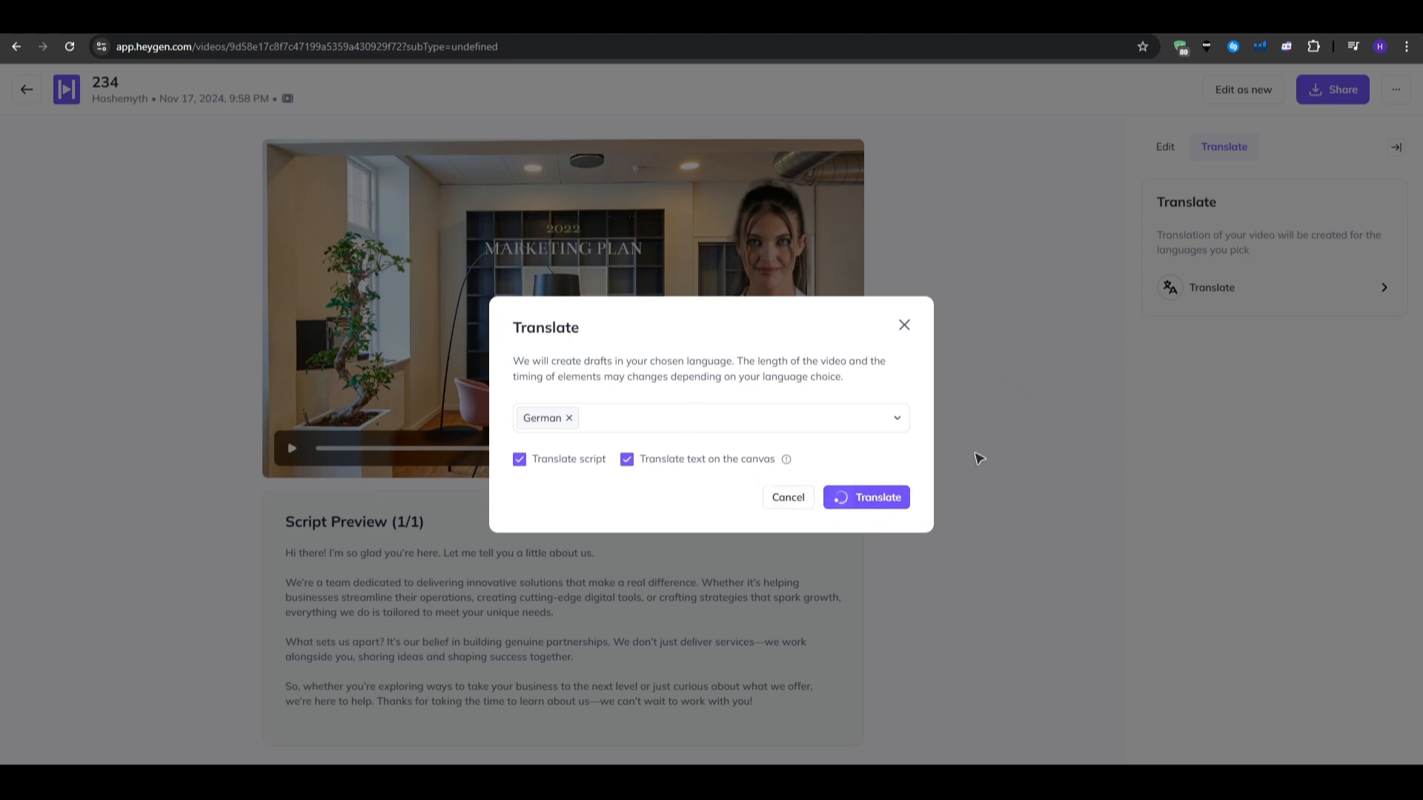
pyautogui.click(794, 499)
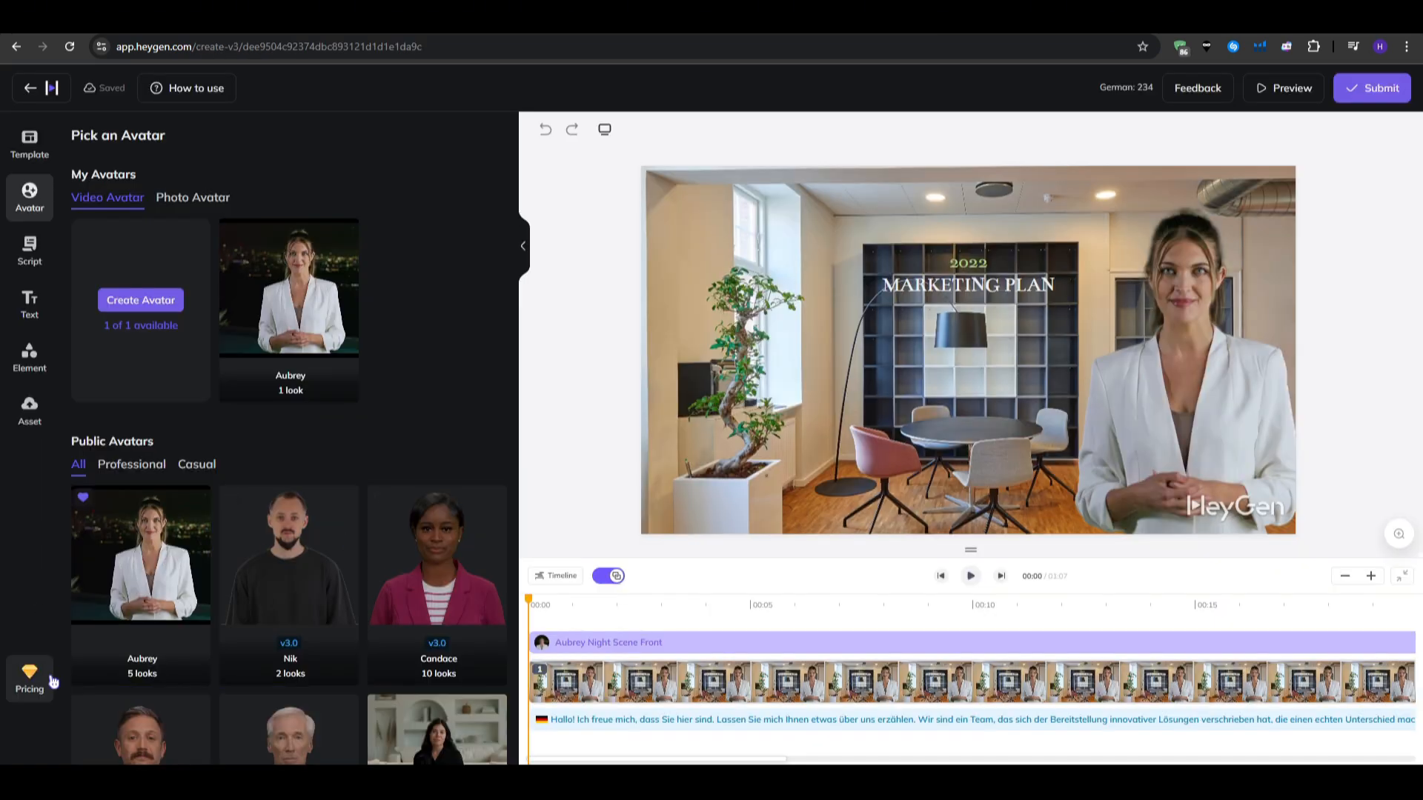
# Compare the HeyGen plans with monthly billing, try the Team plan's seat count, and return to the editor
pyautogui.click(41, 676)
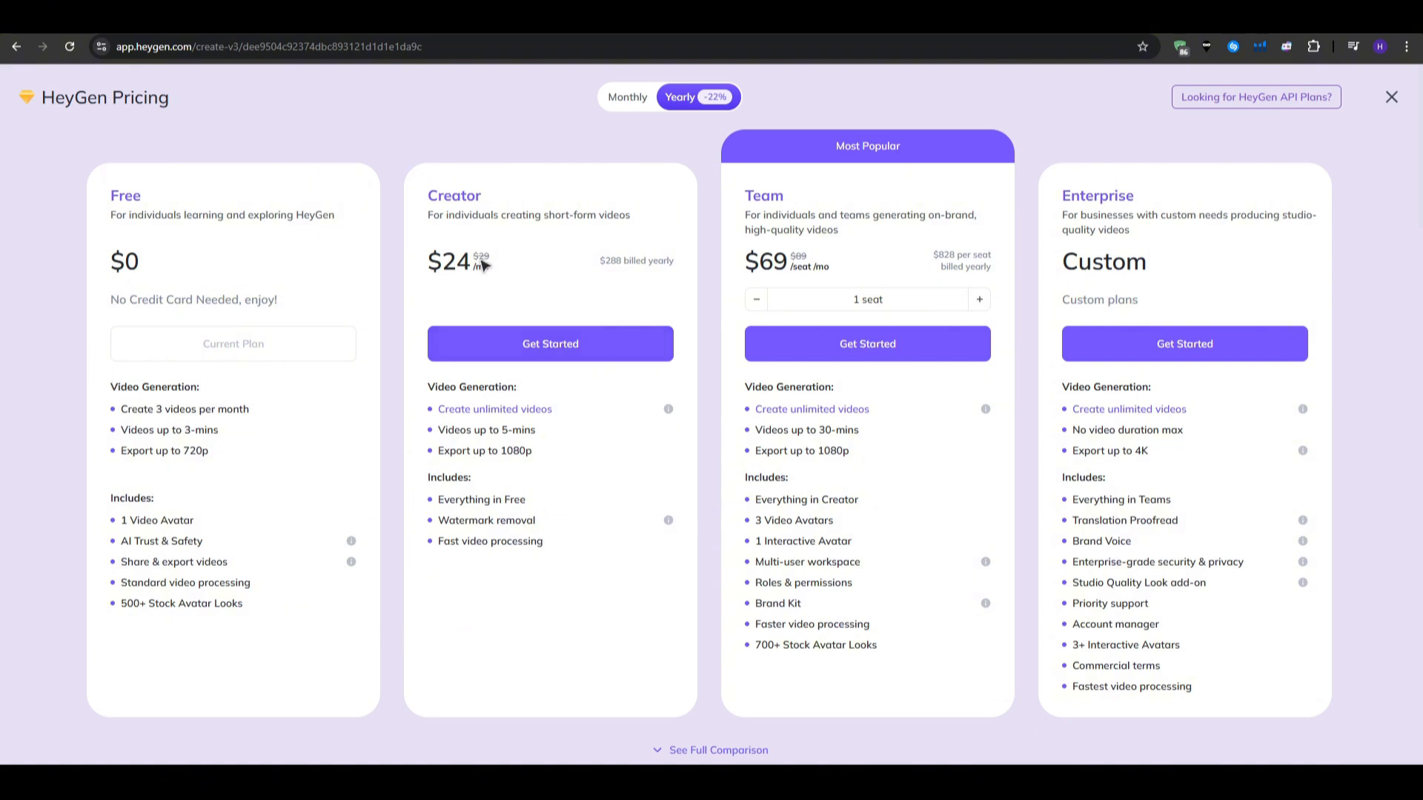
pyautogui.click(628, 104)
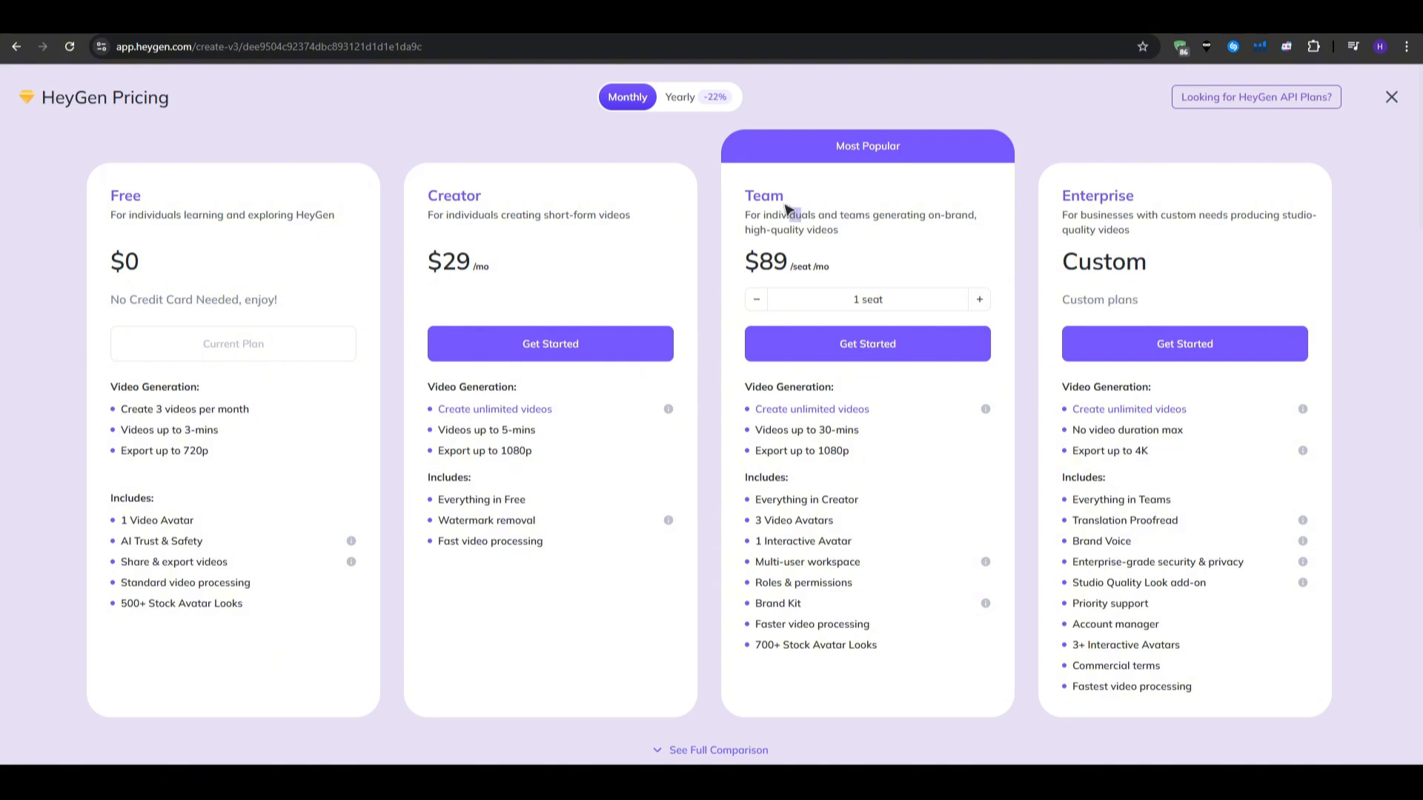
pyautogui.moveTo(801, 215); pyautogui.dragTo(721, 191)
pyautogui.click(718, 284)
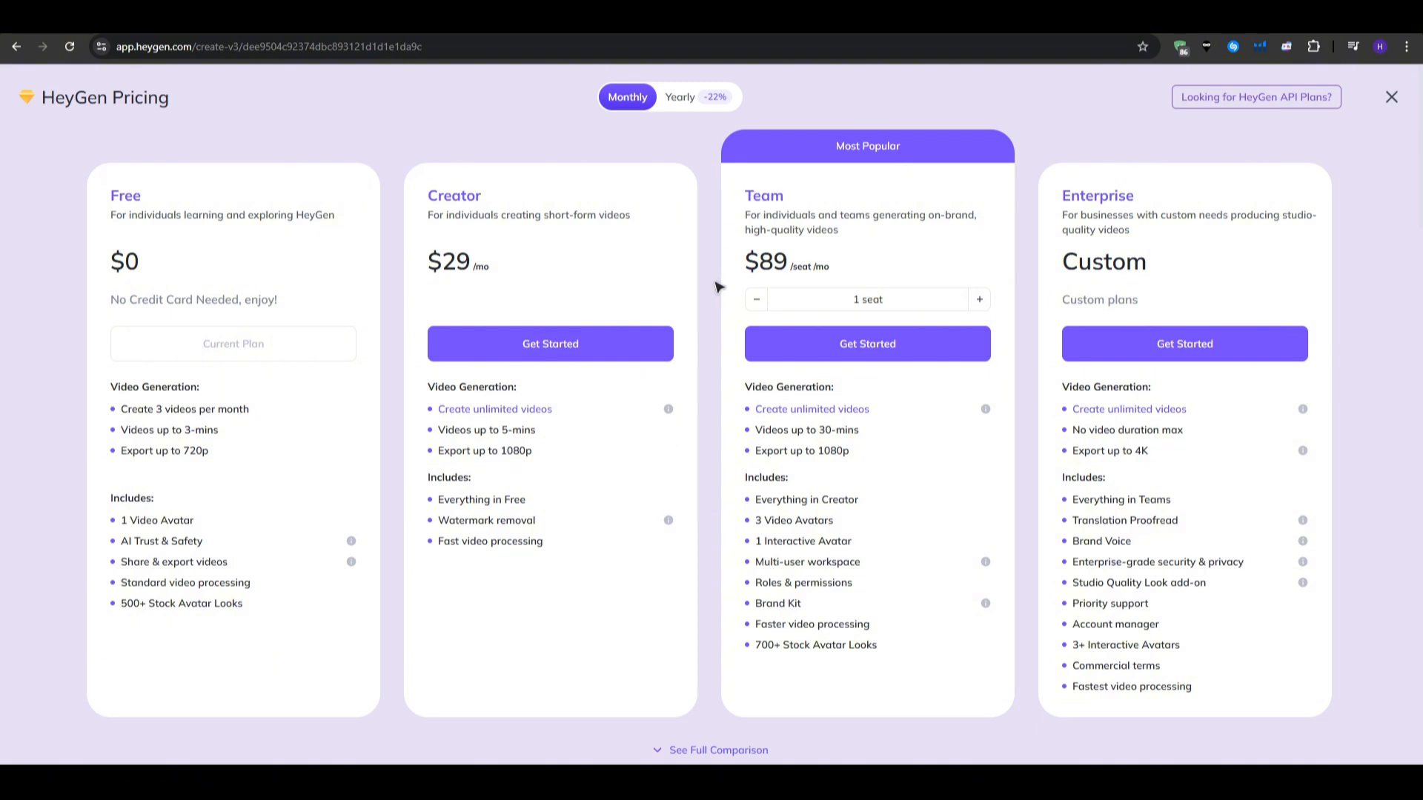
pyautogui.click(980, 299)
pyautogui.click(756, 299)
pyautogui.tripleClick(845, 433)
pyautogui.click(882, 446)
pyautogui.click(1391, 98)
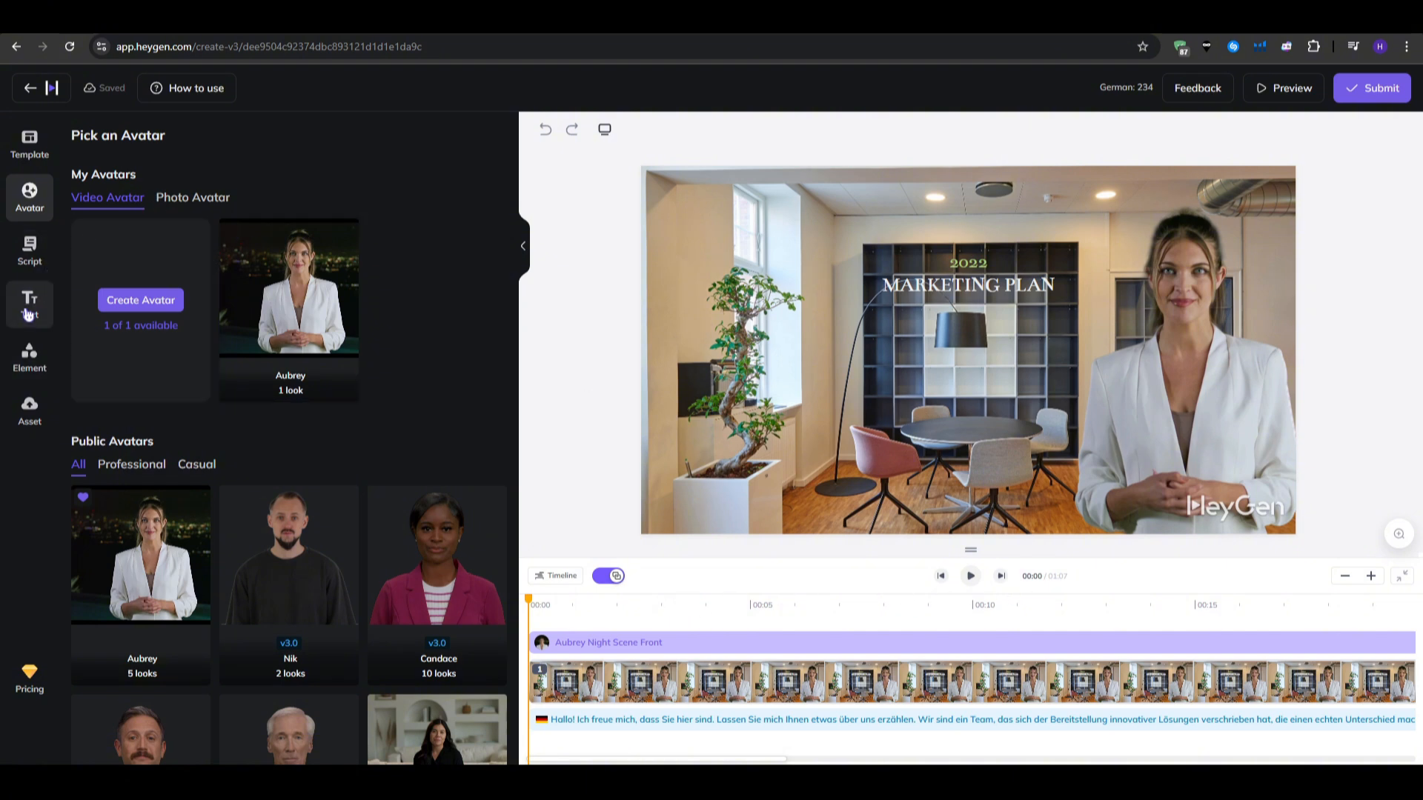
# Review the German script and set the emotion of its voice to Friendly
pyautogui.click(30, 251)
pyautogui.moveTo(94, 293); pyautogui.dragTo(381, 467)
pyautogui.click(381, 467)
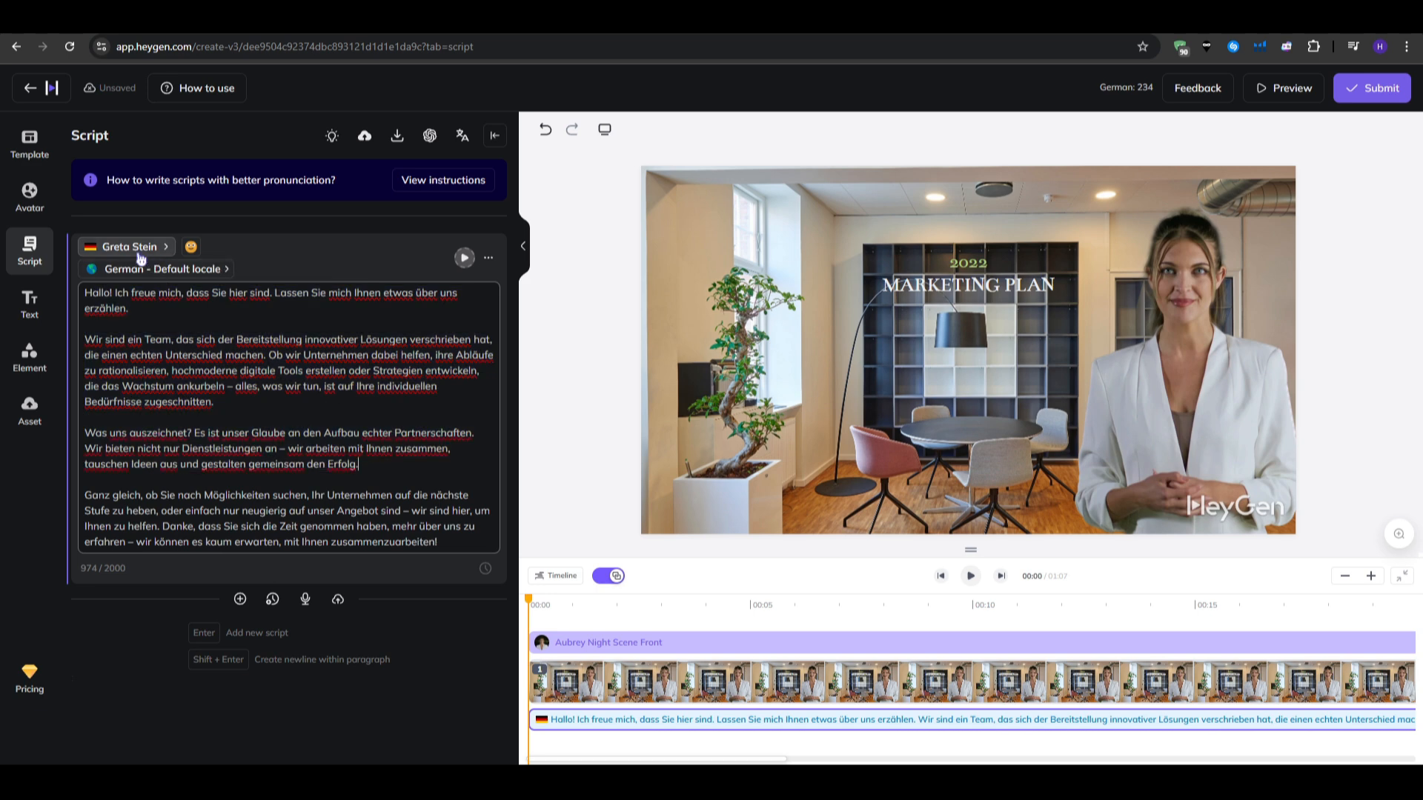
pyautogui.click(190, 247)
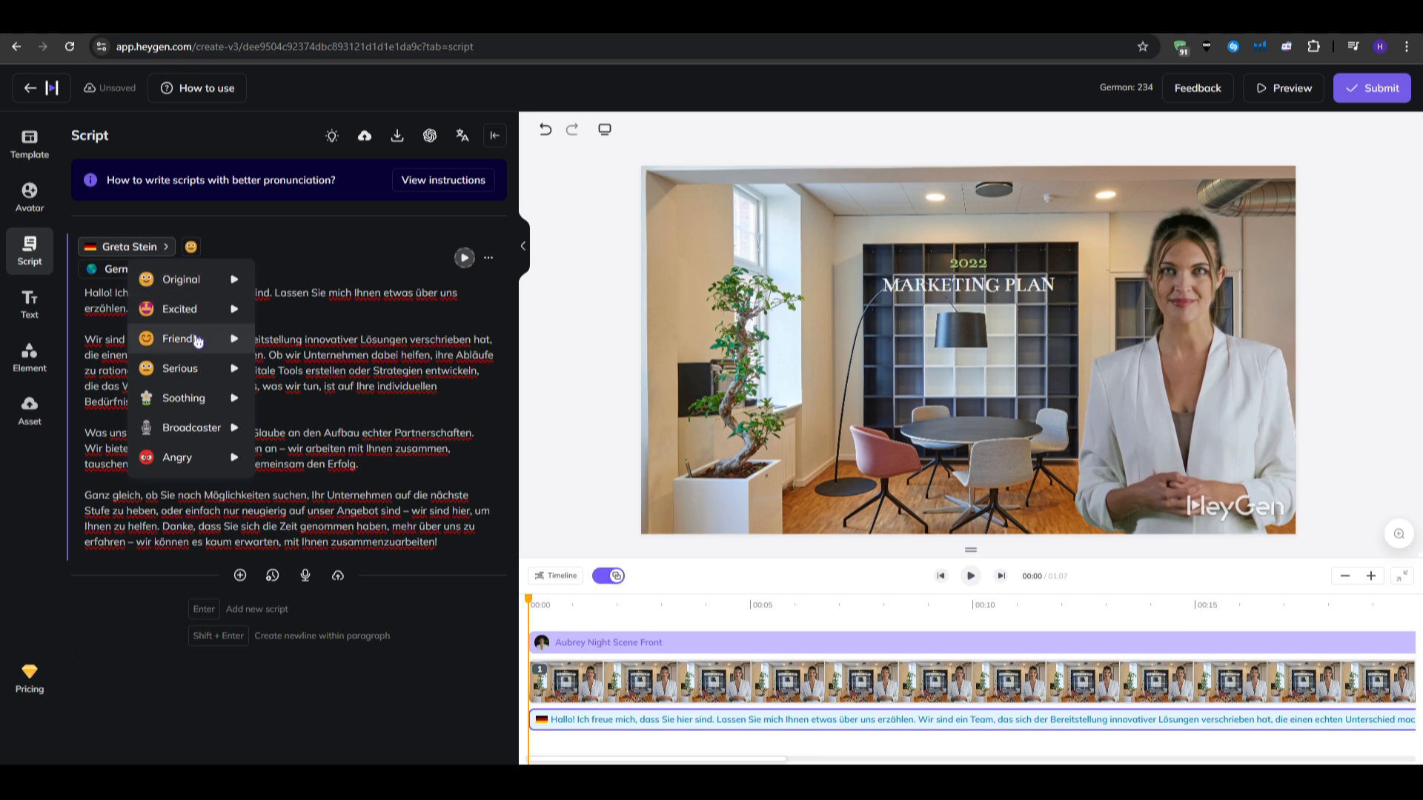
pyautogui.click(195, 337)
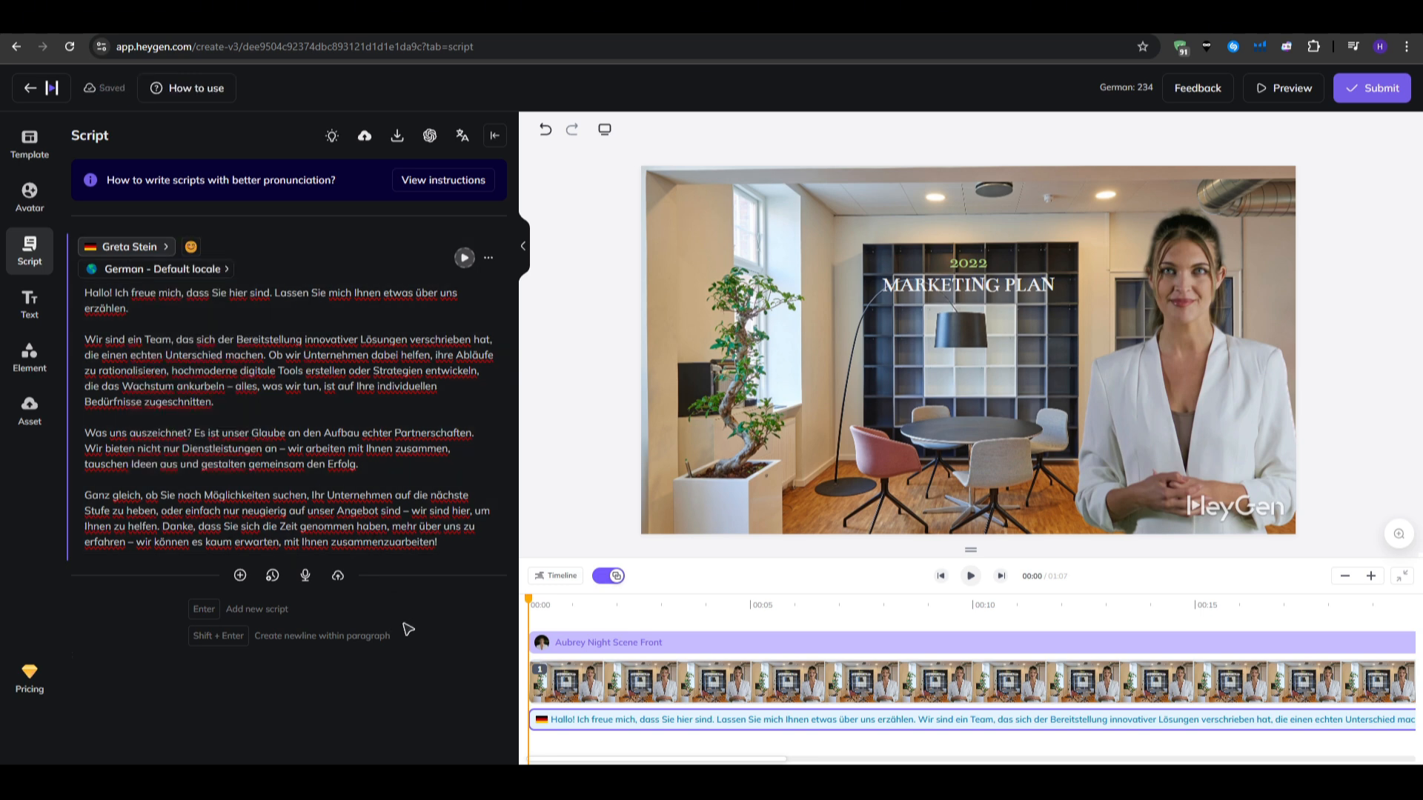
# Detach and delete the office image, and restore the avatar's own night background with the avatar near the centre of the scene
pyautogui.click(693, 305)
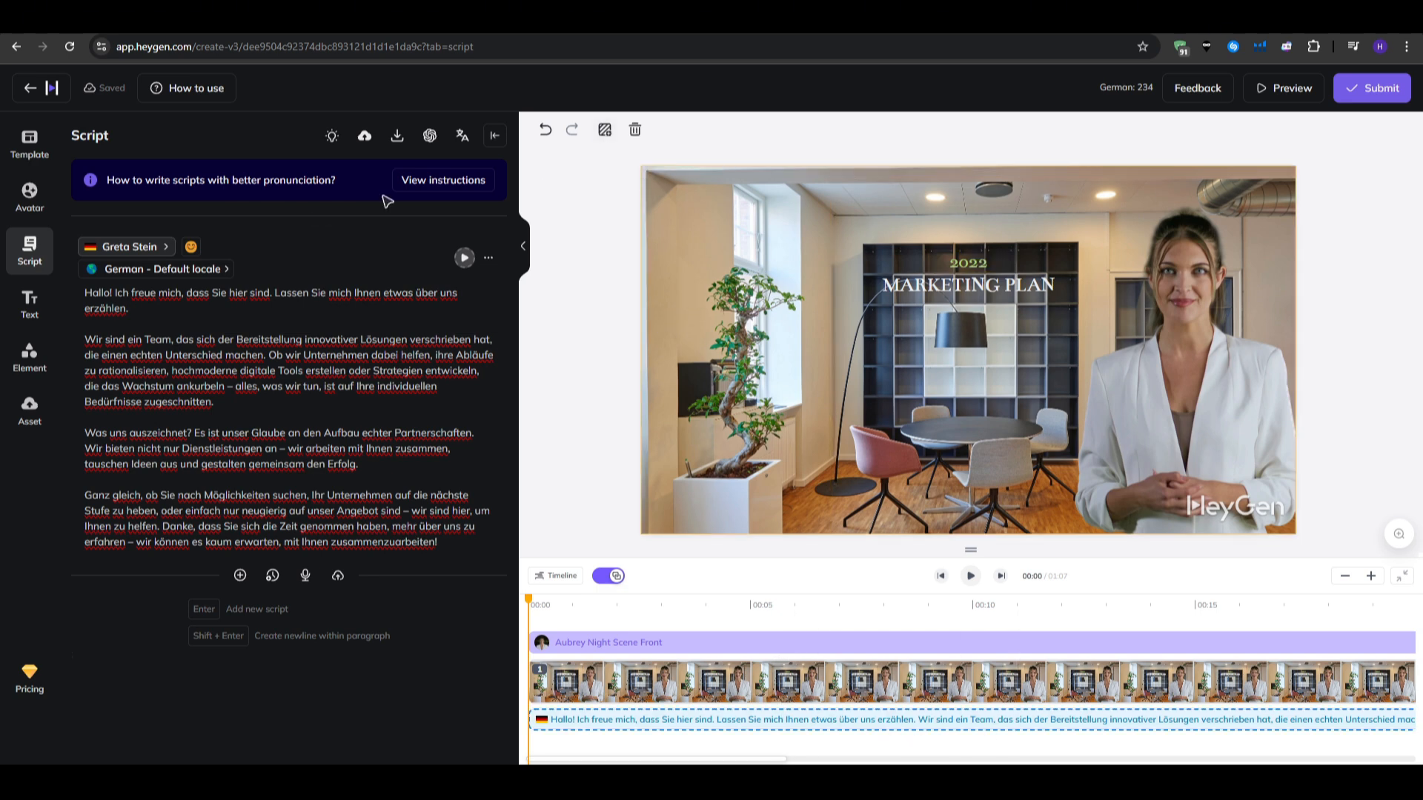
pyautogui.click(603, 134)
pyautogui.moveTo(846, 397); pyautogui.dragTo(782, 385)
pyautogui.press('Delete')
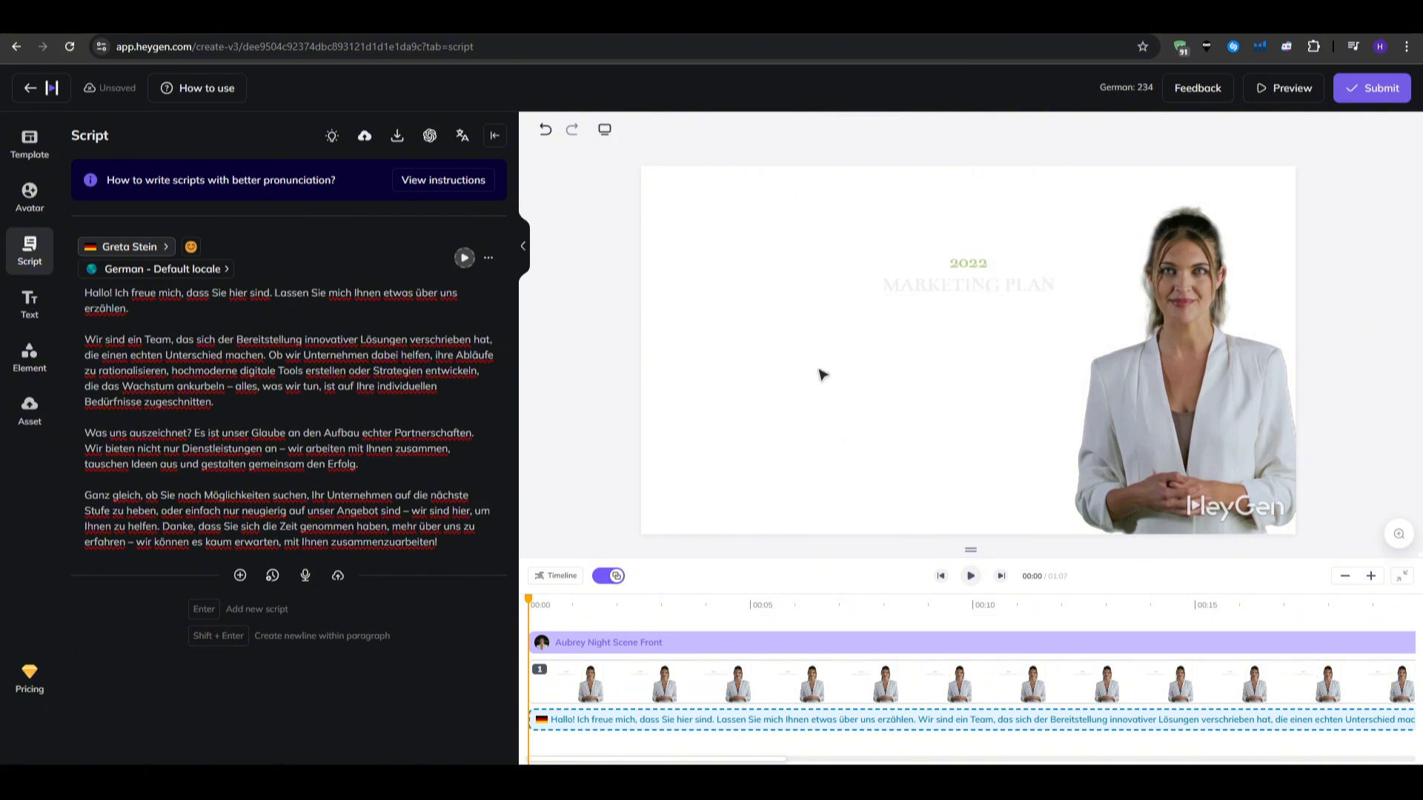
pyautogui.click(1185, 343)
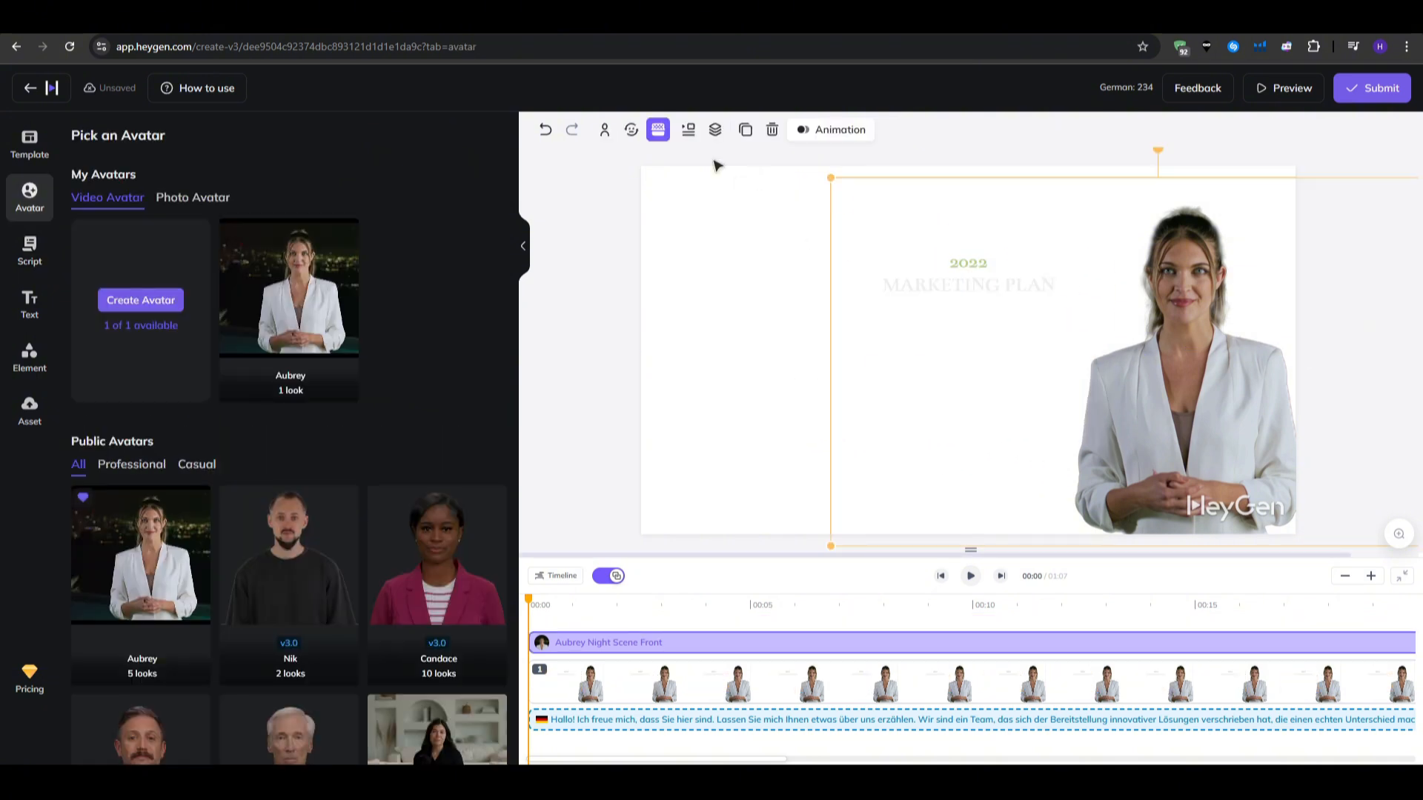
pyautogui.click(658, 130)
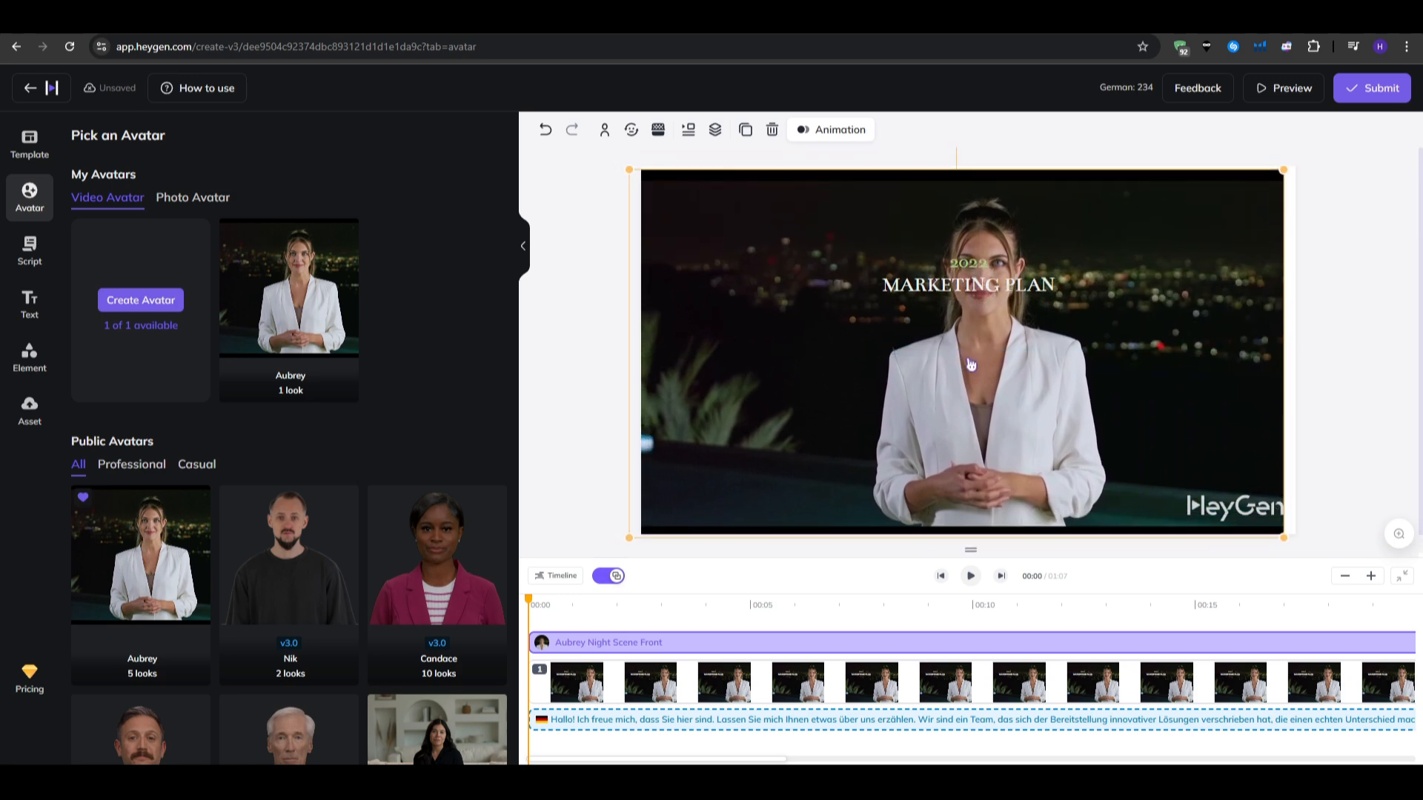
# Remove the 2022 text and move the MARKETING PLAN text beside the avatar, near the upper left corner of the scene
pyautogui.click(991, 296)
pyautogui.moveTo(992, 296); pyautogui.dragTo(789, 307)
pyautogui.click(978, 267)
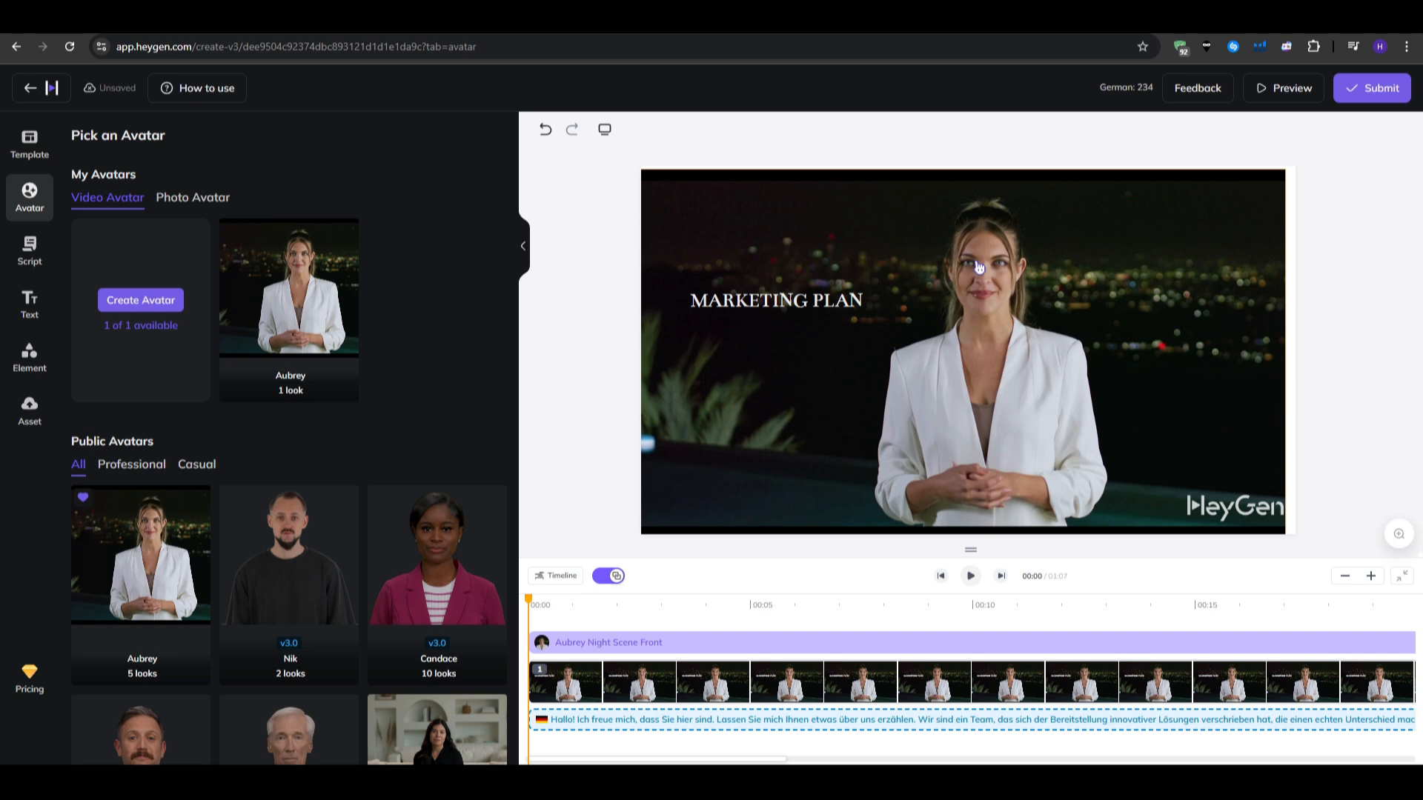
pyautogui.click(752, 313)
pyautogui.moveTo(751, 312); pyautogui.dragTo(732, 239)
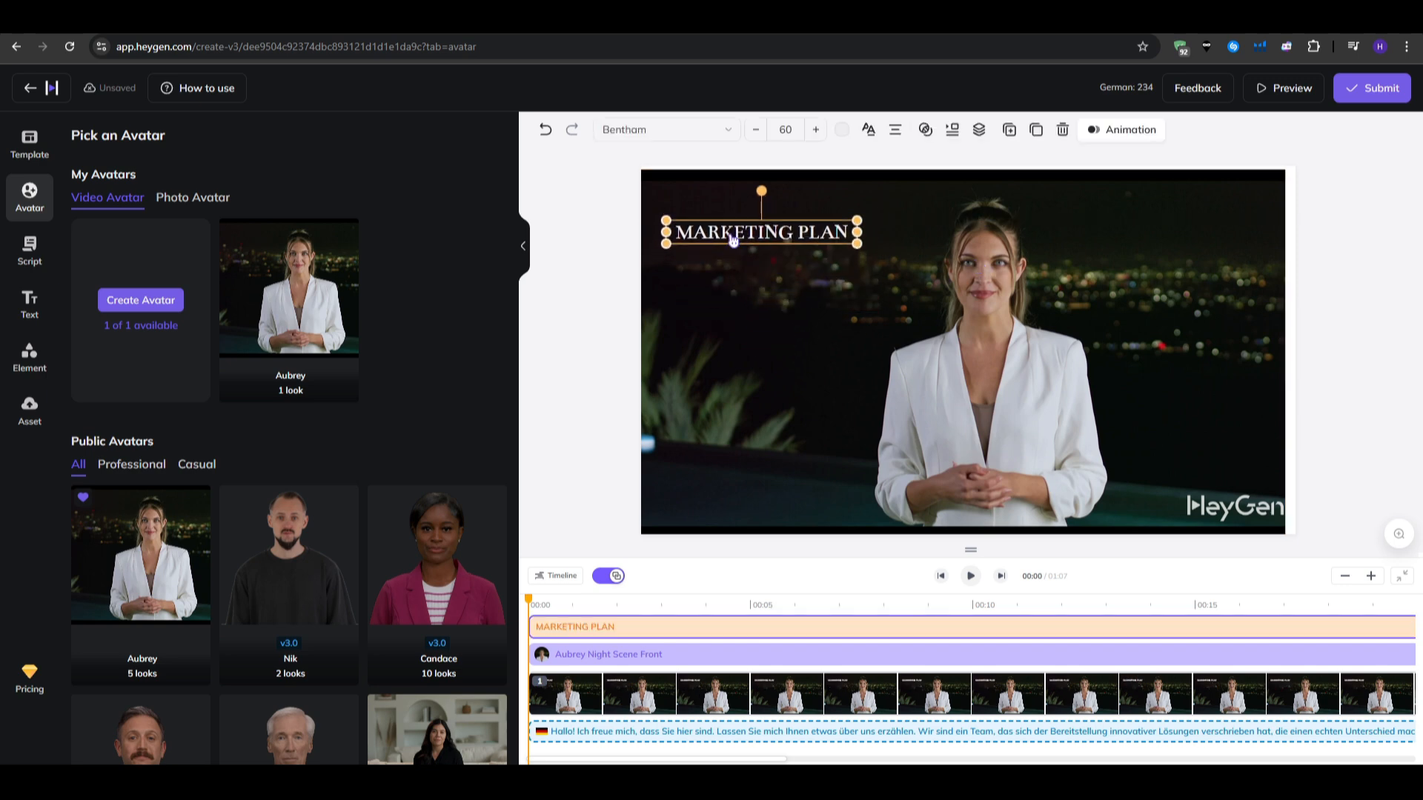
pyautogui.click(1348, 292)
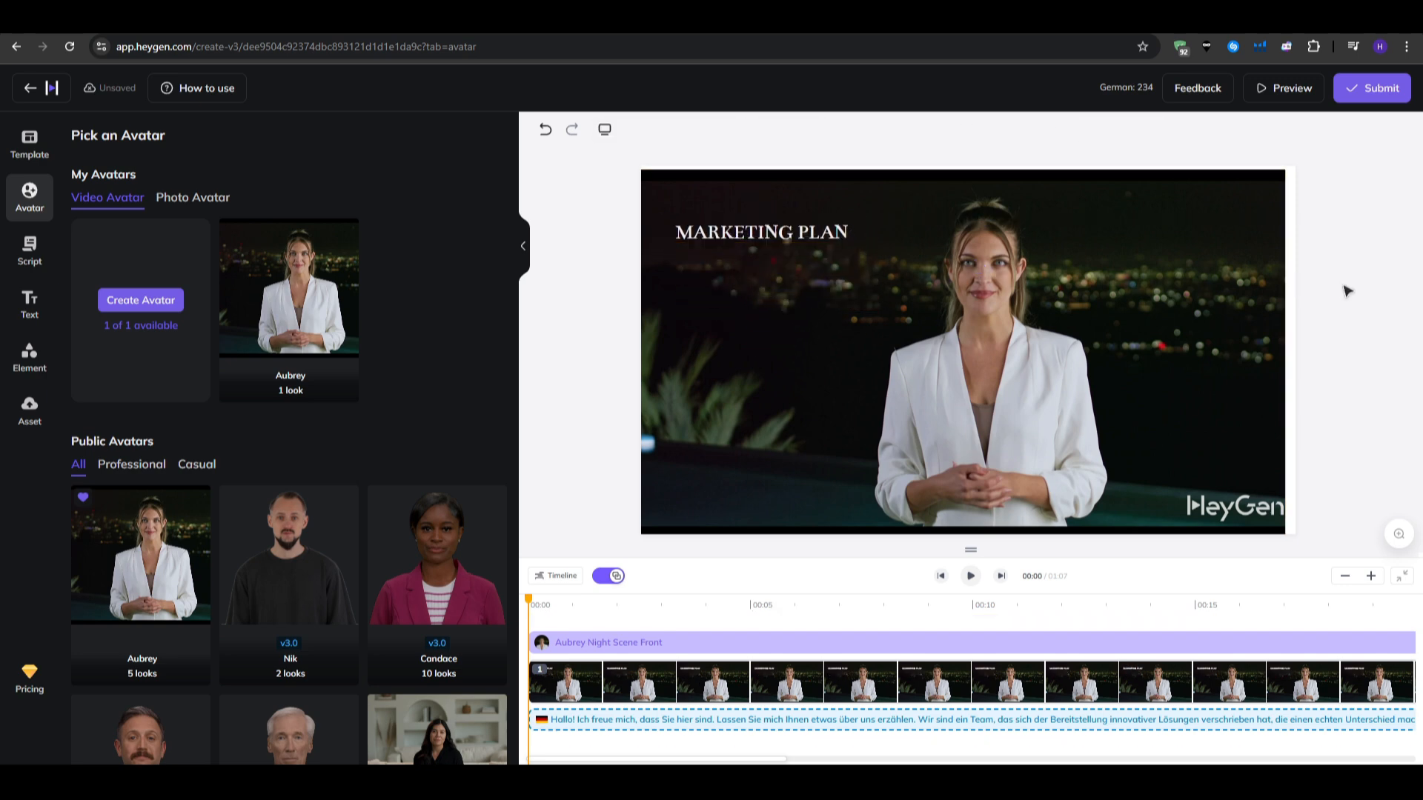
pyautogui.click(1210, 343)
pyautogui.click(1382, 357)
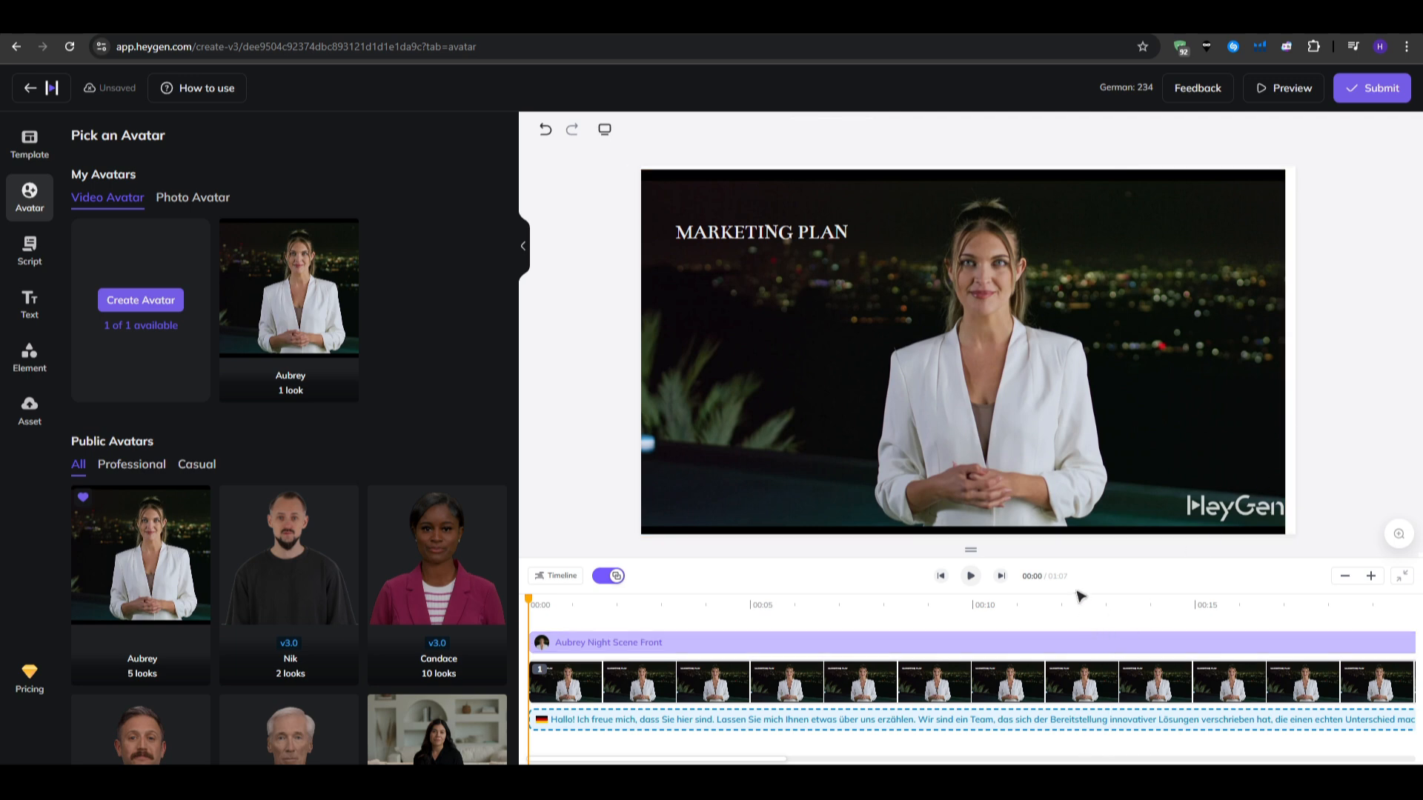